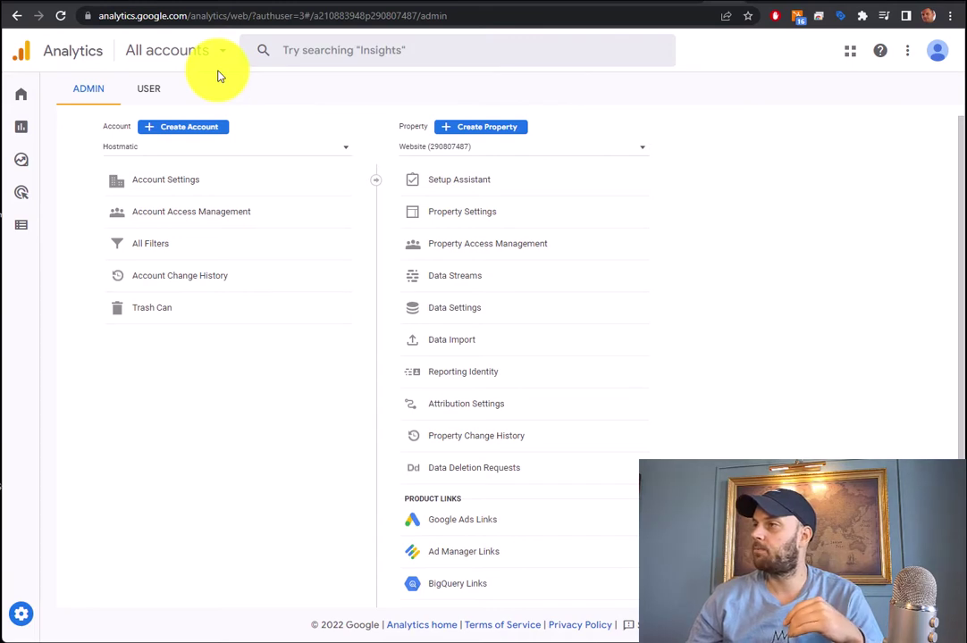
Start a new property named Guesty Booking Demo with New York as the reporting time zone
left_click(502, 129)
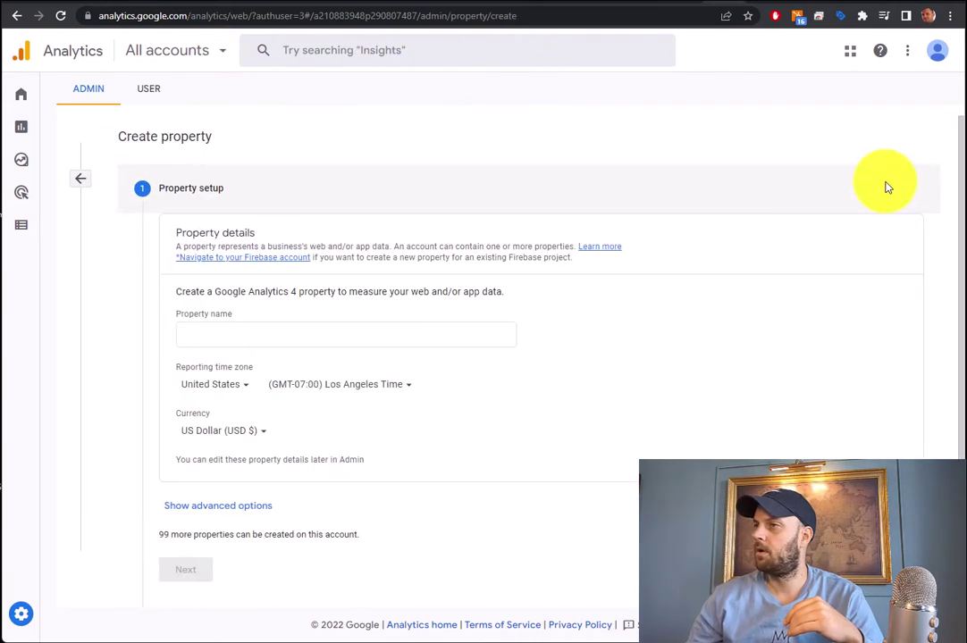
scroll(780, 207, "down", 1)
left_click(282, 301)
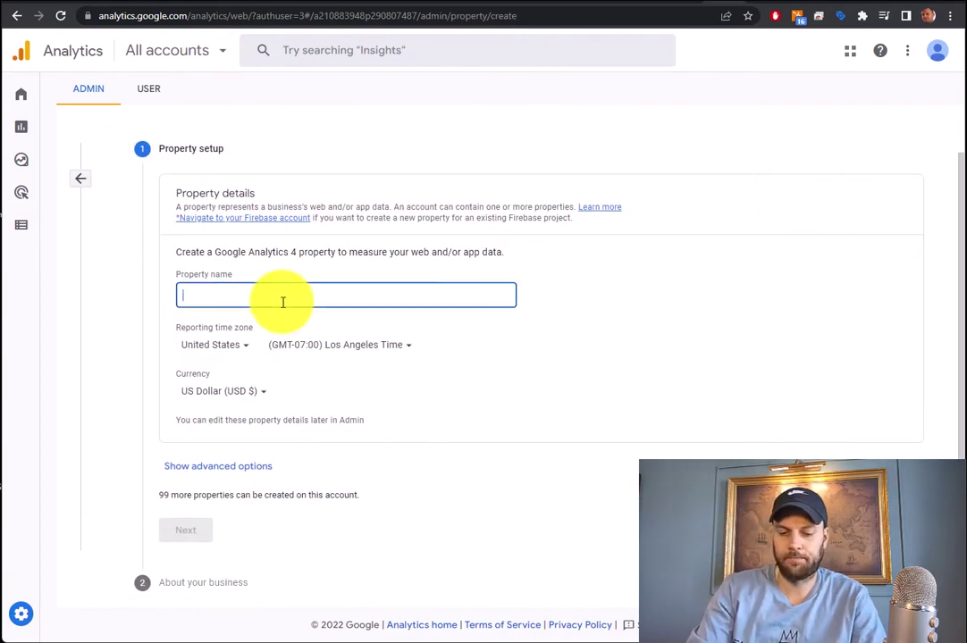
type("Guesty Booking")
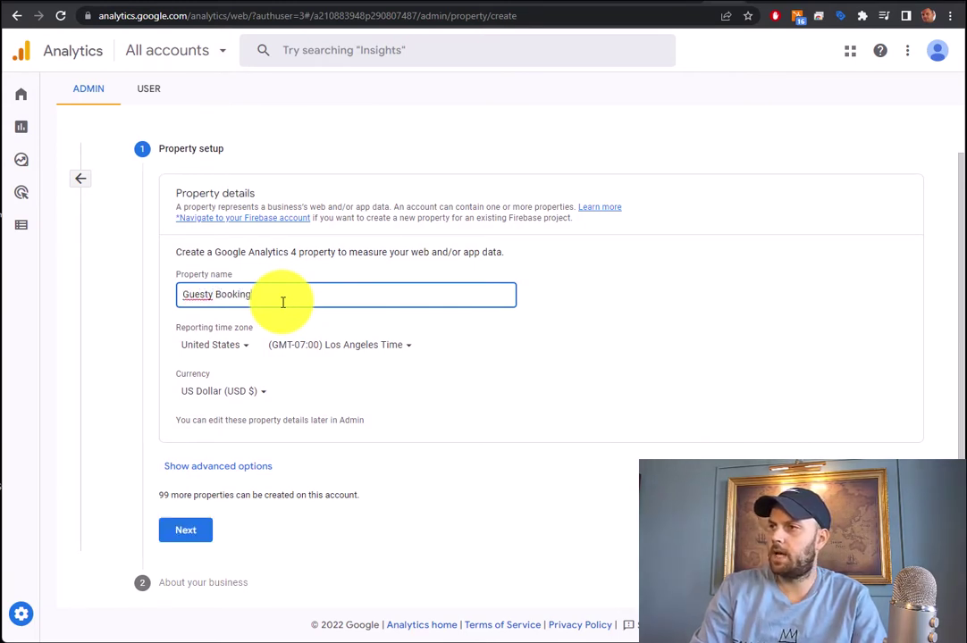
type(" Demo")
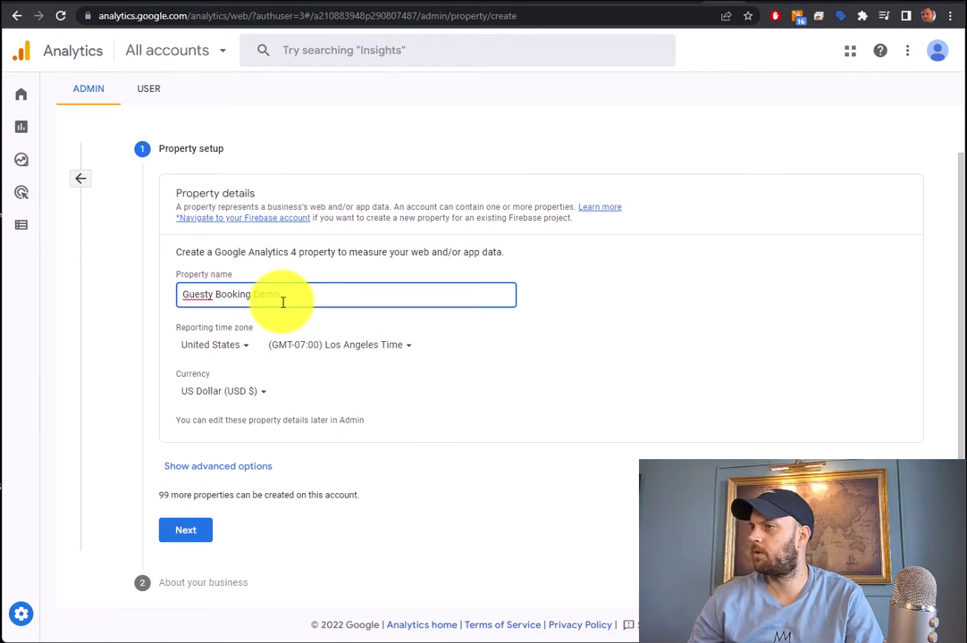
left_click(401, 347)
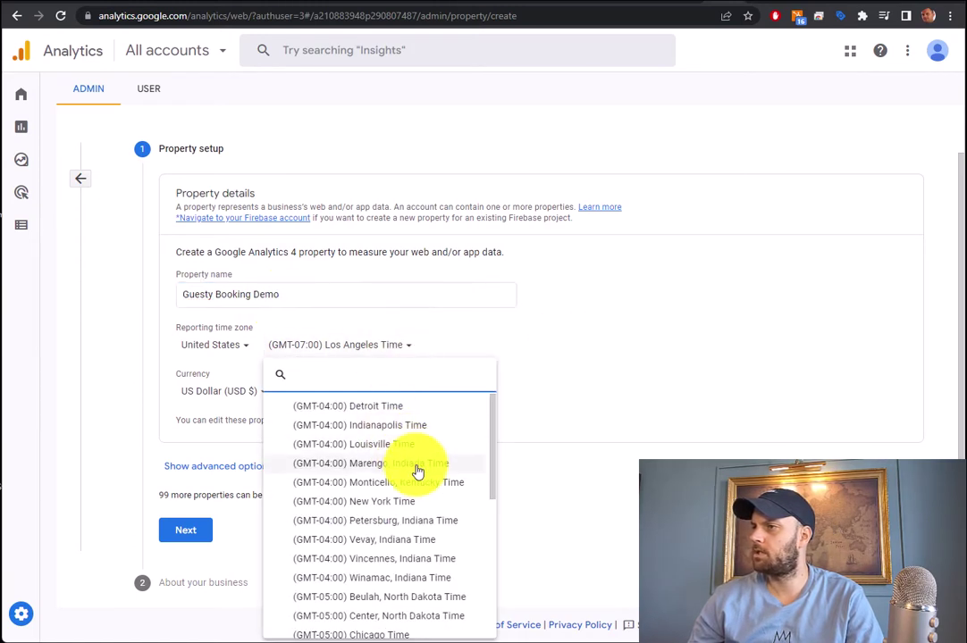
left_click(396, 500)
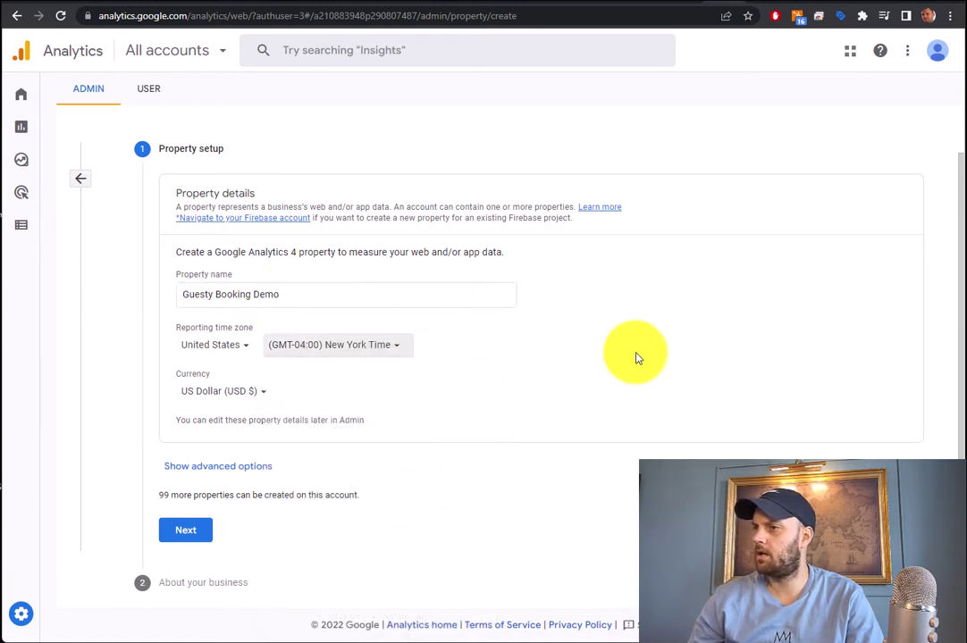
left_click(239, 470)
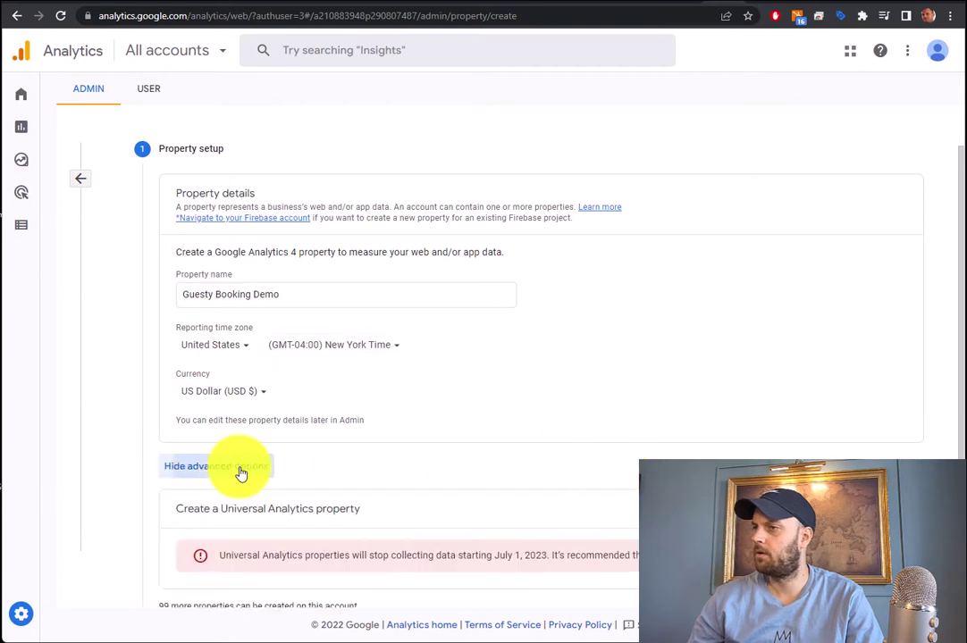
scroll(239, 474, "down", 2)
left_click_drag(177, 396, 363, 404)
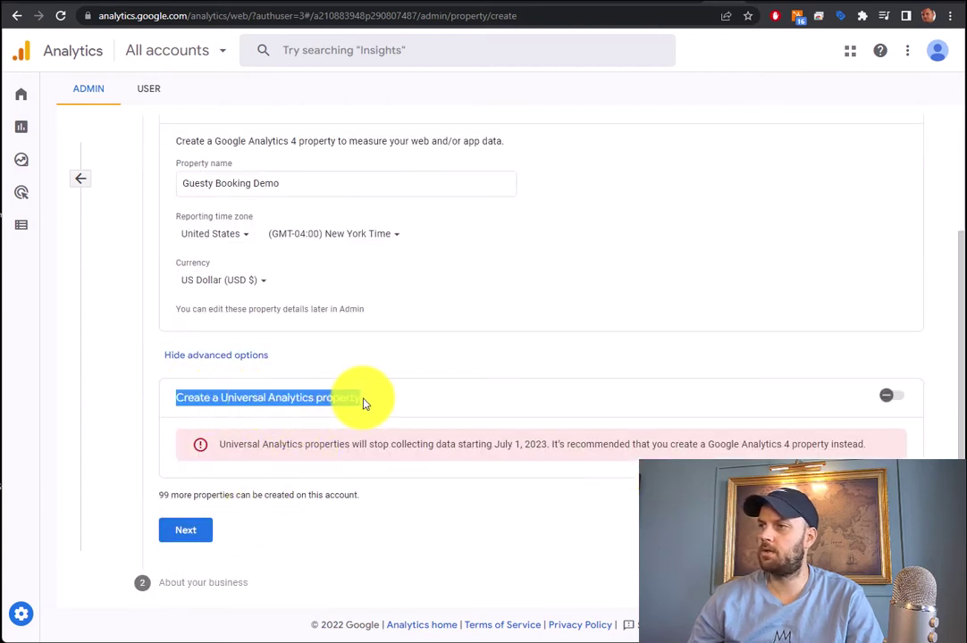
left_click(410, 404)
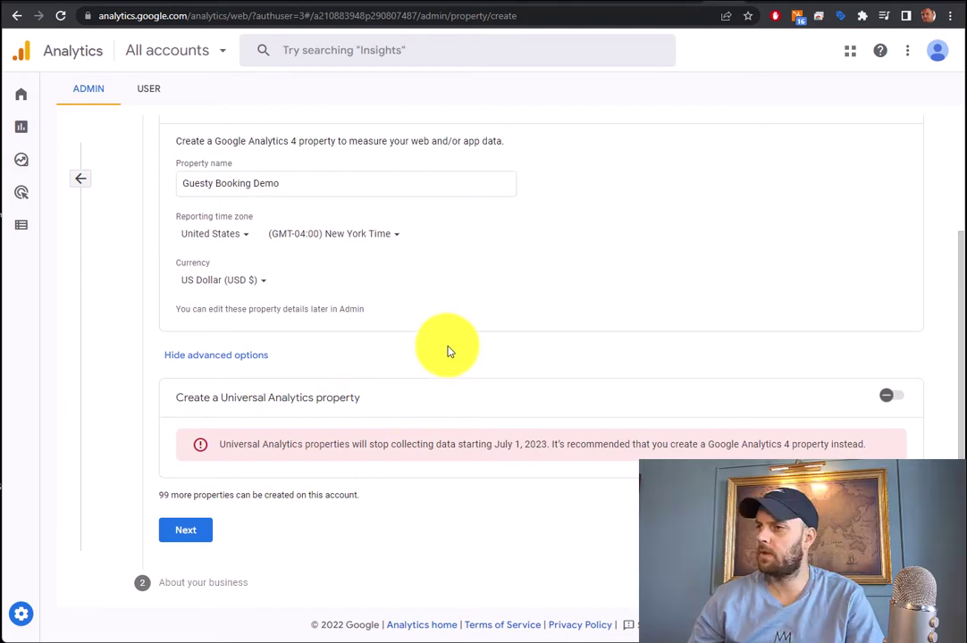
Set the business to Travel, Small size, with customer engagement and conversions goals, and create it
left_click(185, 530)
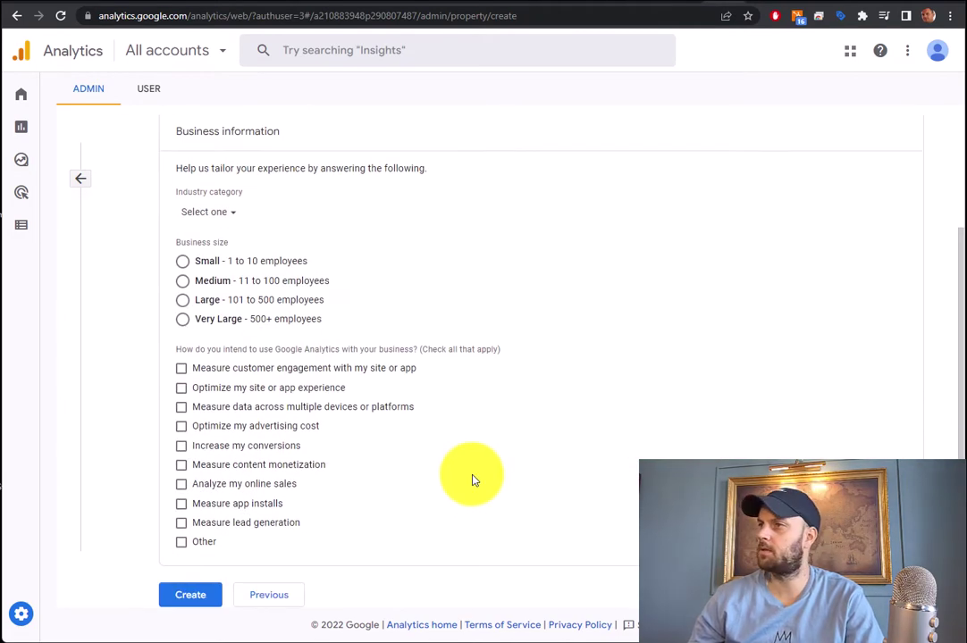
left_click(228, 214)
scroll(272, 393, "down", 3)
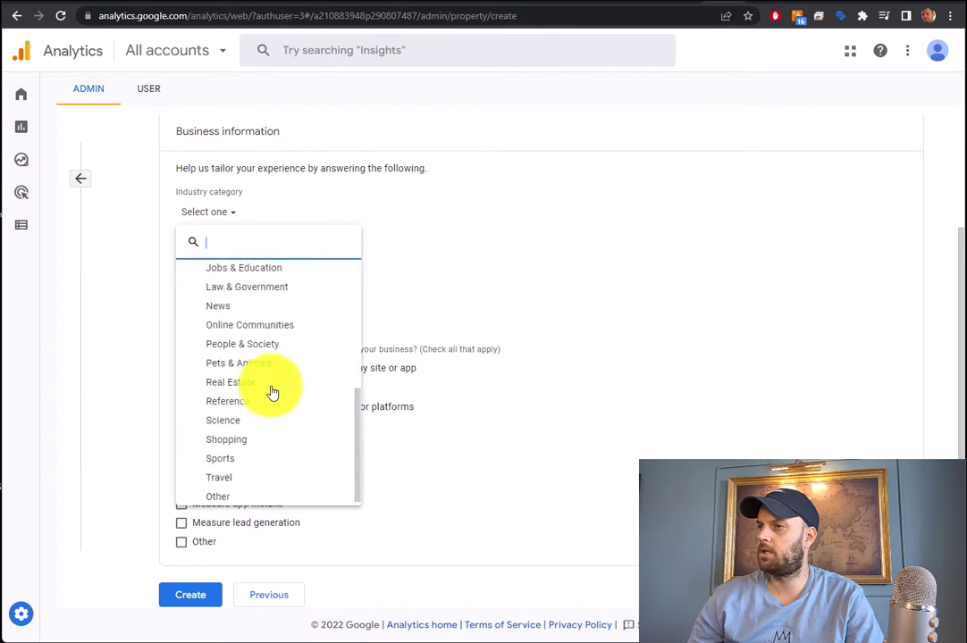
left_click(226, 479)
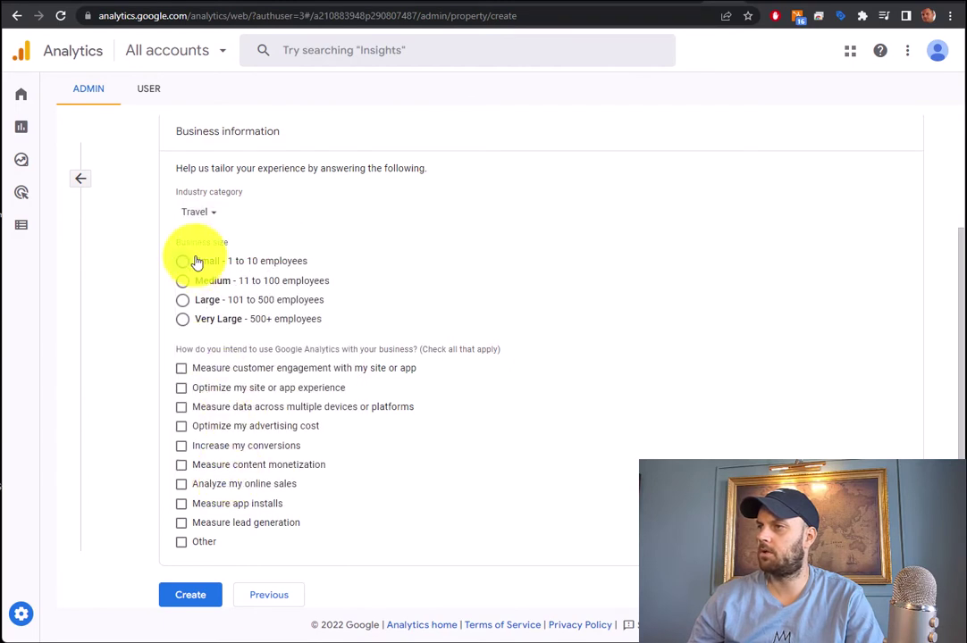
left_click(196, 262)
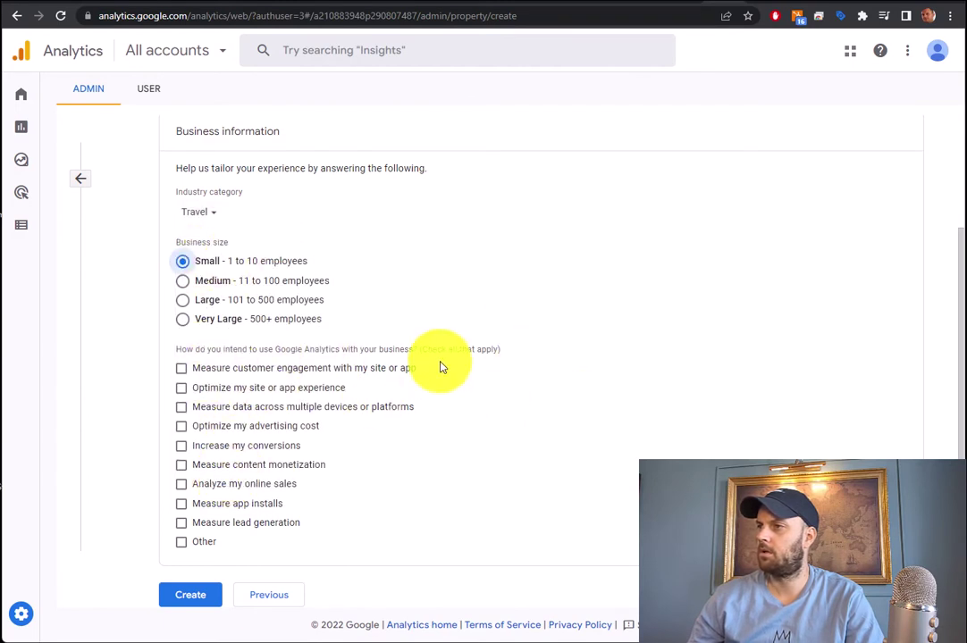
left_click(338, 375)
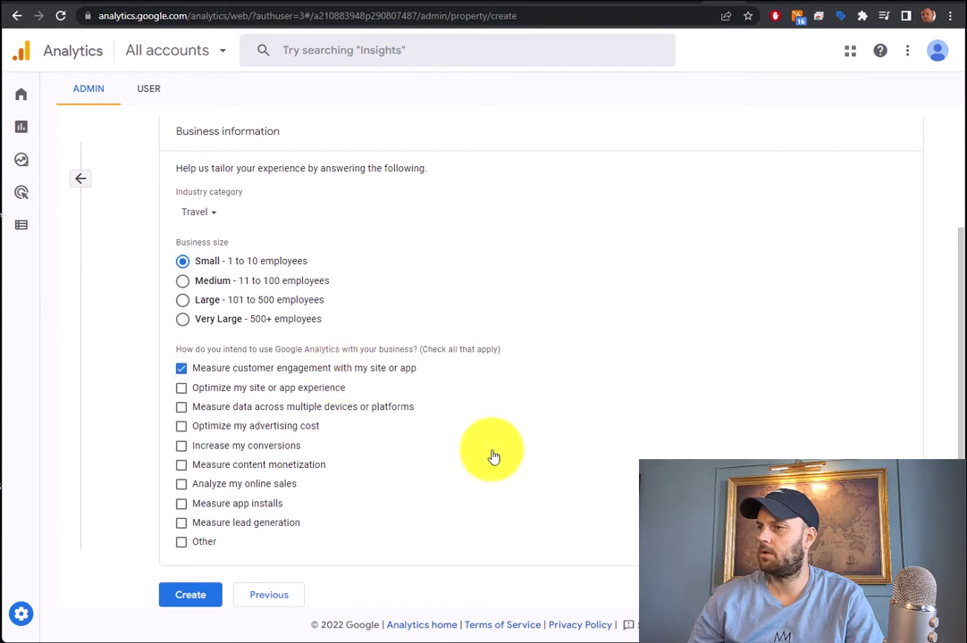
left_click(245, 445)
scroll(531, 252, "down", 1)
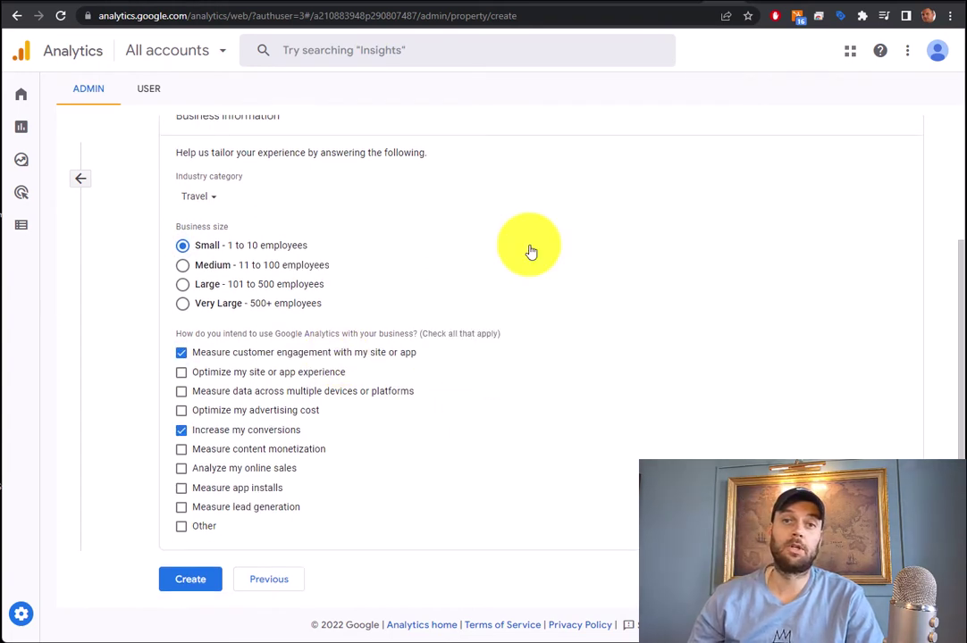
left_click(192, 583)
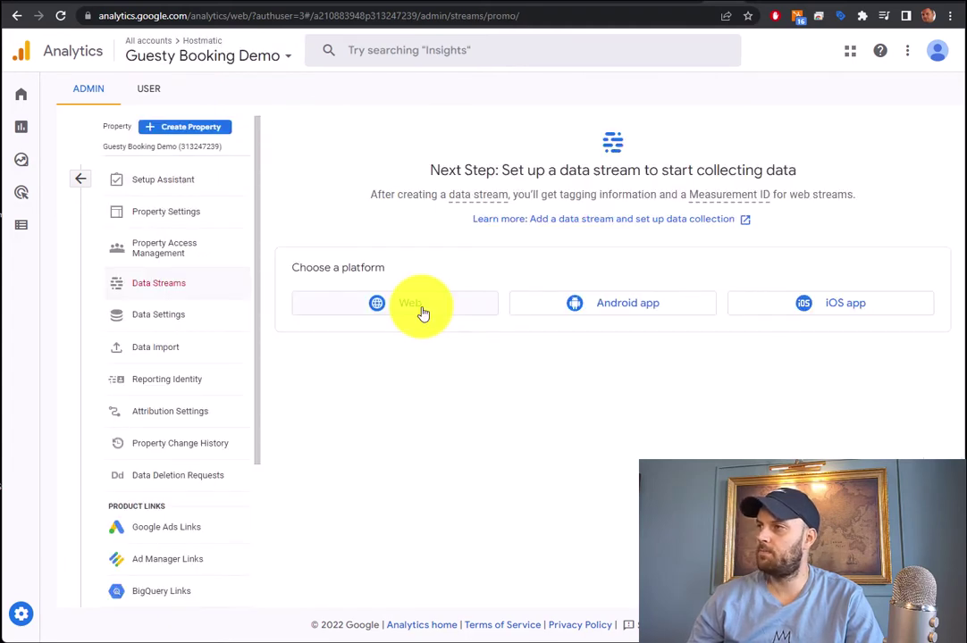
Choose the Web platform and review the enhanced measurement options on the stream form
left_click(423, 314)
left_click(604, 313)
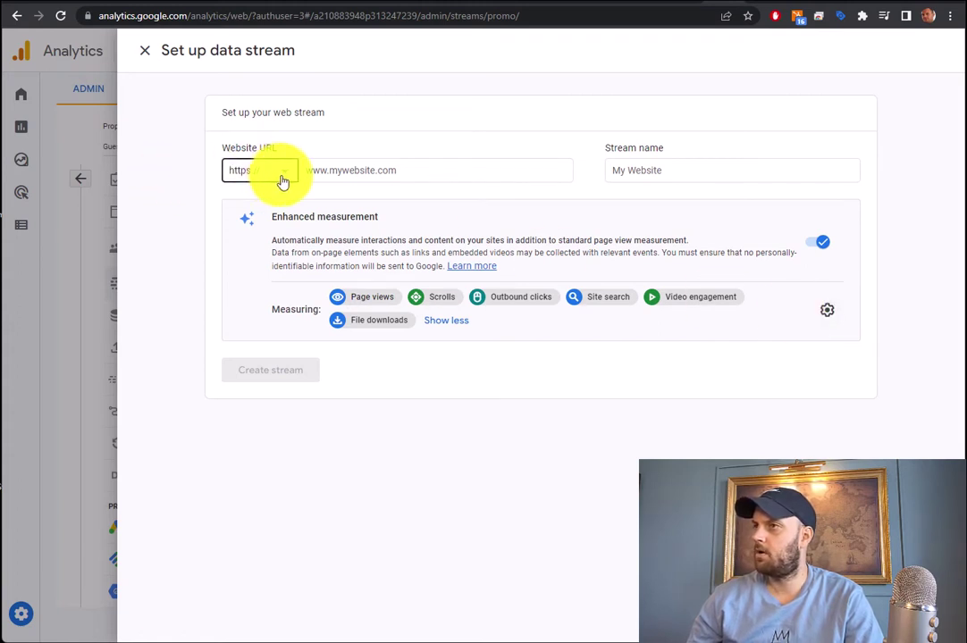
left_click(671, 167)
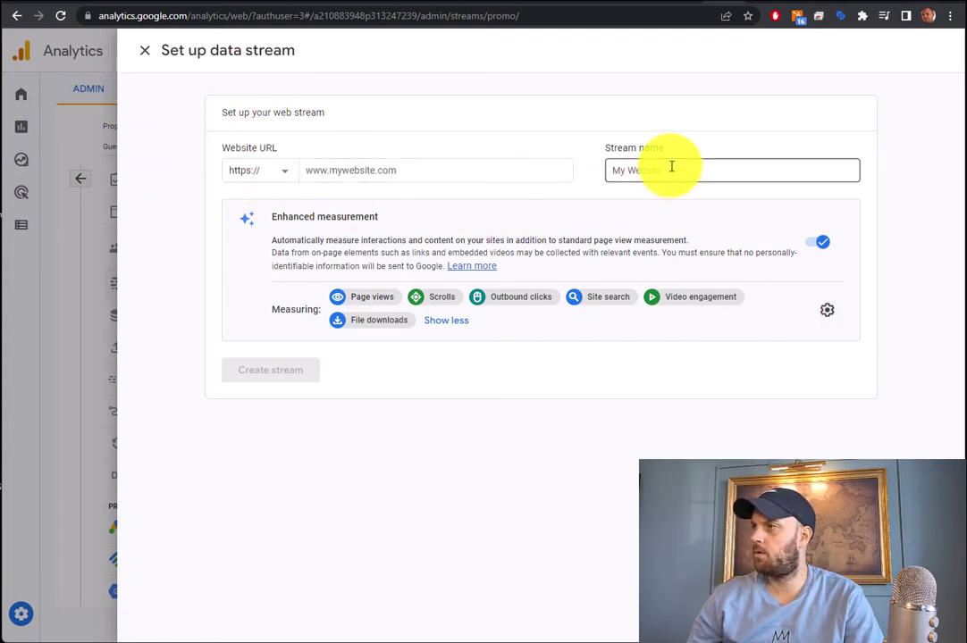
left_click(358, 172)
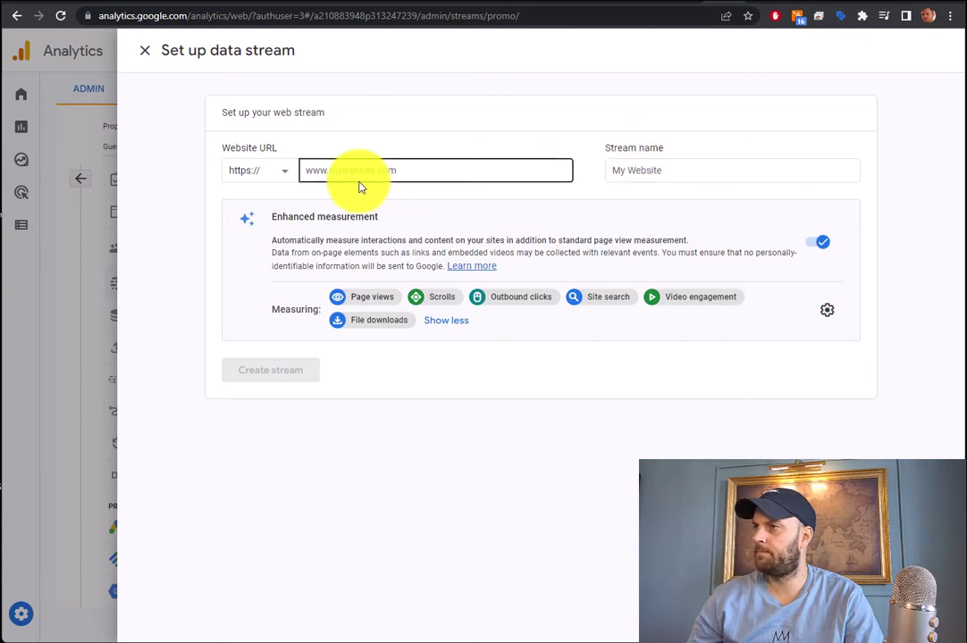
left_click(651, 168)
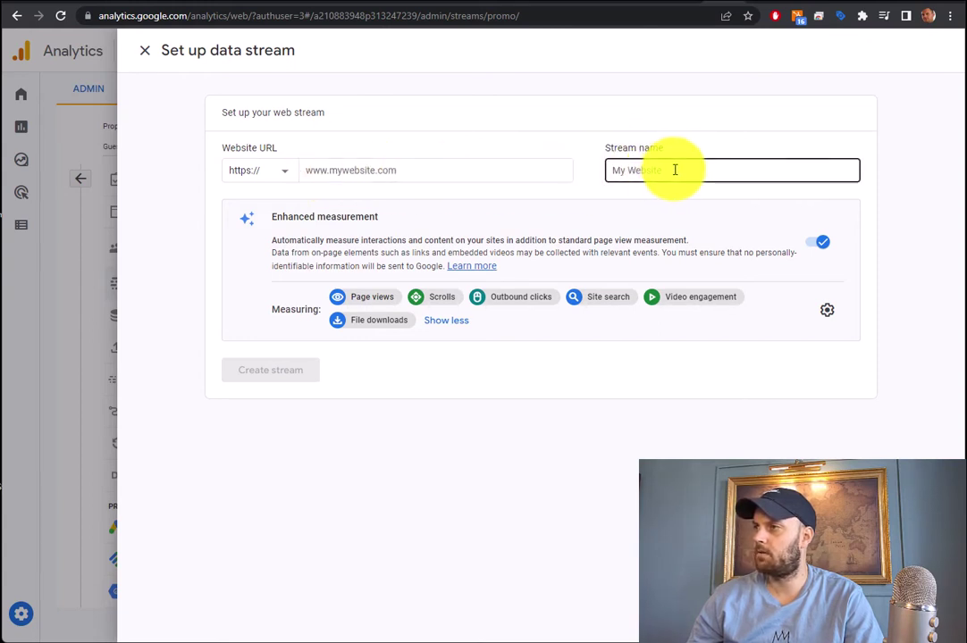
left_click(335, 183)
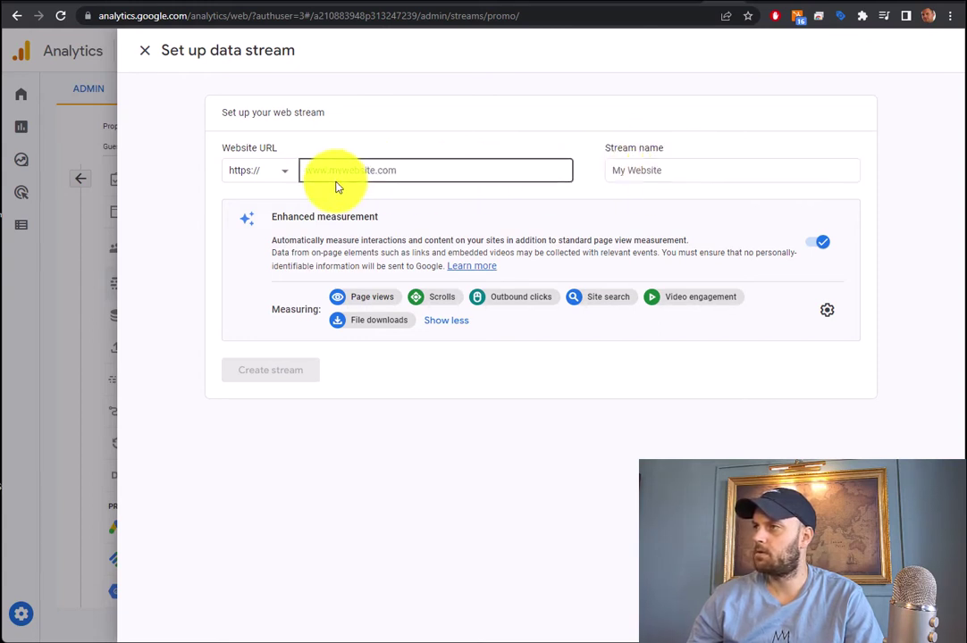
left_click(625, 3)
right_click(168, 16)
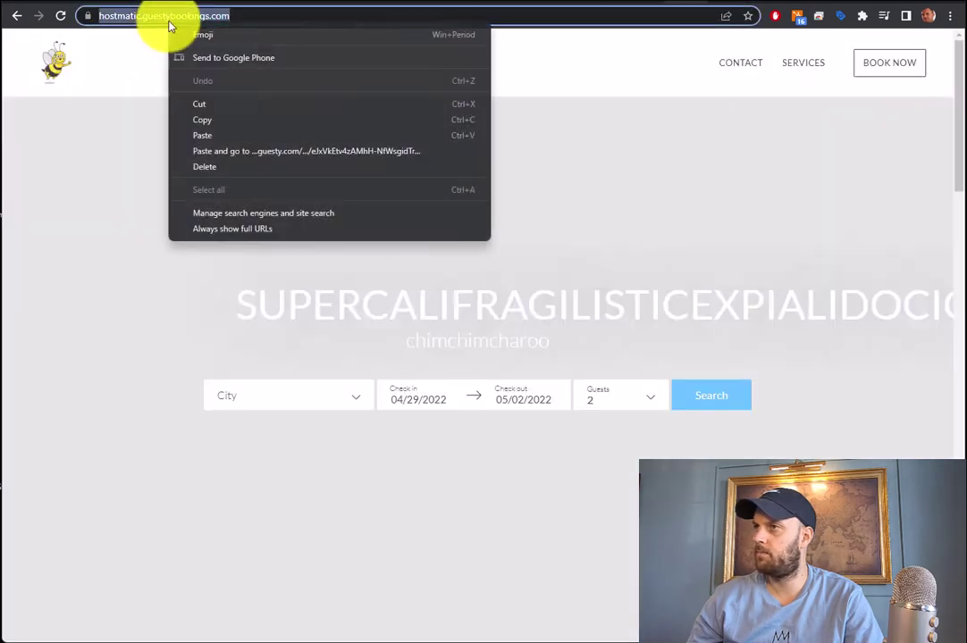
left_click(206, 120)
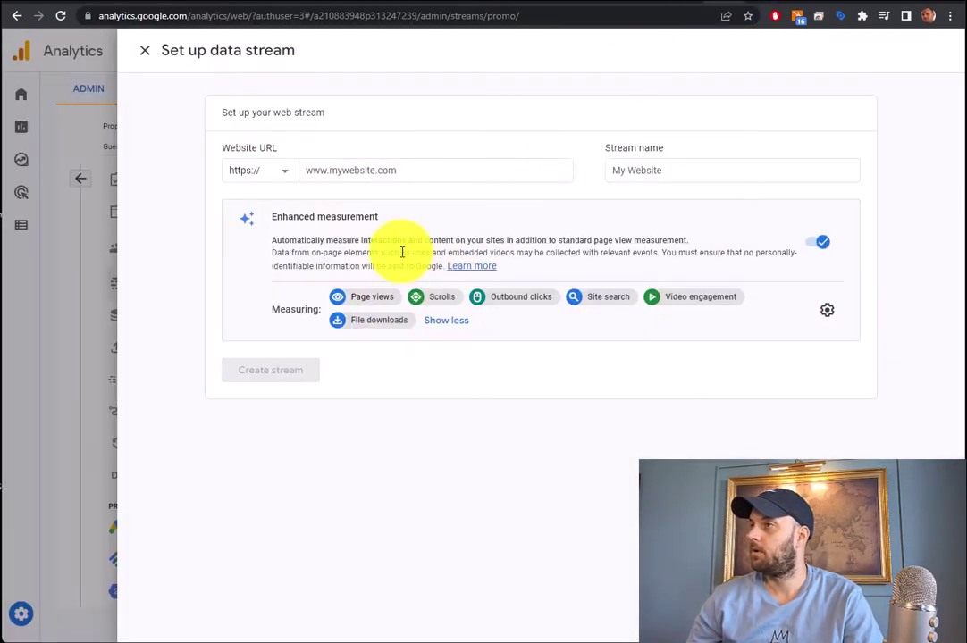
left_click(363, 169)
right_click(362, 170)
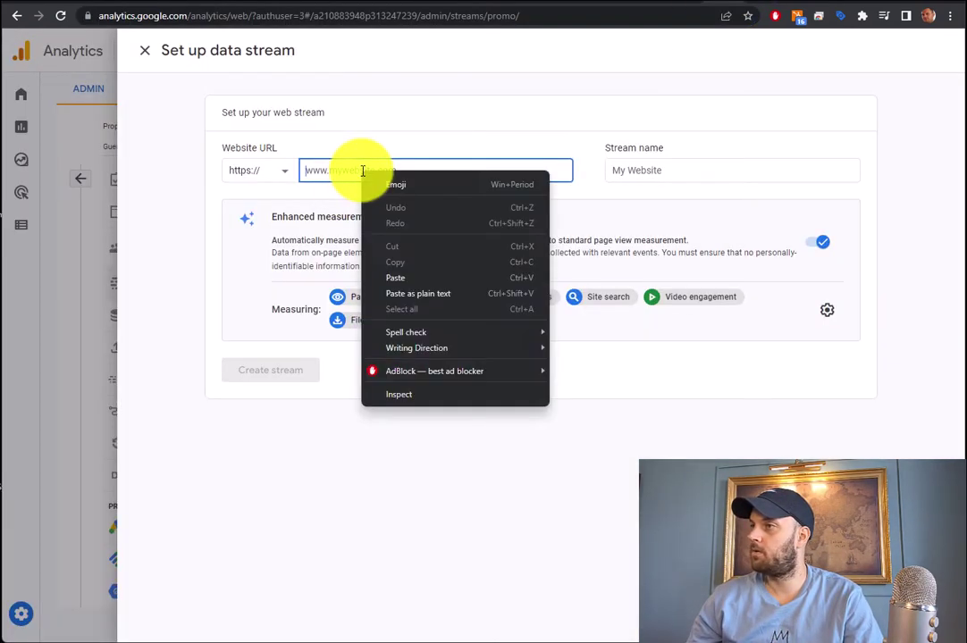
left_click(400, 279)
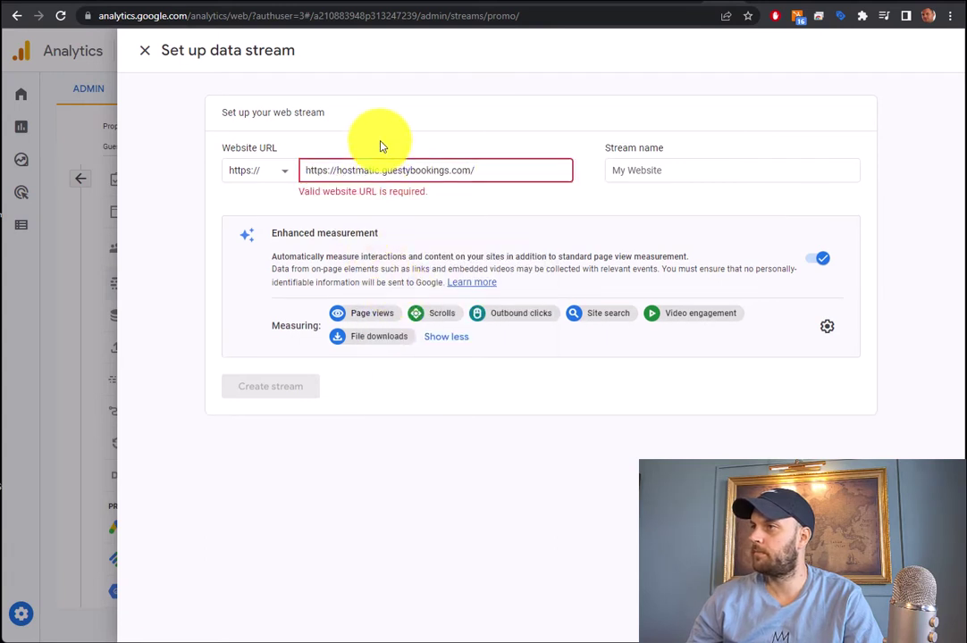
left_click_drag(337, 169, 255, 177)
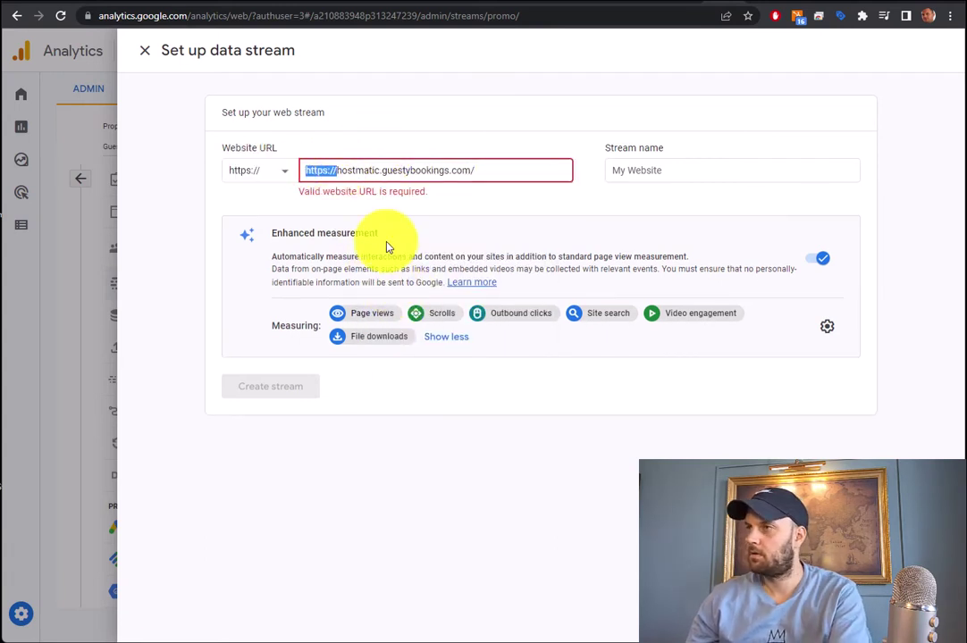
key("BackSpace")
Name the stream Guesty Bookings and create the web stream
left_click(706, 170)
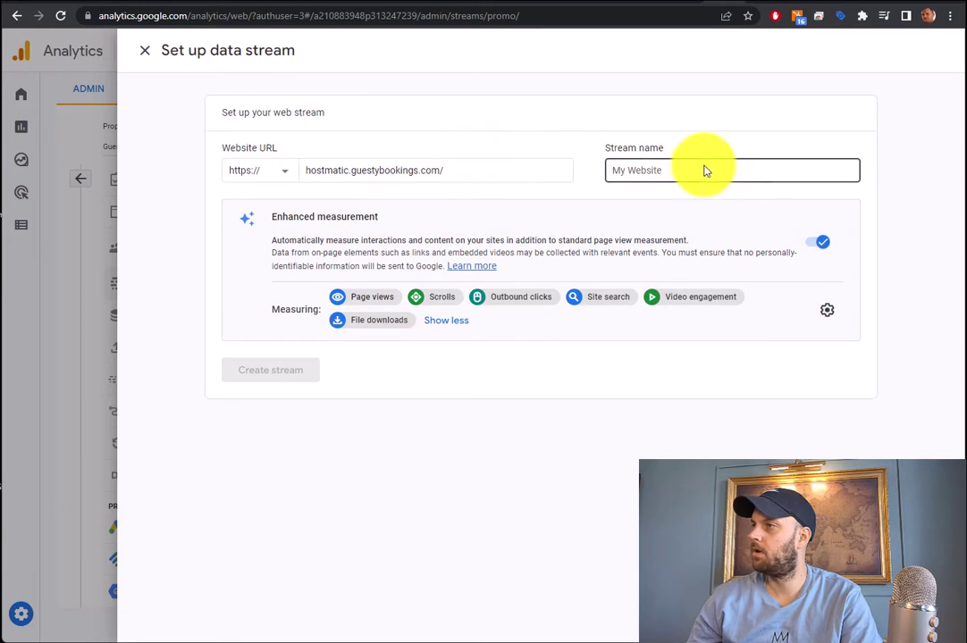
type("Guesty Bookings")
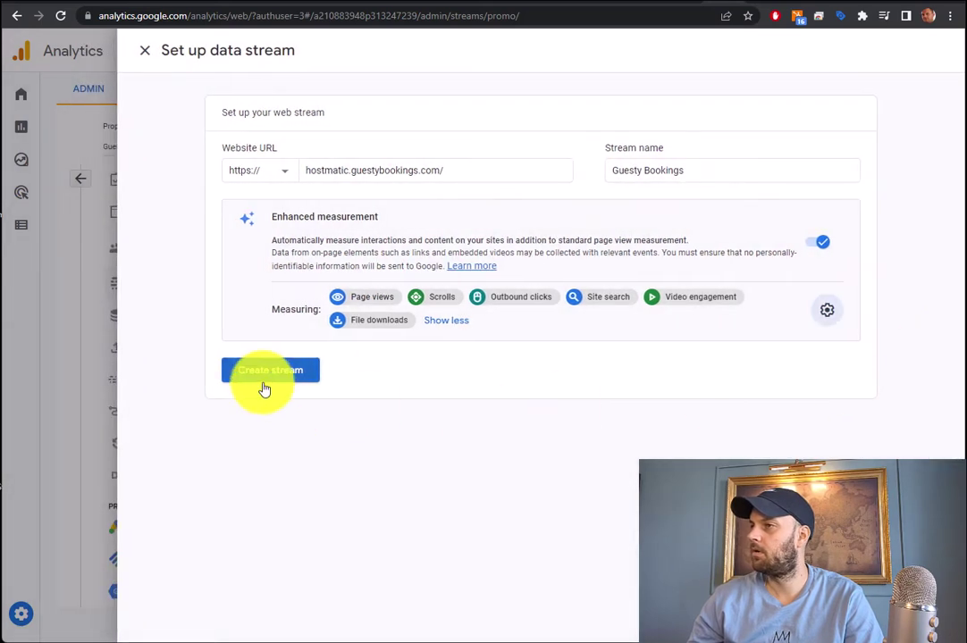
left_click(266, 382)
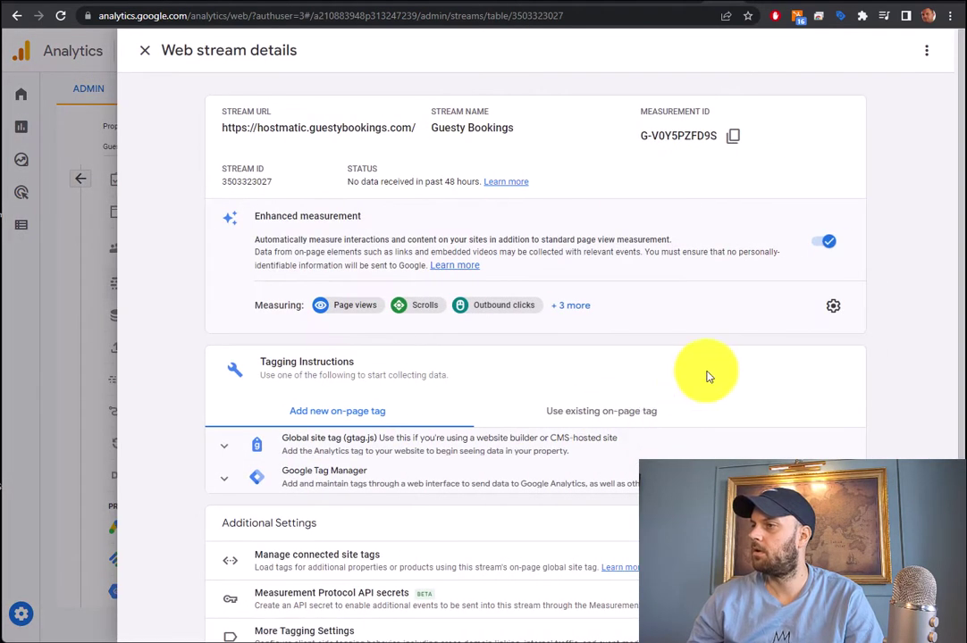
Reveal and copy the gtag.js installation code, then close the feedback survey popup
scroll(706, 376, "down", 1)
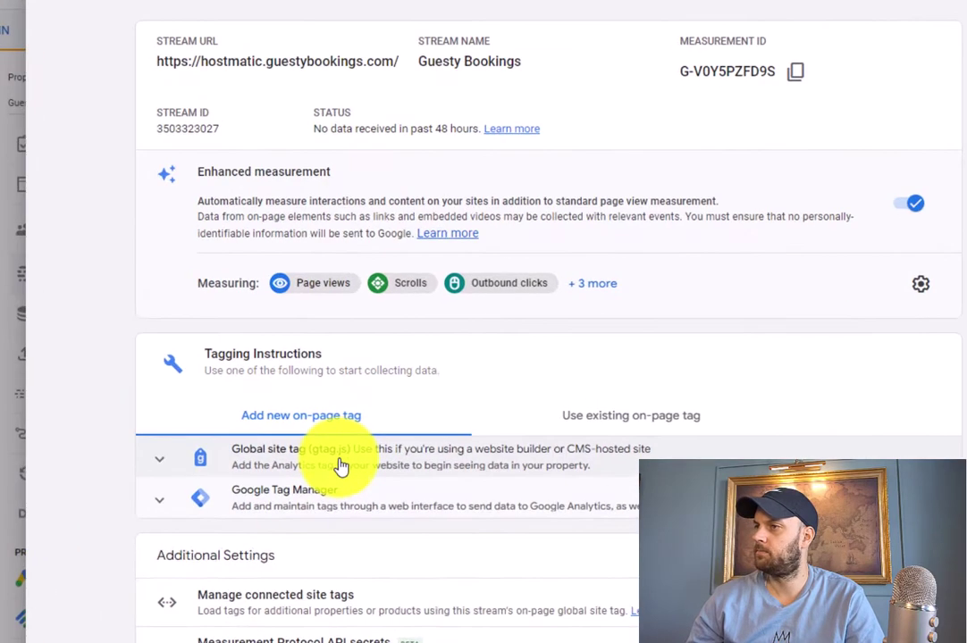
left_click(371, 435)
scroll(468, 403, "down", 3)
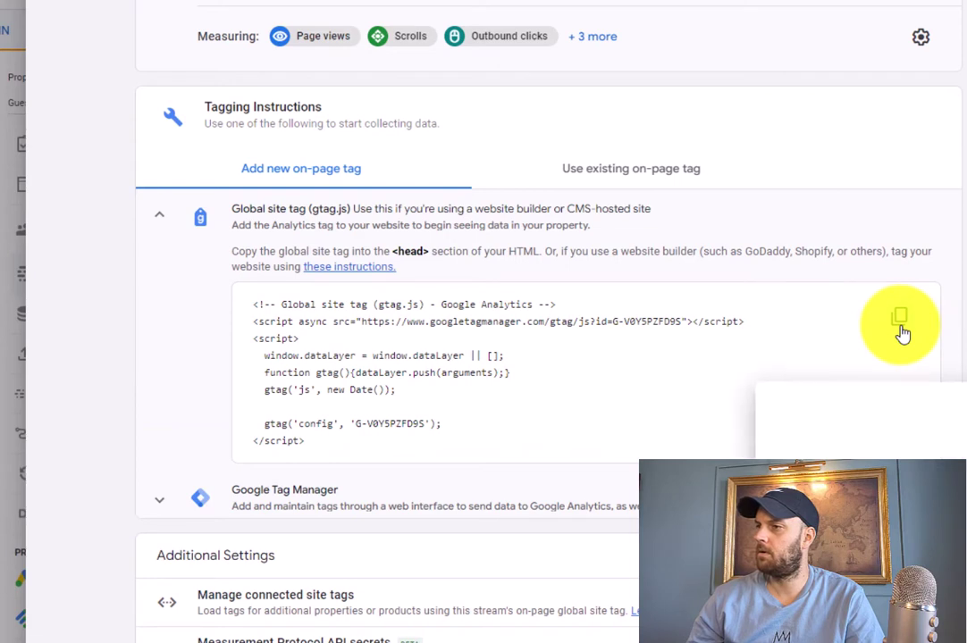
left_click(956, 355)
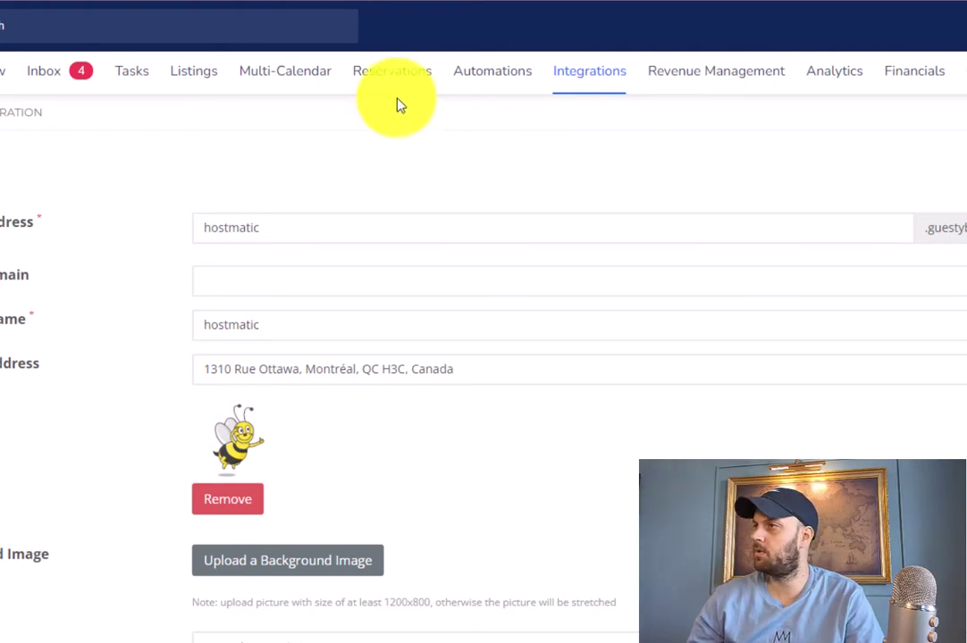
Open the Guesty Website settings under Integrations > Distribution for editing and scroll to Custom Snippets
mouse_move(598, 76)
left_click(588, 119)
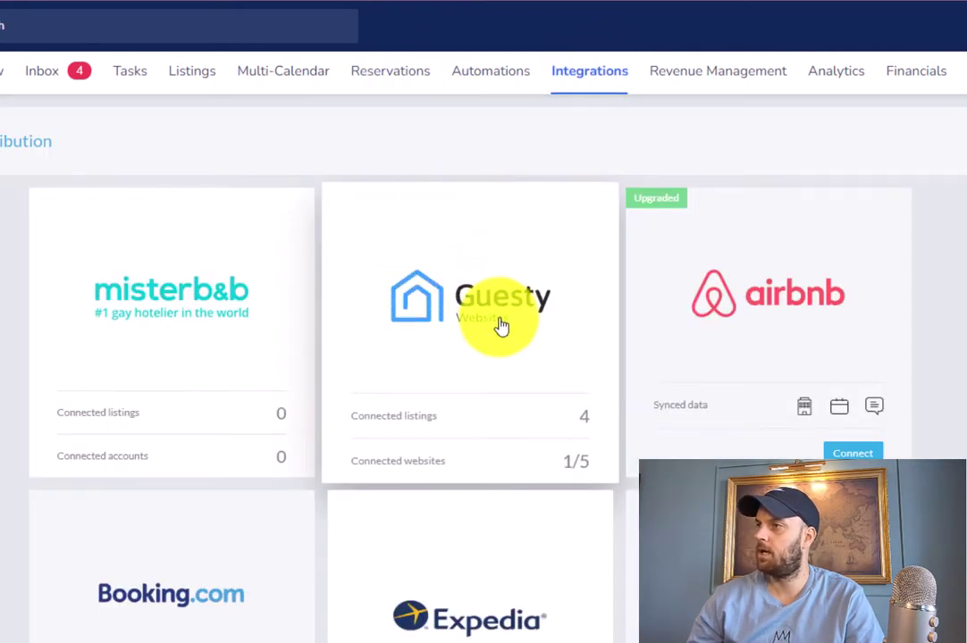
left_click(501, 328)
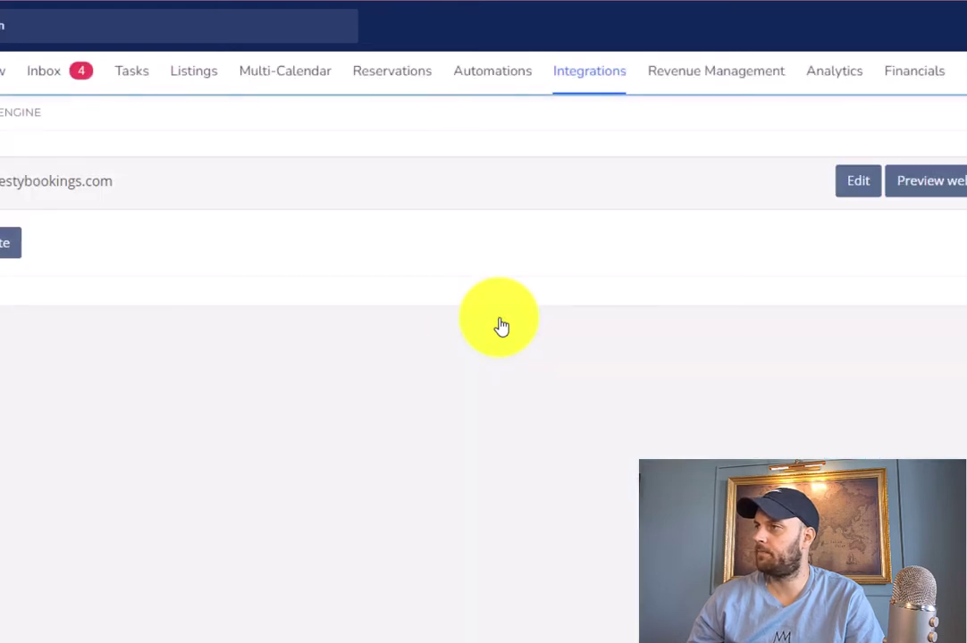
left_click(856, 182)
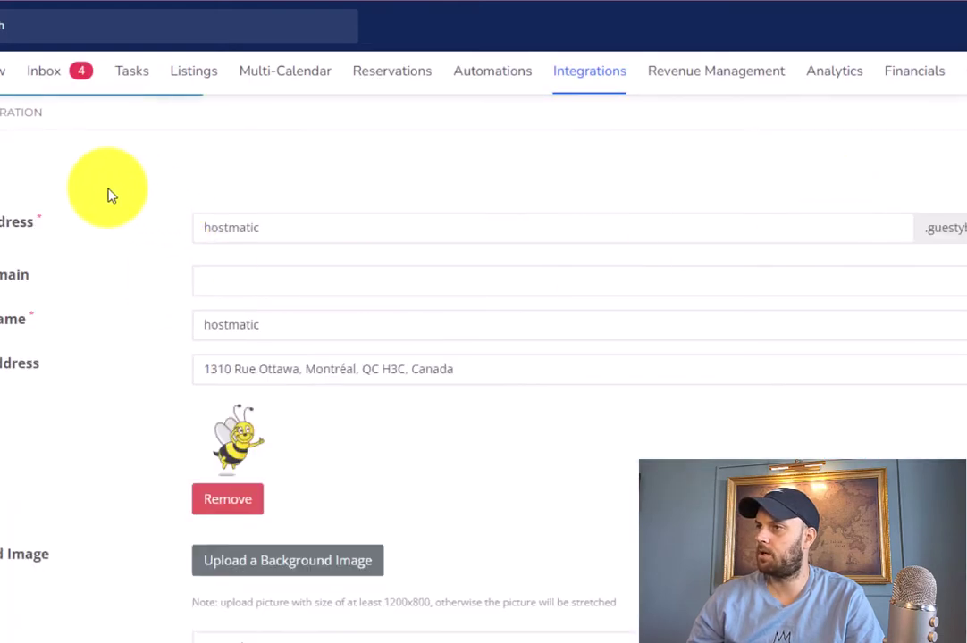
scroll(107, 195, "down", 2)
scroll(108, 195, "up", 2)
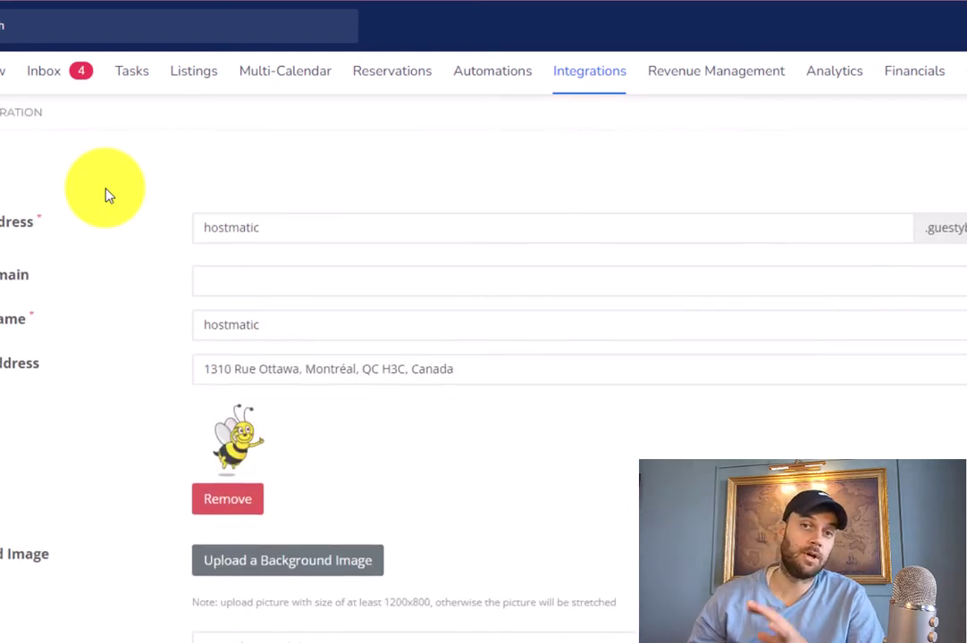
scroll(107, 195, "down", 1)
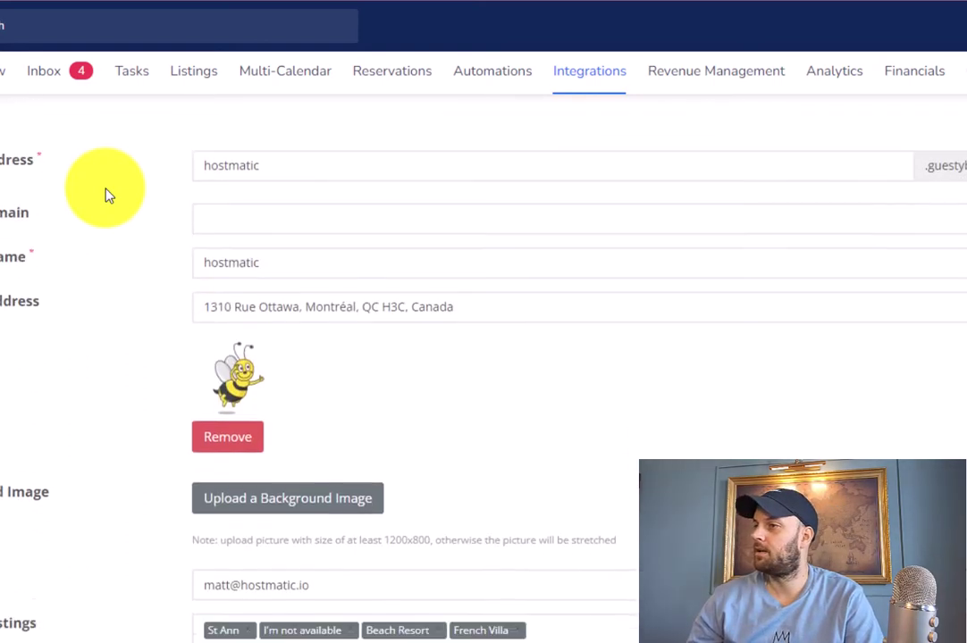
scroll(107, 195, "down", 10)
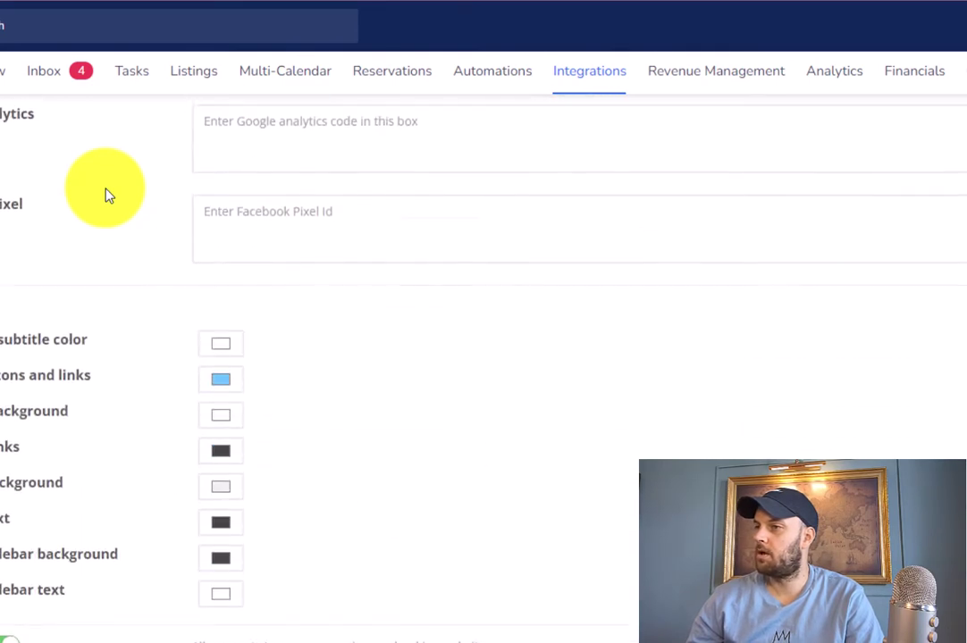
scroll(108, 195, "down", 3)
scroll(105, 195, "down", 7)
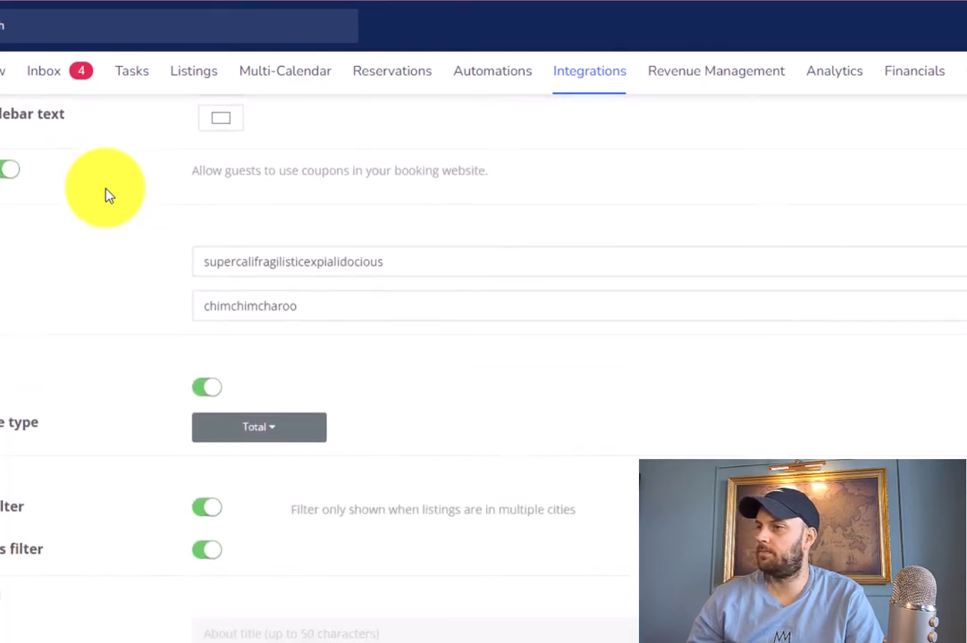
scroll(106, 195, "down", 9)
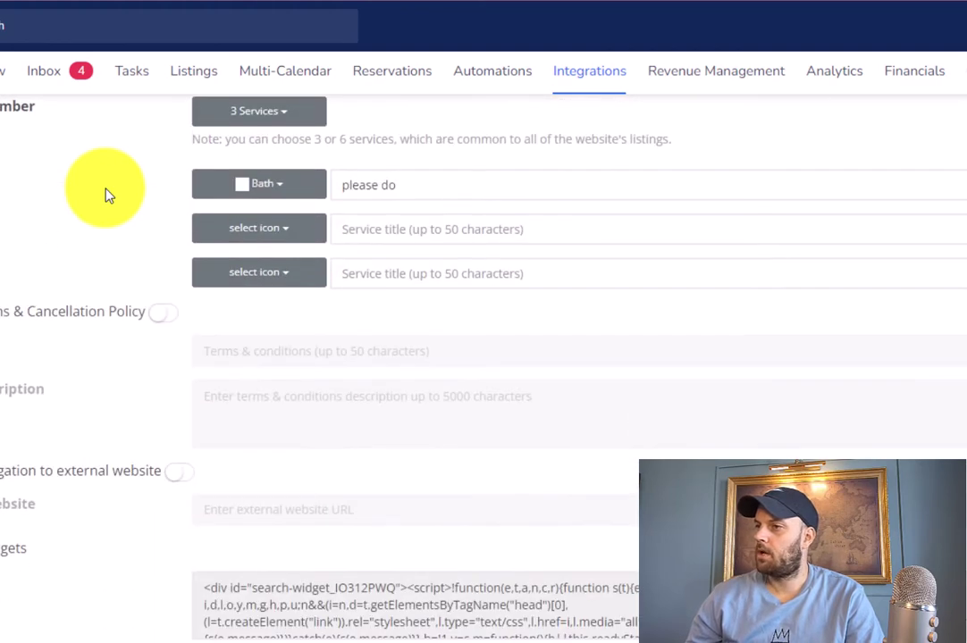
scroll(106, 195, "down", 3)
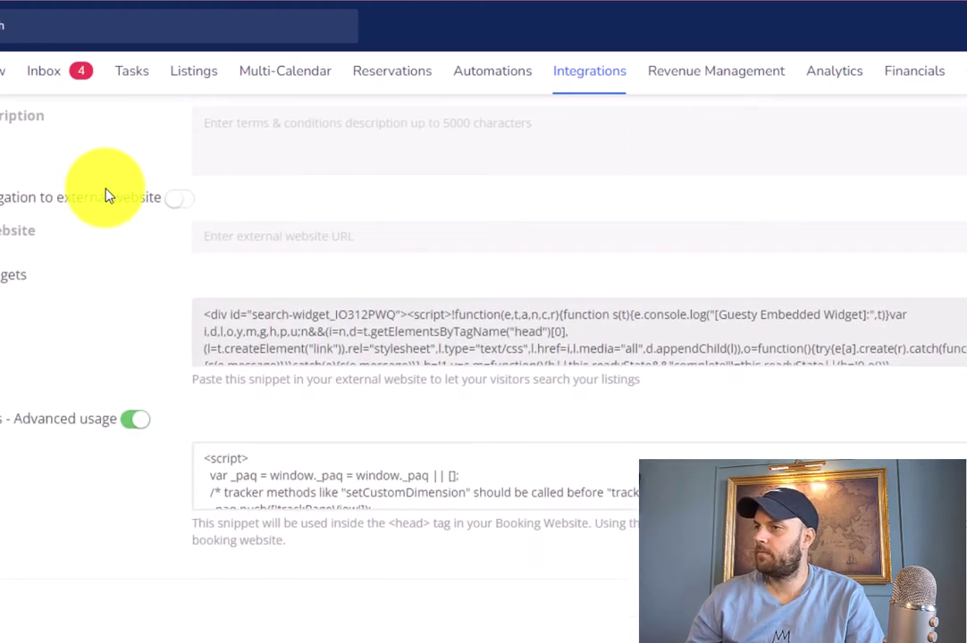
Paste the gtag.js code above the existing Custom Snippets code and save the settings
left_click(209, 459)
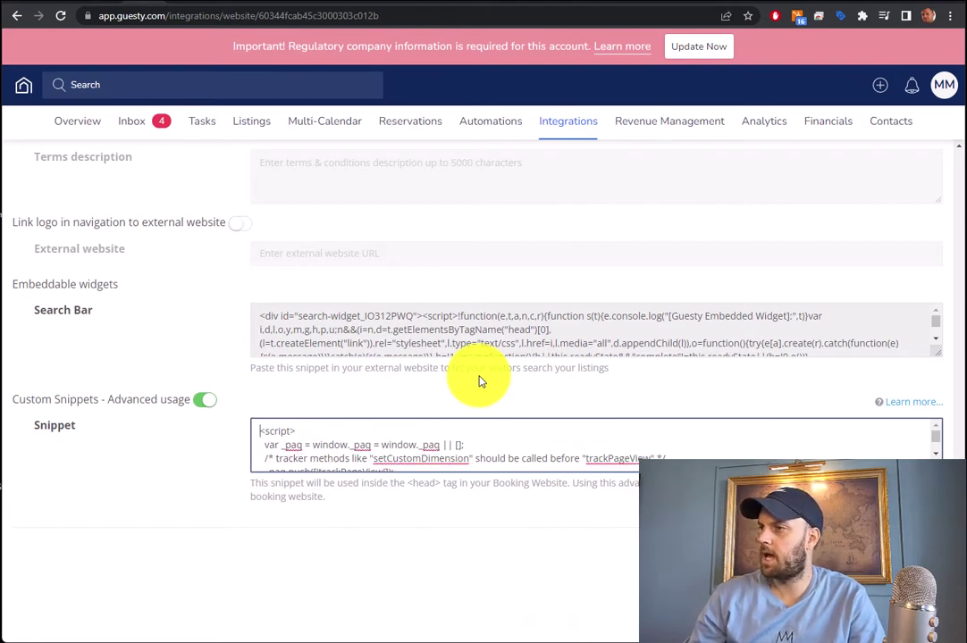
key("Return")
key("ctrl+v")
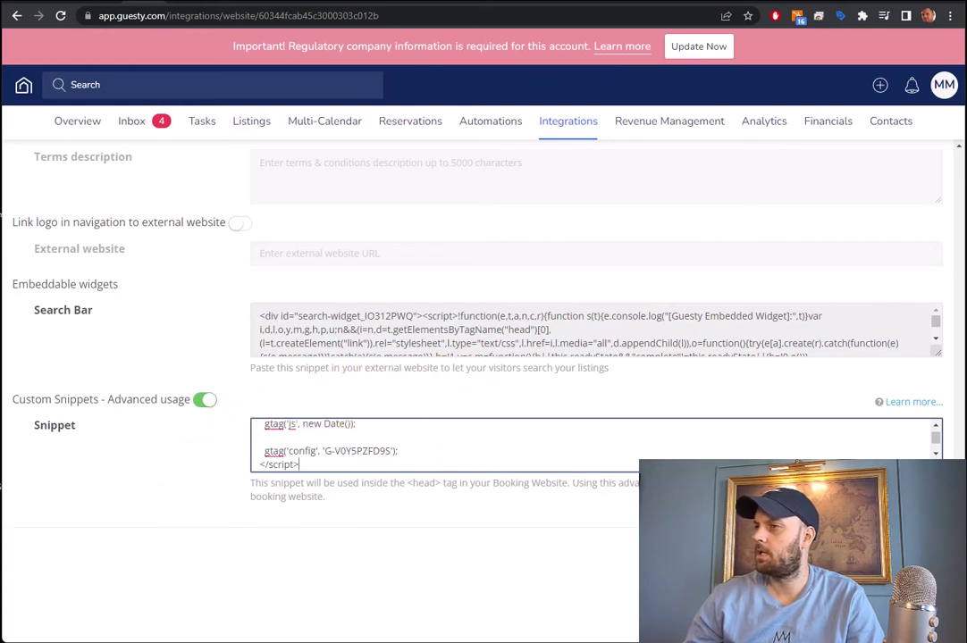
left_click(912, 551)
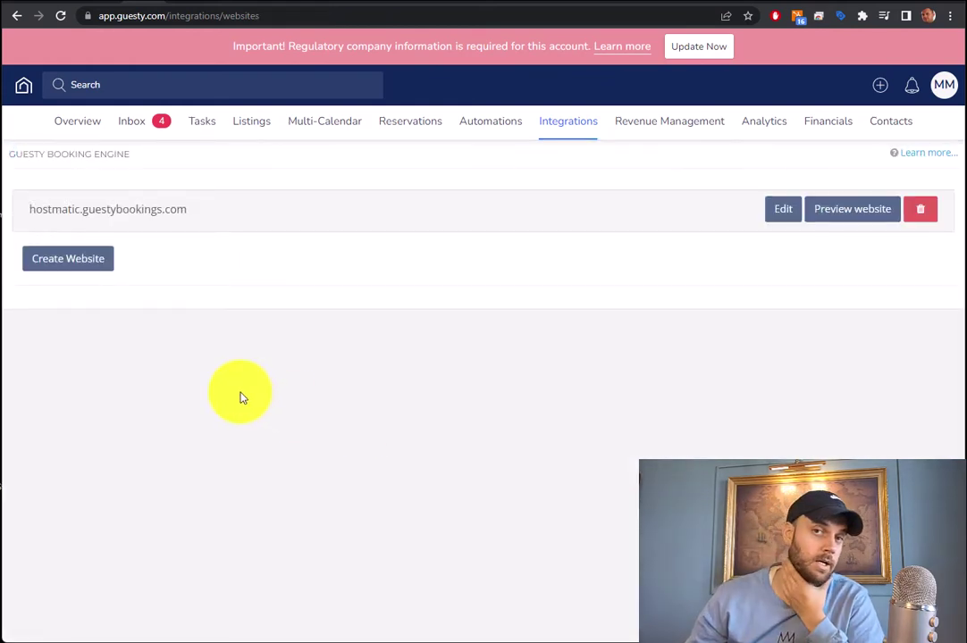
Check the Tag Assistant extension, then move to the live booking site
left_click(840, 16)
left_click(429, 274)
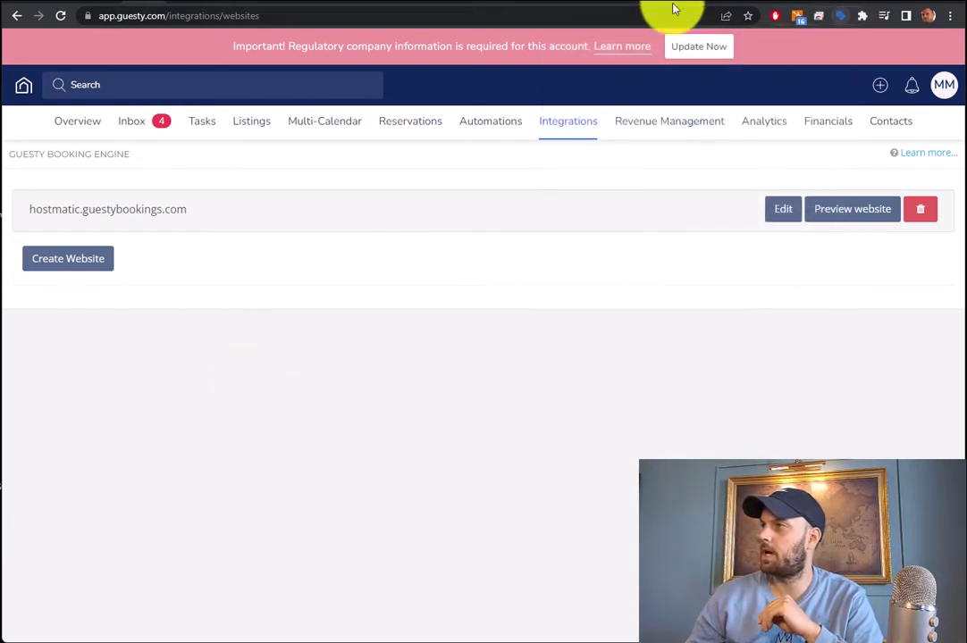
left_click(684, 7)
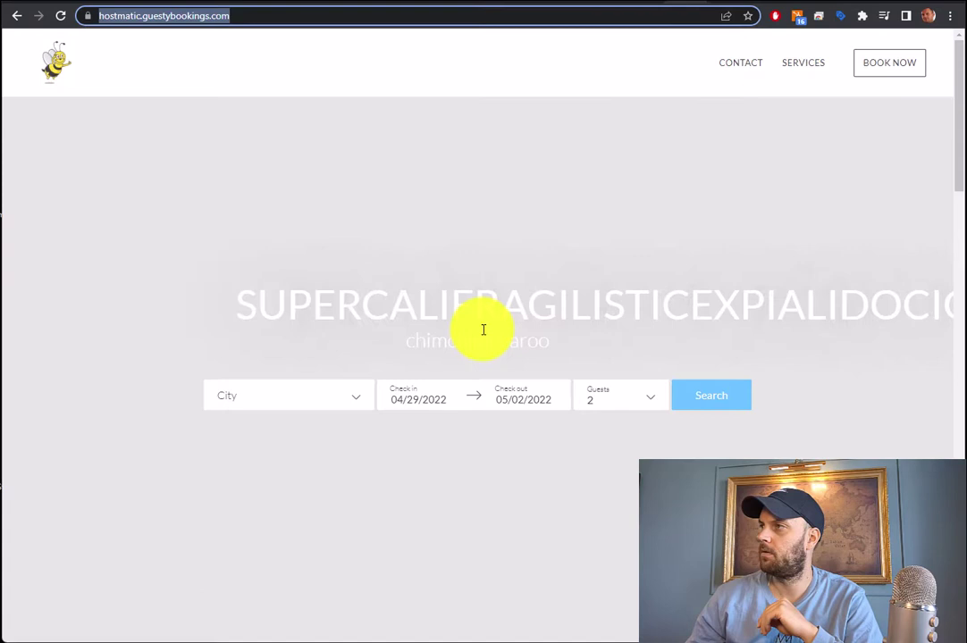
Reload the booking site and use Tag Assistant to confirm page_view hits reach G-V0Y5PZFD9S
left_click(530, 260)
left_click(60, 15)
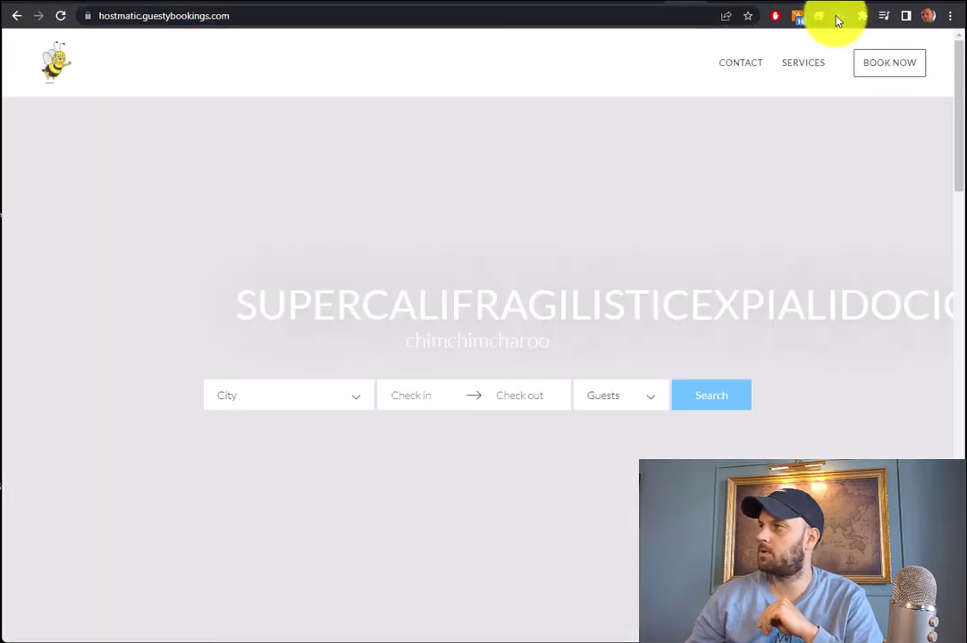
left_click(839, 16)
left_click(697, 262)
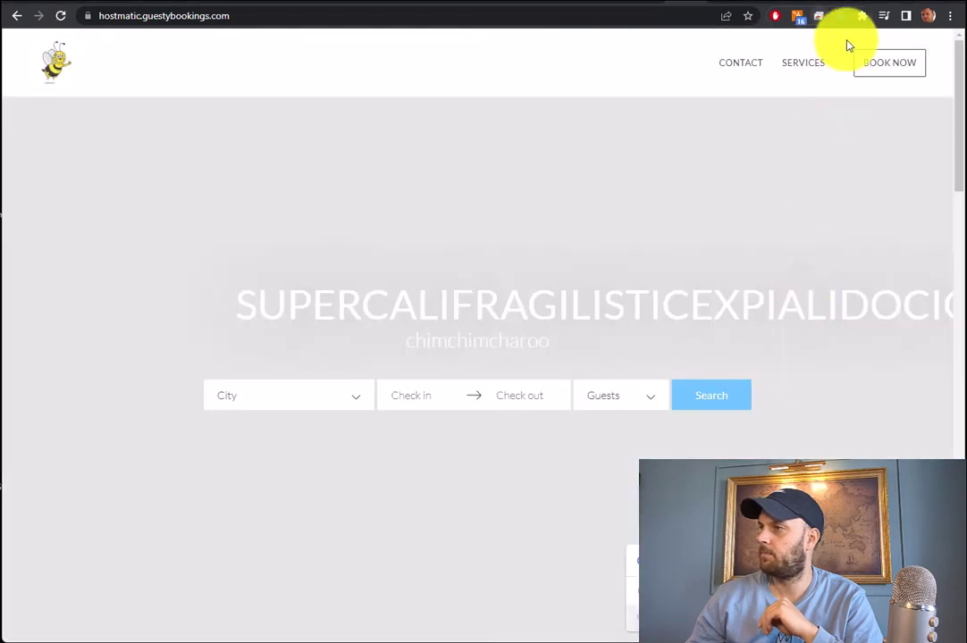
left_click(844, 18)
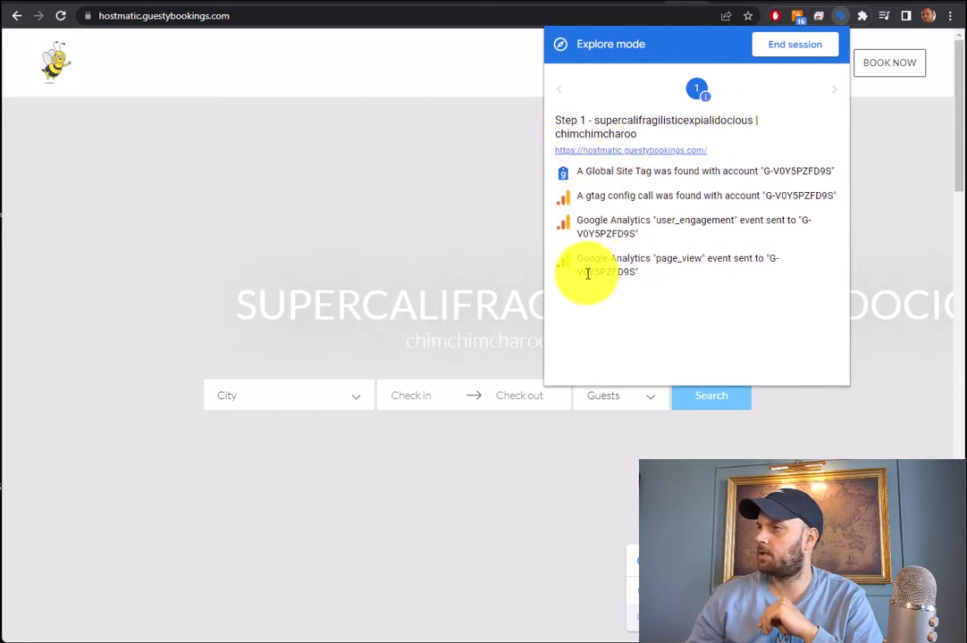
left_click_drag(580, 273, 640, 280)
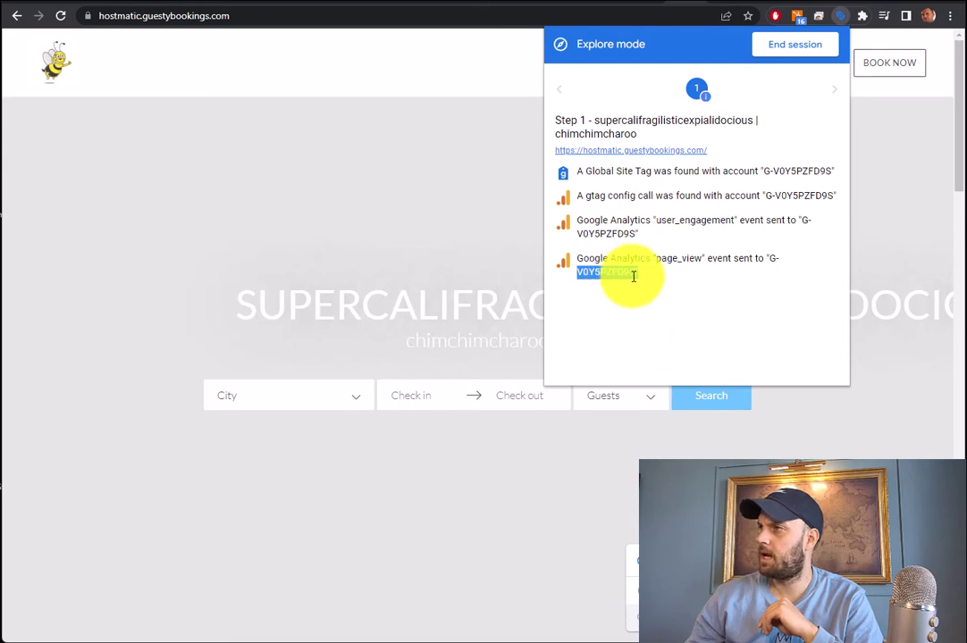
left_click(718, 1)
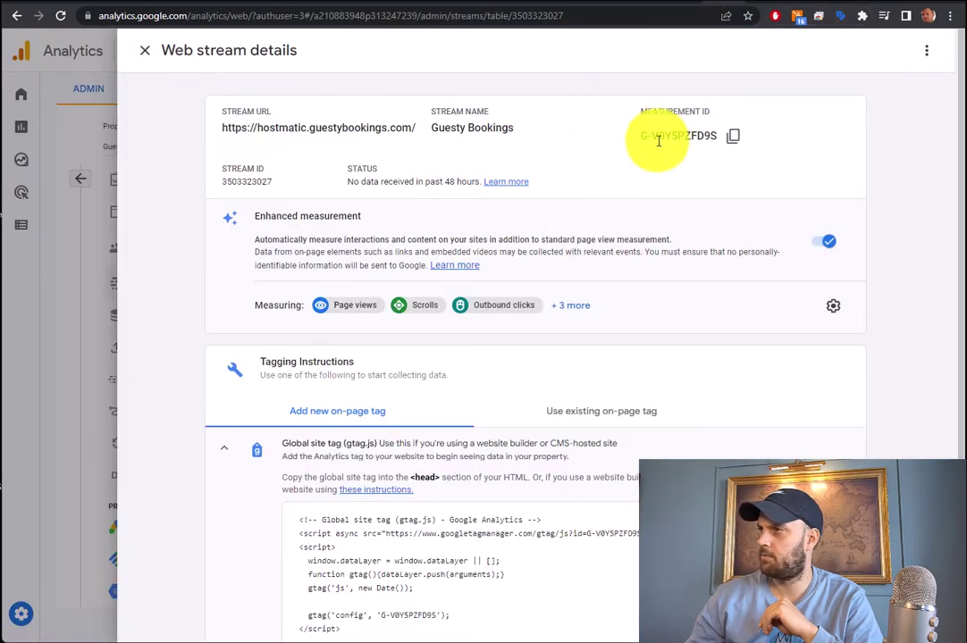
Compare the stream's Measurement ID with the site tag, then close the stream panel and return to Admin
left_click_drag(647, 138, 713, 138)
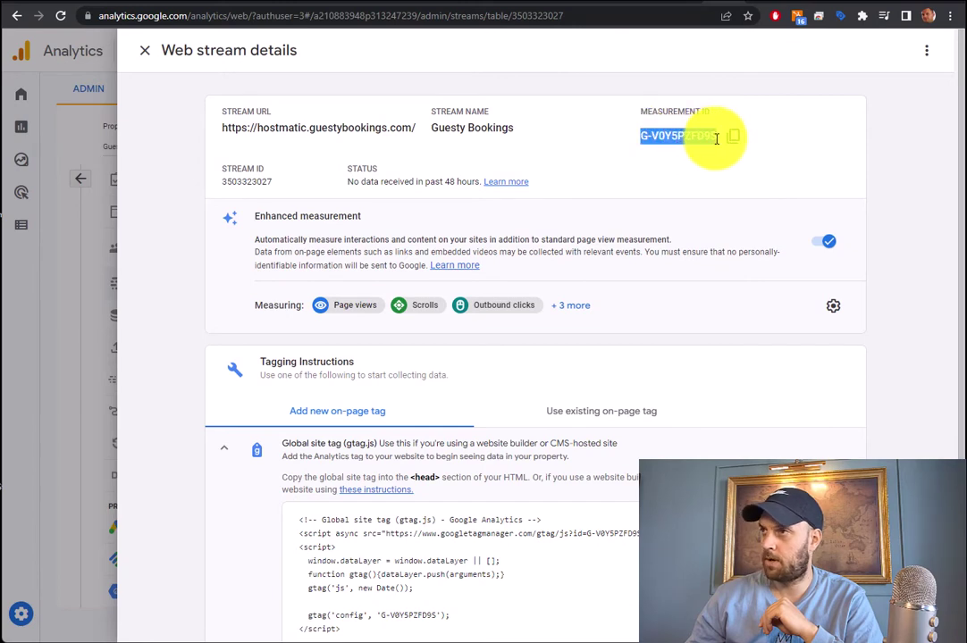
left_click(675, 4)
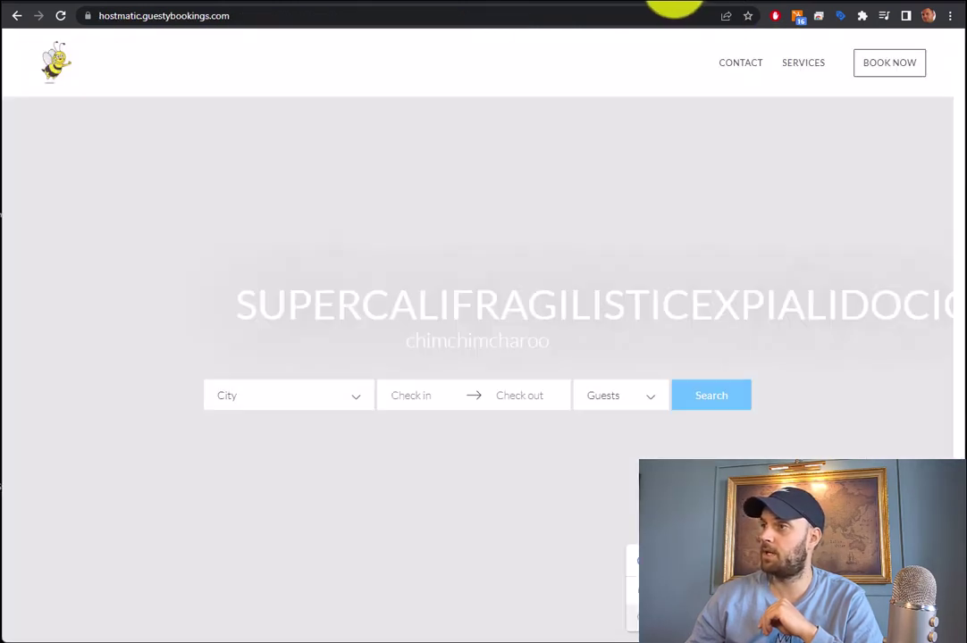
key("alt+Left")
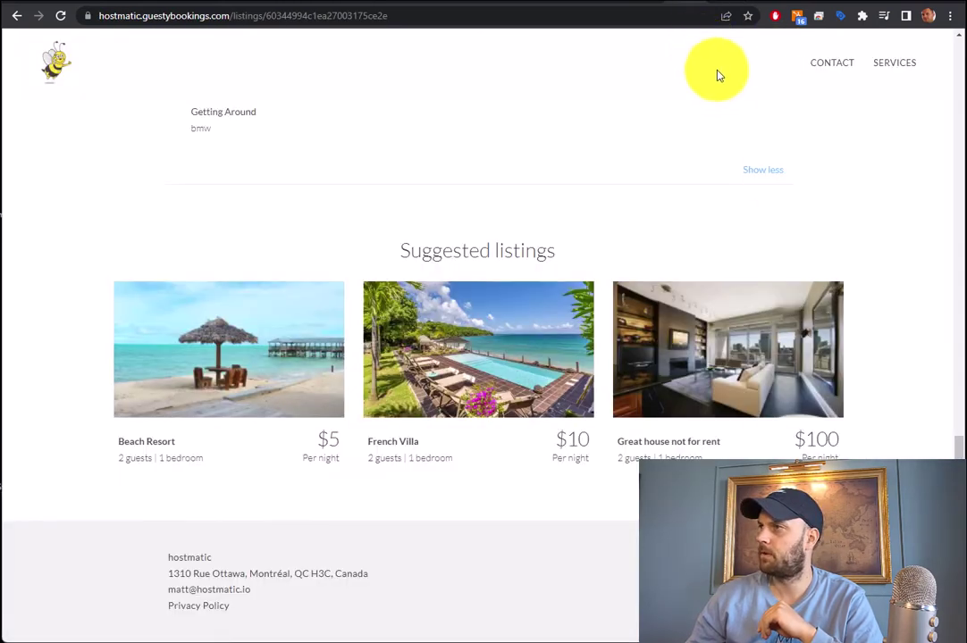
left_click(719, 4)
left_click(143, 50)
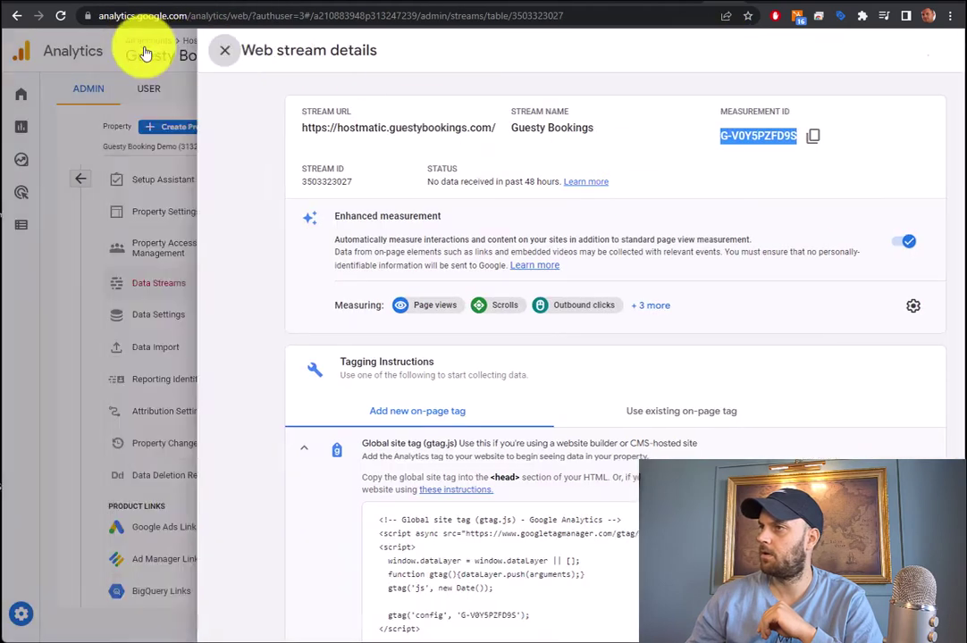
left_click(100, 88)
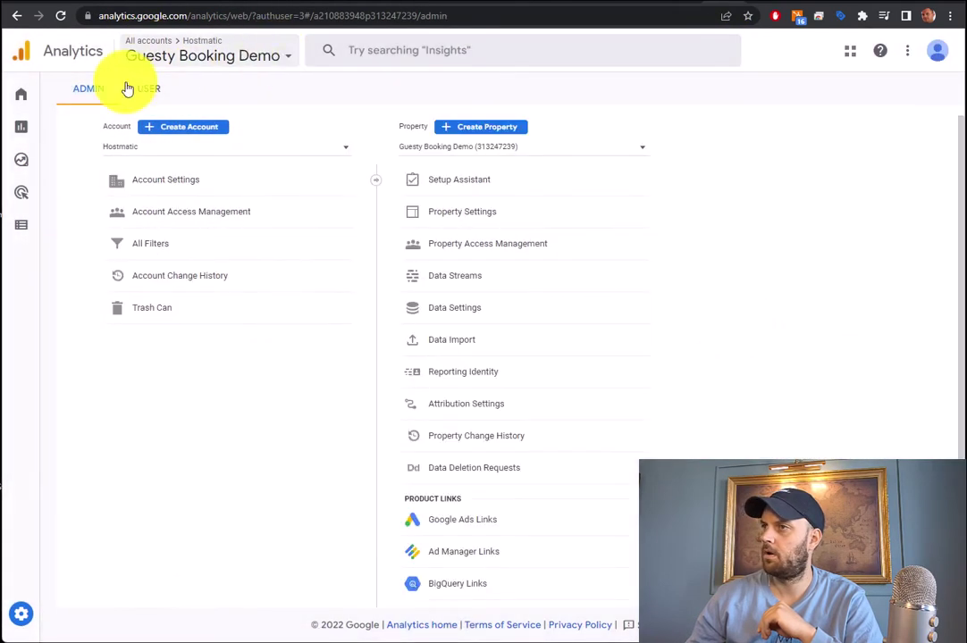
mouse_move(53, 100)
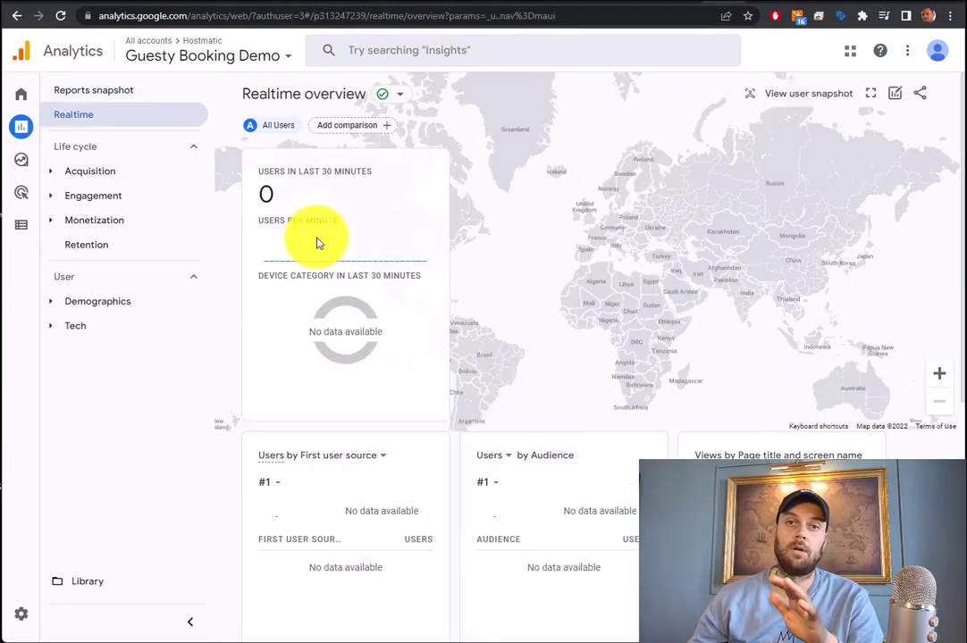
Reload the Realtime report to check for live users
left_click(60, 17)
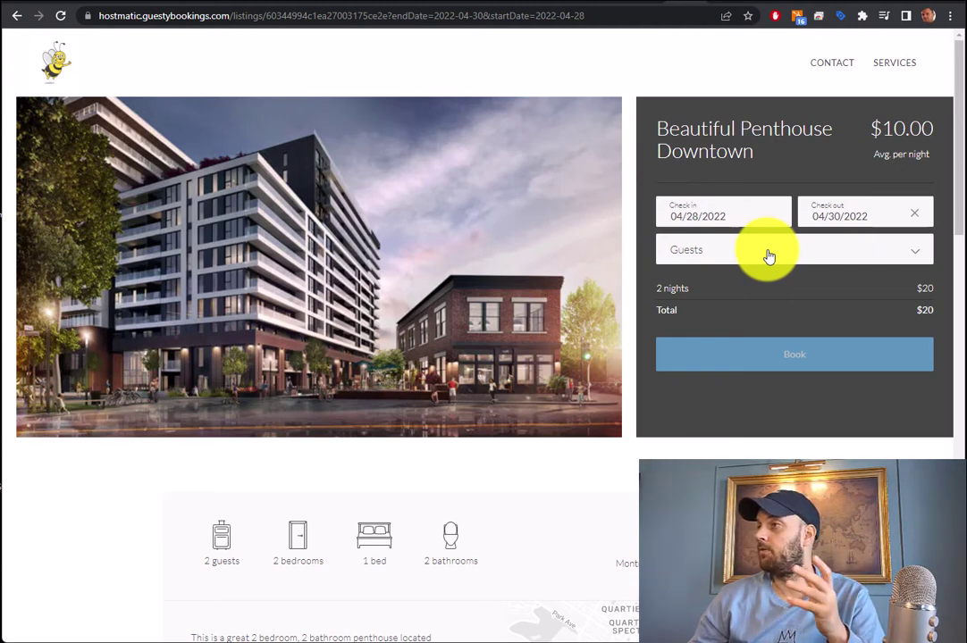
Set the Beautiful Penthouse Downtown booking to 2 guests and proceed to guest details
left_click(768, 256)
left_click(702, 304)
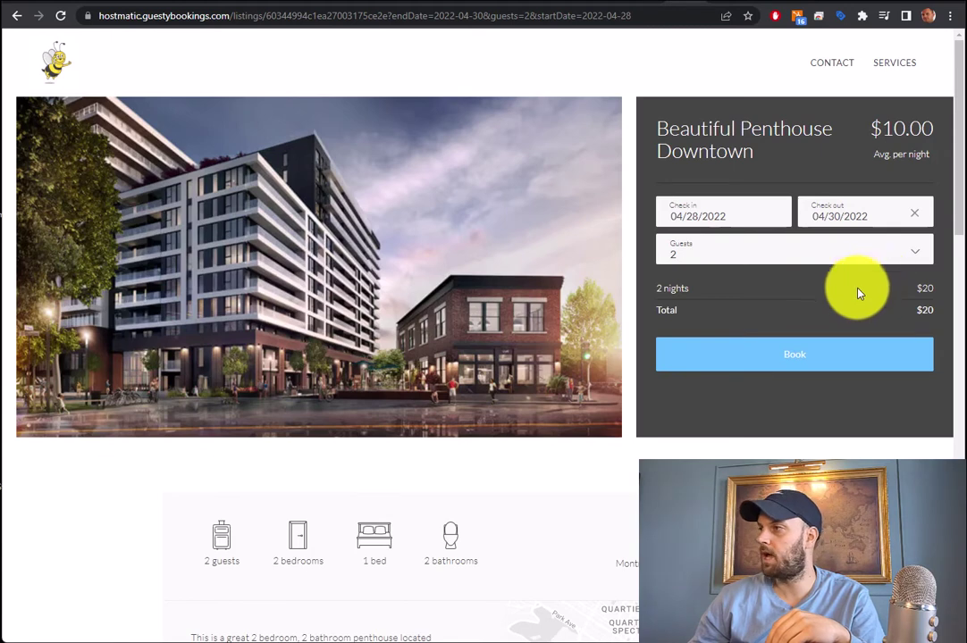
left_click(791, 362)
Save the booking page URL into a Notepad note
left_click(387, 15)
key("ctrl+c")
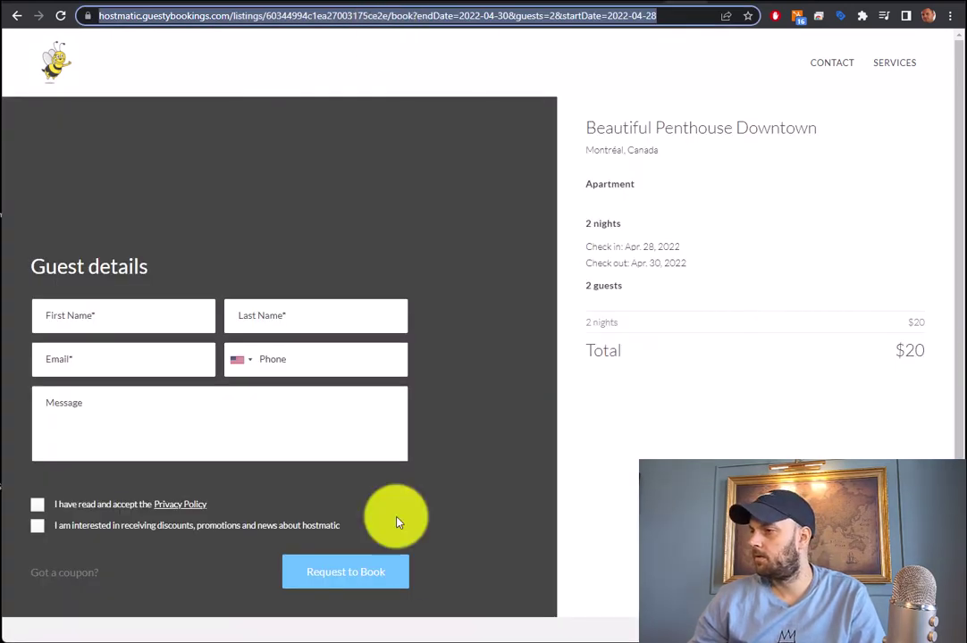
left_click(566, 642)
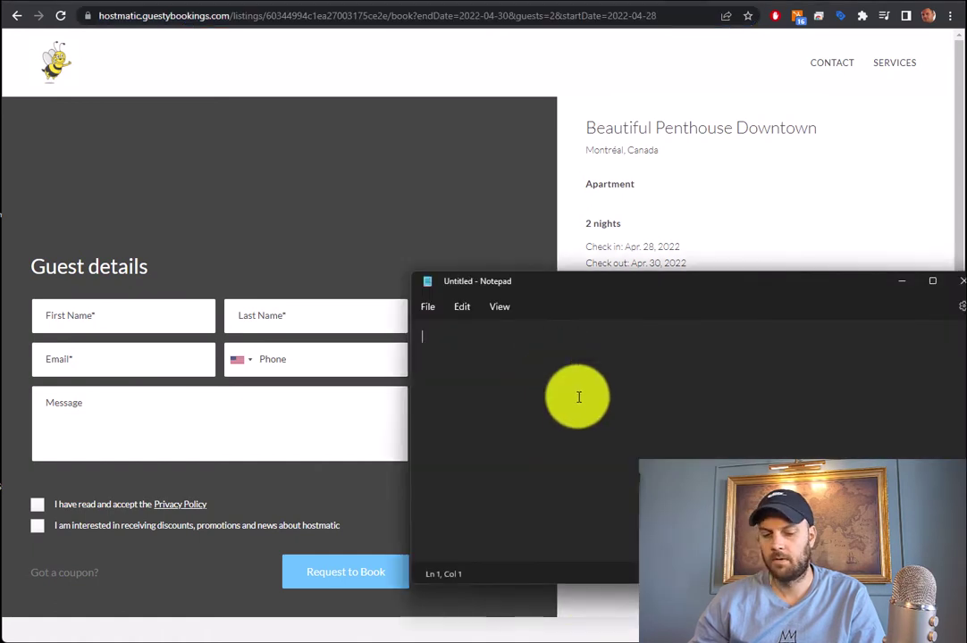
key("ctrl+v")
left_click(902, 280)
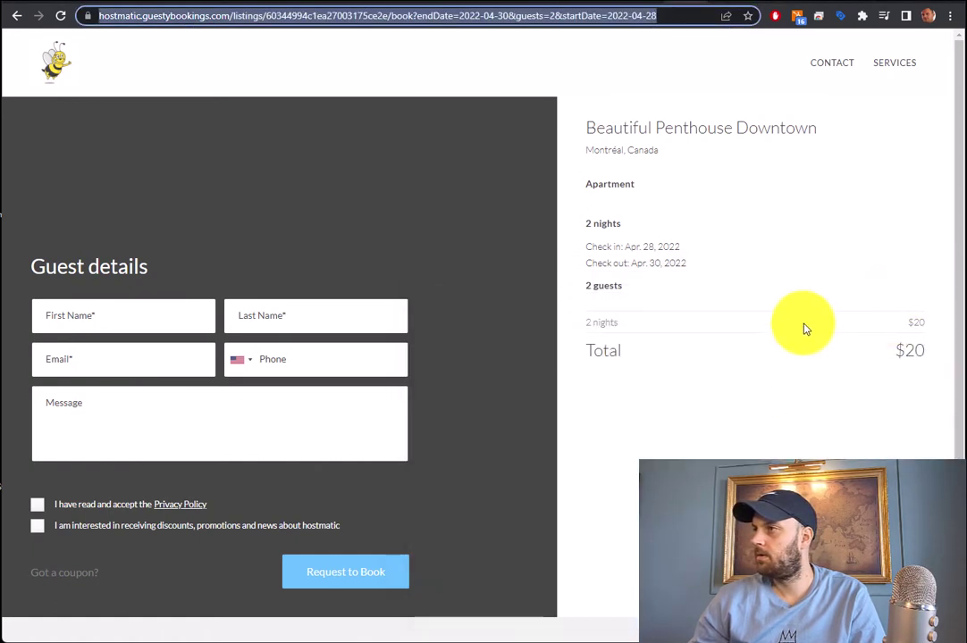
left_click(418, 14)
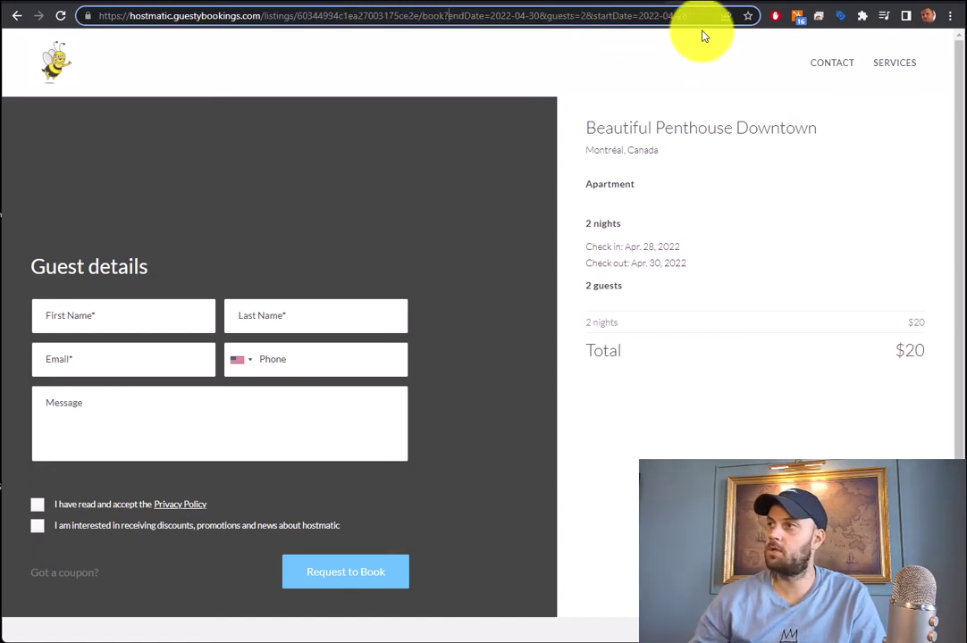
left_click(587, 83)
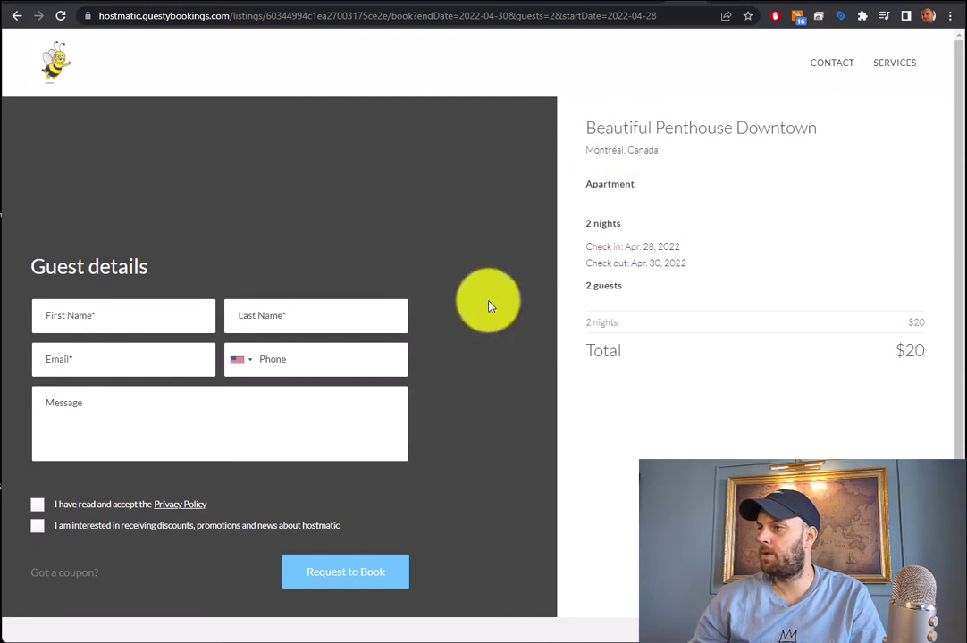
Enter the guest's first and last name and autofill the contact details
scroll(169, 387, "down", 1)
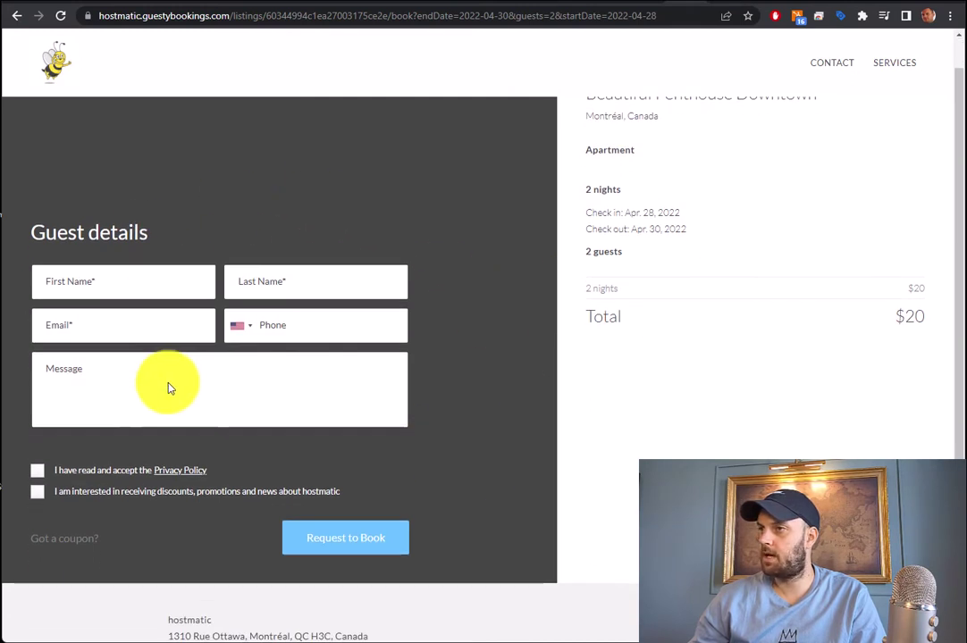
left_click(119, 283)
key("Tab")
key("Tab")
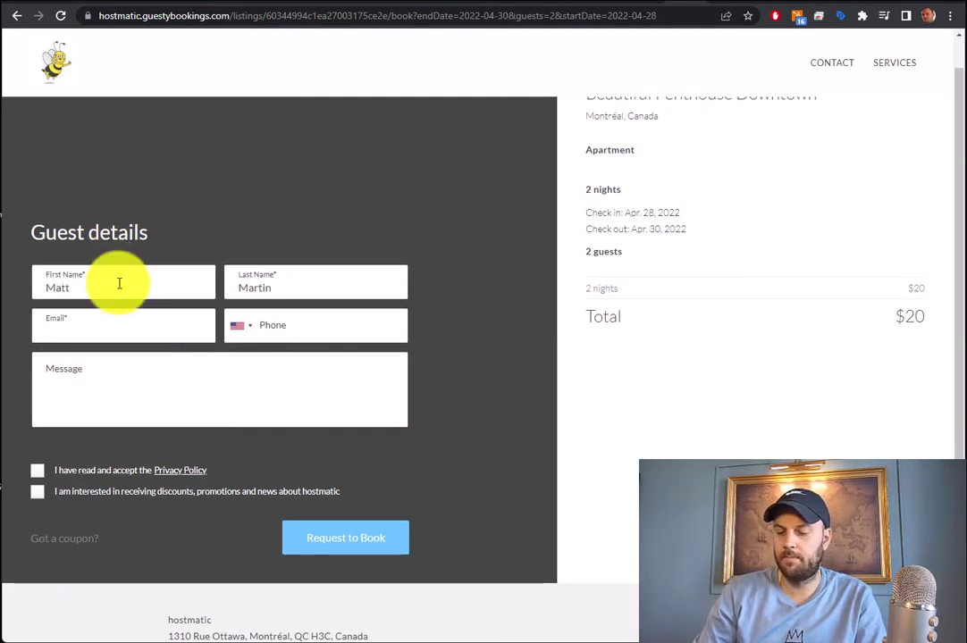
key("Down")
key("Return")
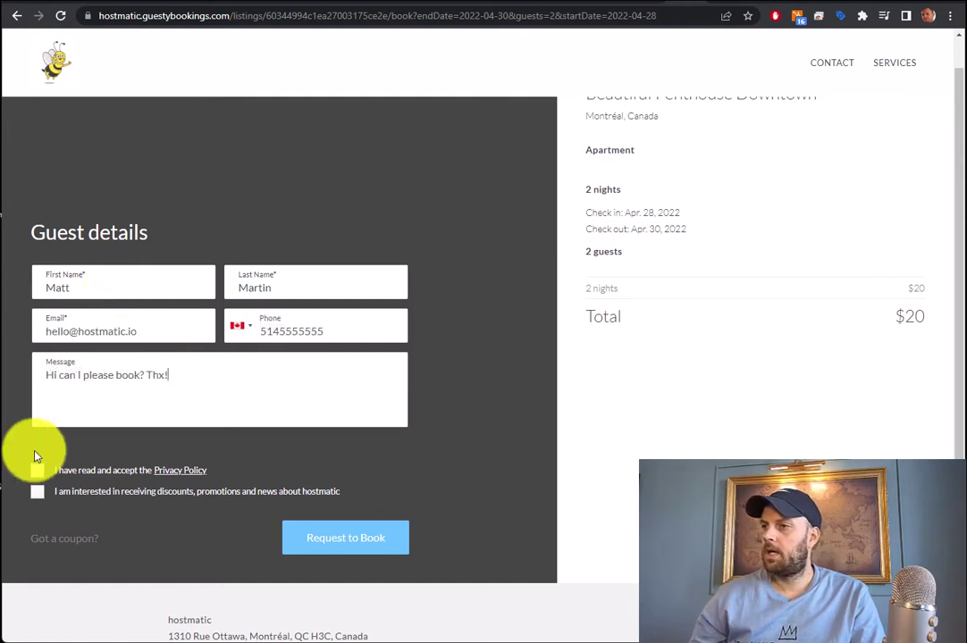
Accept the privacy policy, opt in to promotions news, and submit the booking request
left_click(36, 470)
left_click(37, 491)
left_click(65, 538)
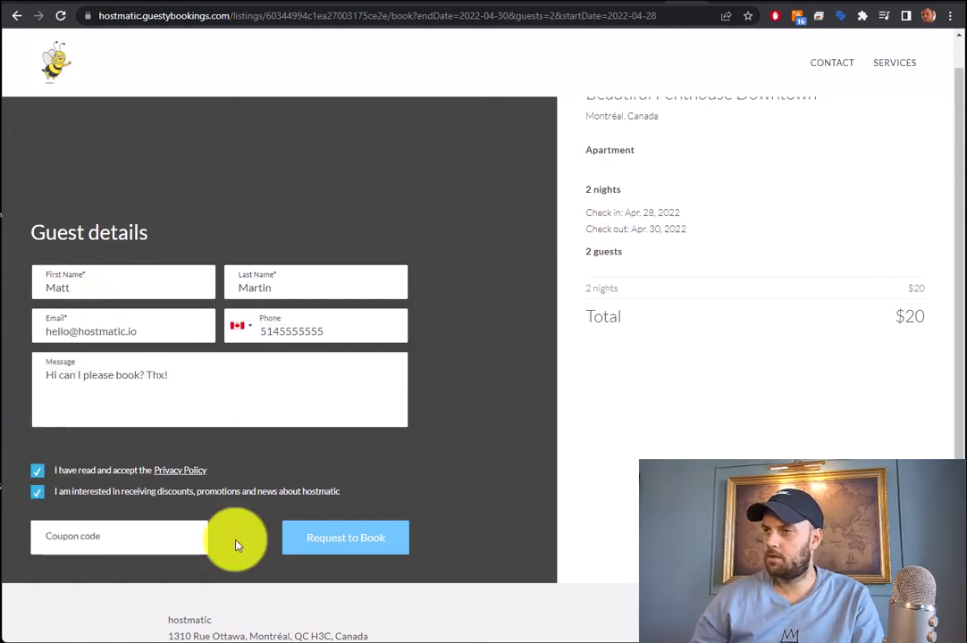
scroll(534, 471, "up", 1)
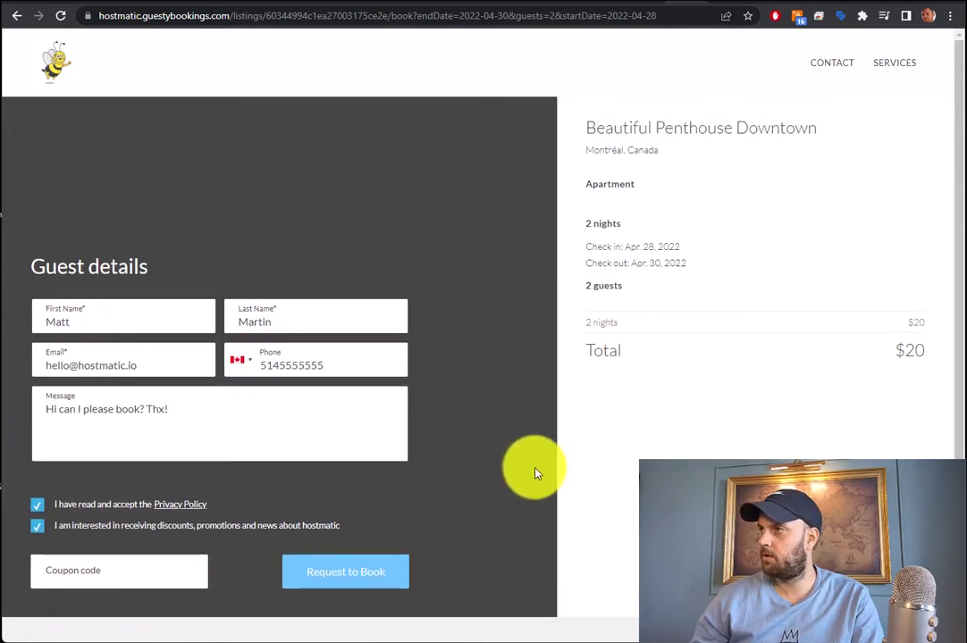
scroll(676, 341, "down", 2)
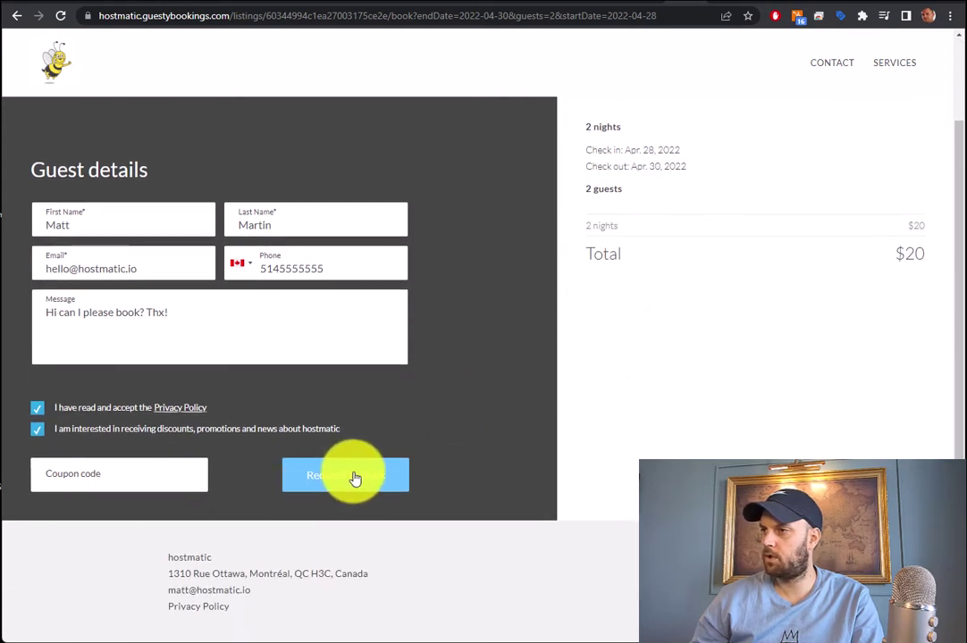
left_click(355, 478)
left_click(557, 17)
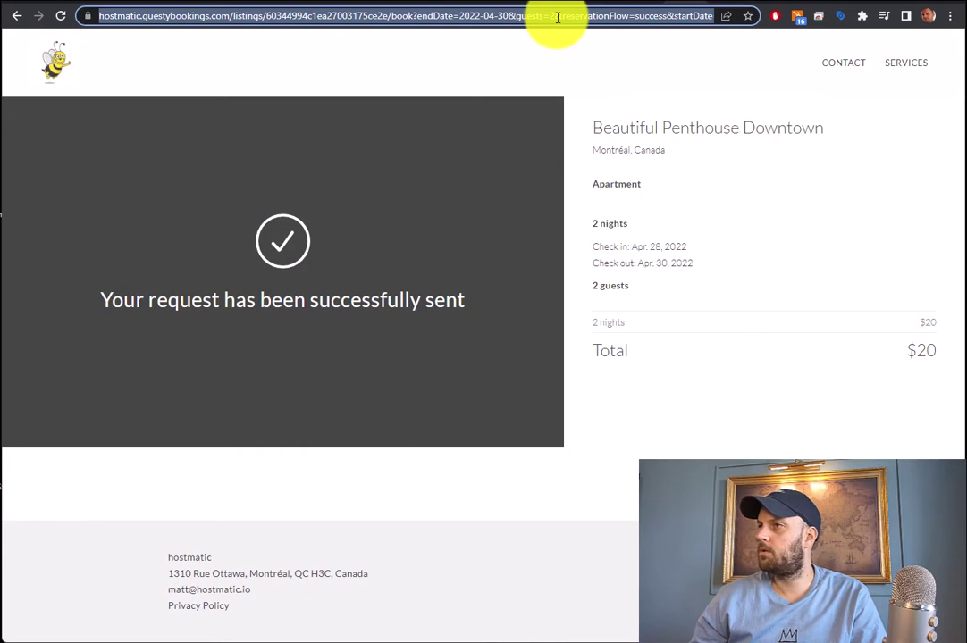
Paste the reservationFlow=success confirmation URL into Notepad under the booking URL, then return to Analytics Realtime
left_click(557, 17)
left_click_drag(540, 17, 767, 17)
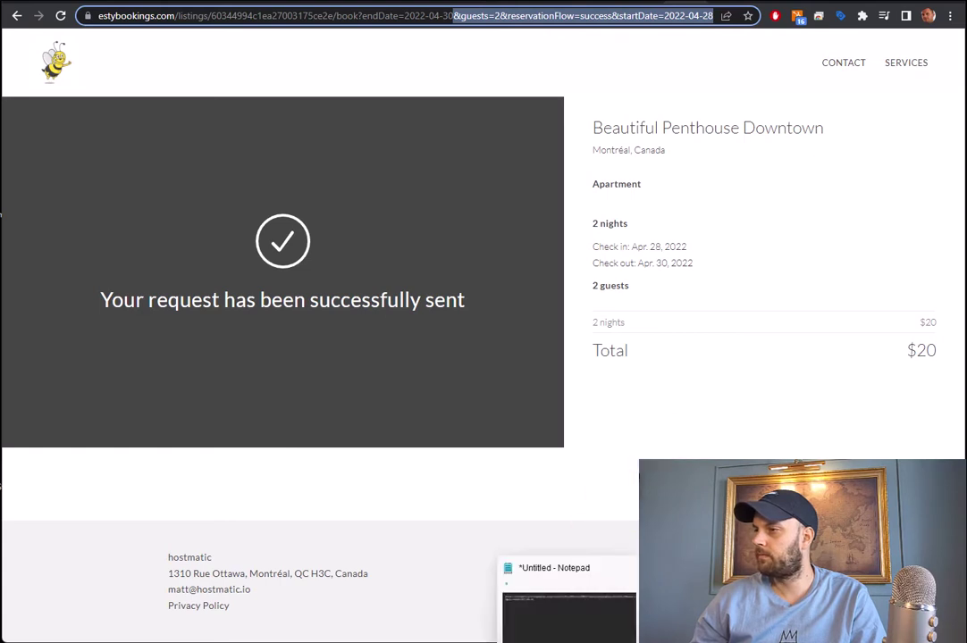
left_click(577, 634)
left_click(578, 631)
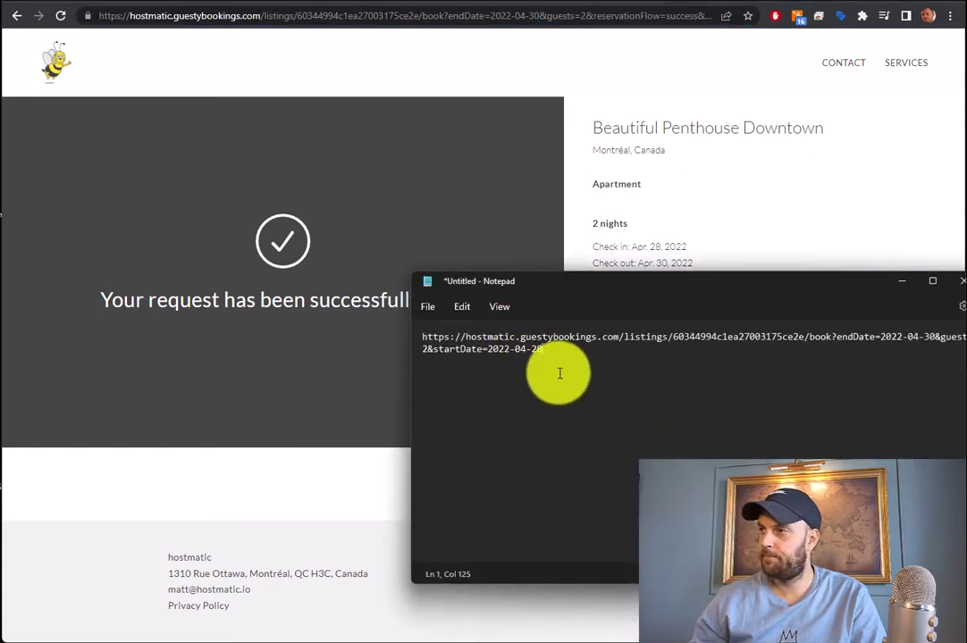
type("https://hostmatic.guestybookings.com/listings/60344994c1ea27003175ce2e/book?endDate=2022-04-30&guests=2&reservationFlow=success&startDate=2022-04-28")
left_click(666, 359)
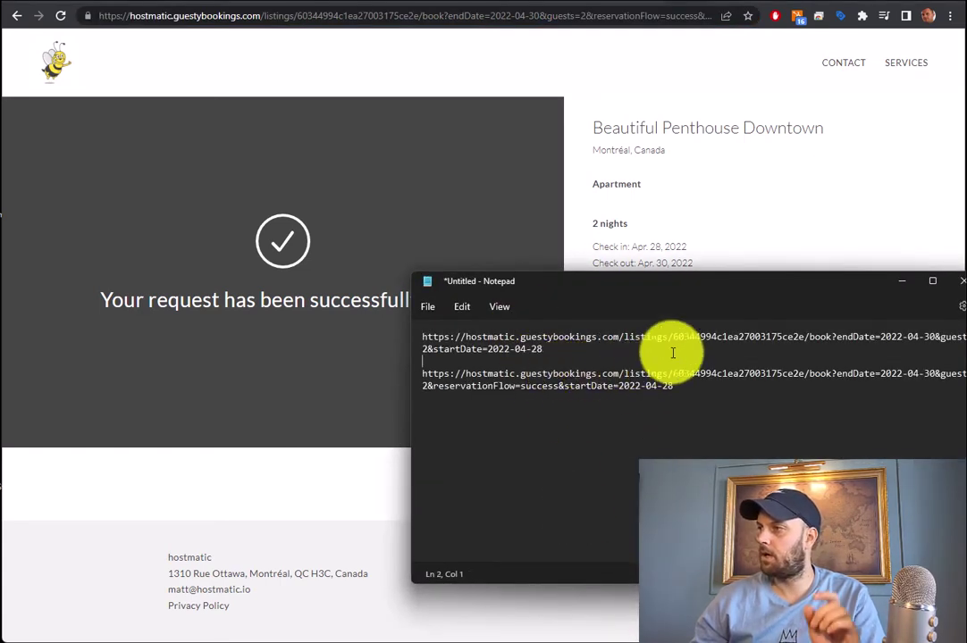
left_click(904, 288)
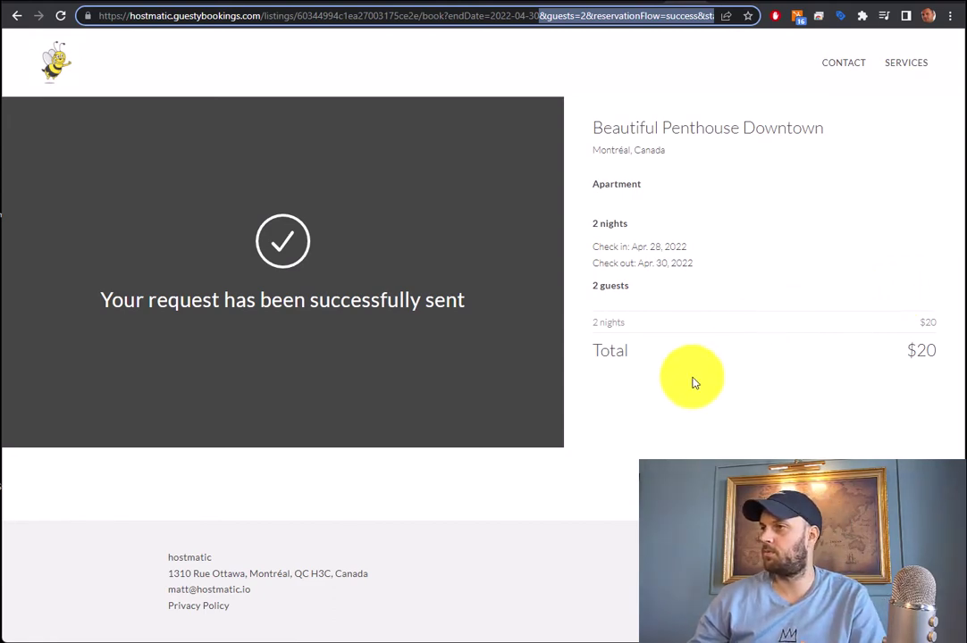
key("alt+Tab")
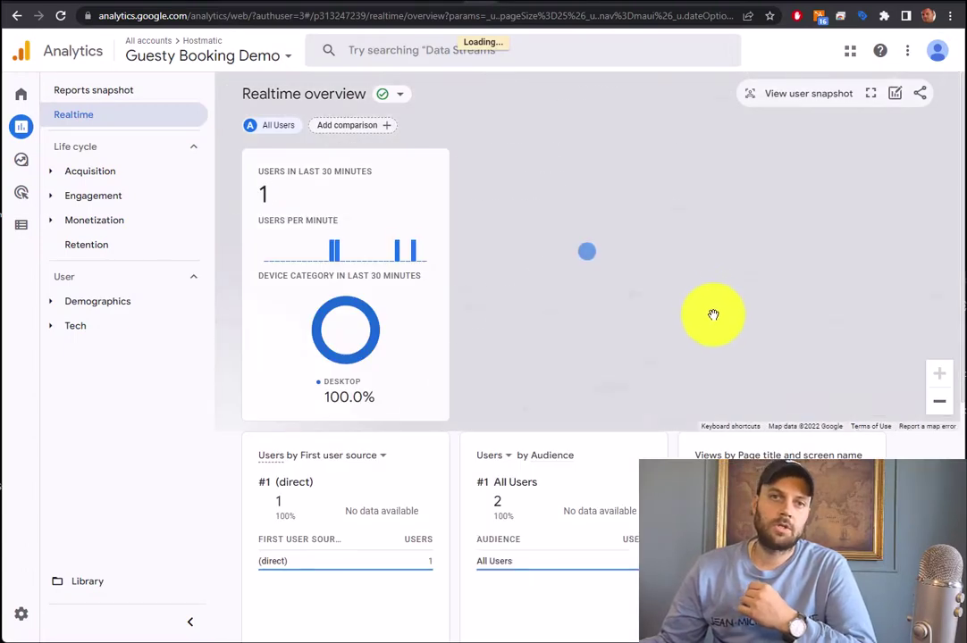
Open the page_view parameter breakdown in the Realtime Event count by Event name card
scroll(713, 315, "down", 2)
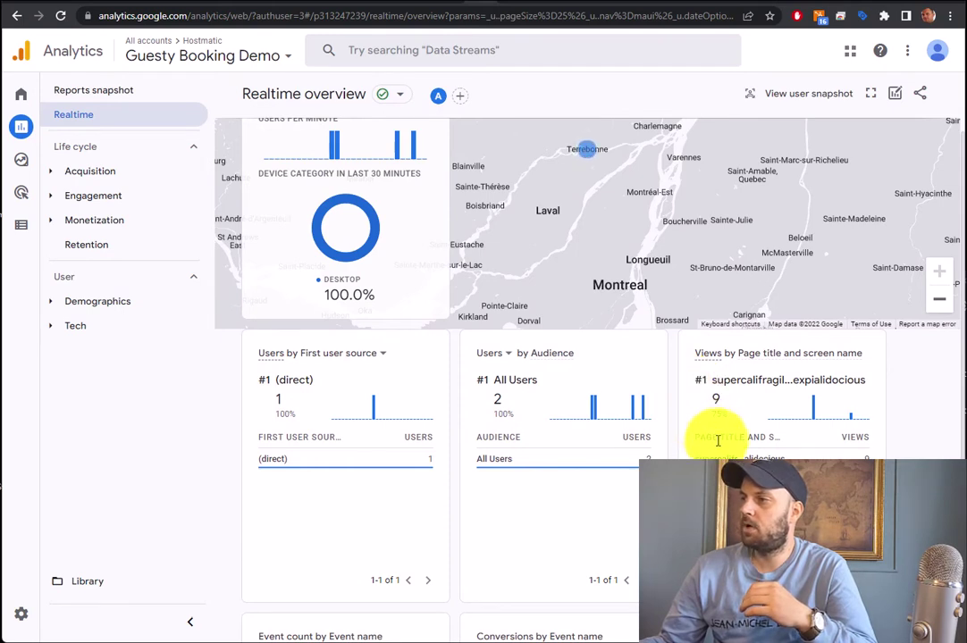
scroll(724, 420, "down", 4)
scroll(734, 400, "up", 4)
scroll(735, 399, "up", 1)
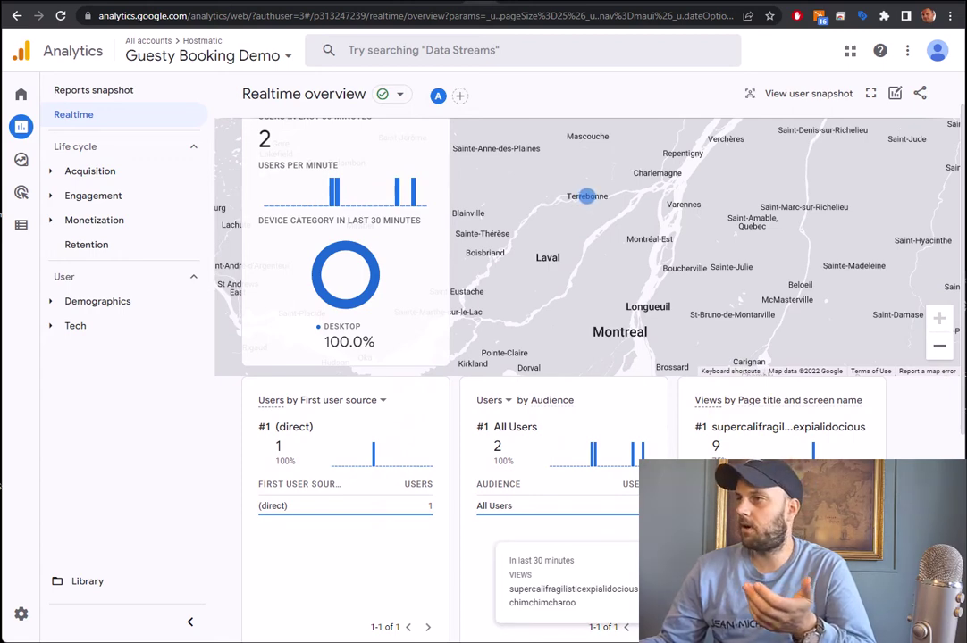
scroll(732, 276, "down", 4)
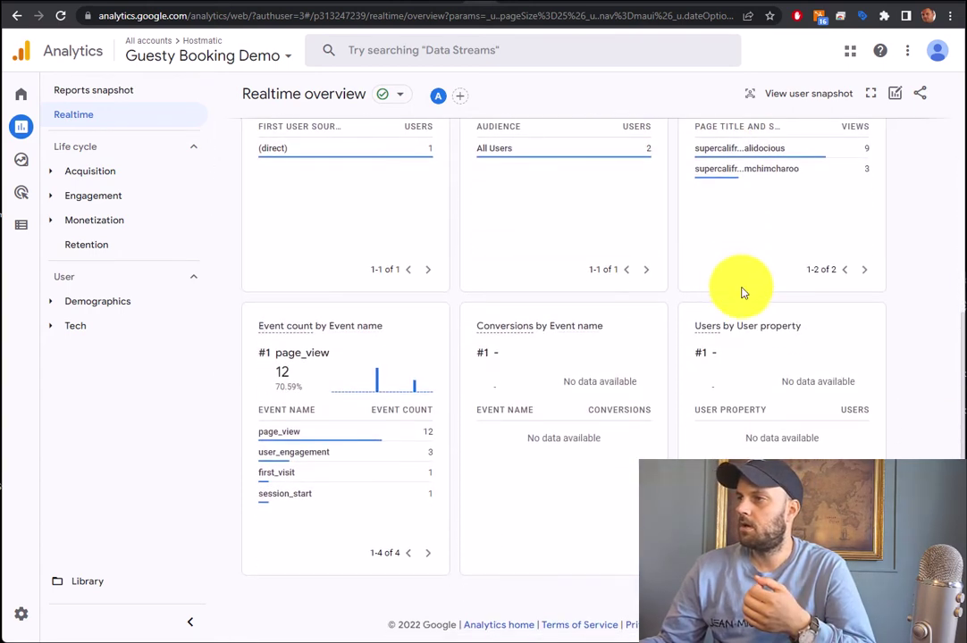
scroll(740, 287, "up", 1)
mouse_move(742, 292)
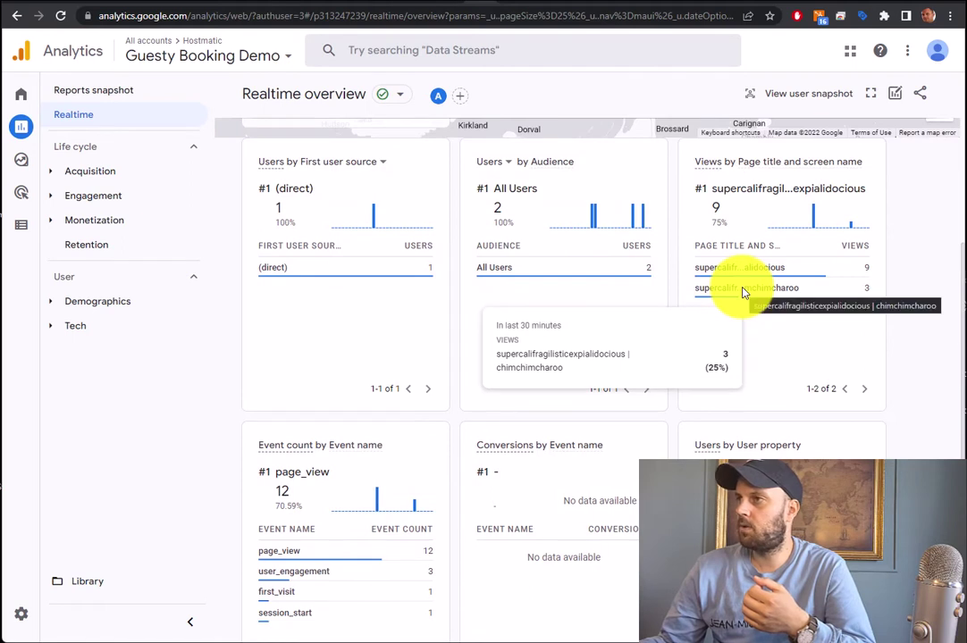
mouse_move(334, 560)
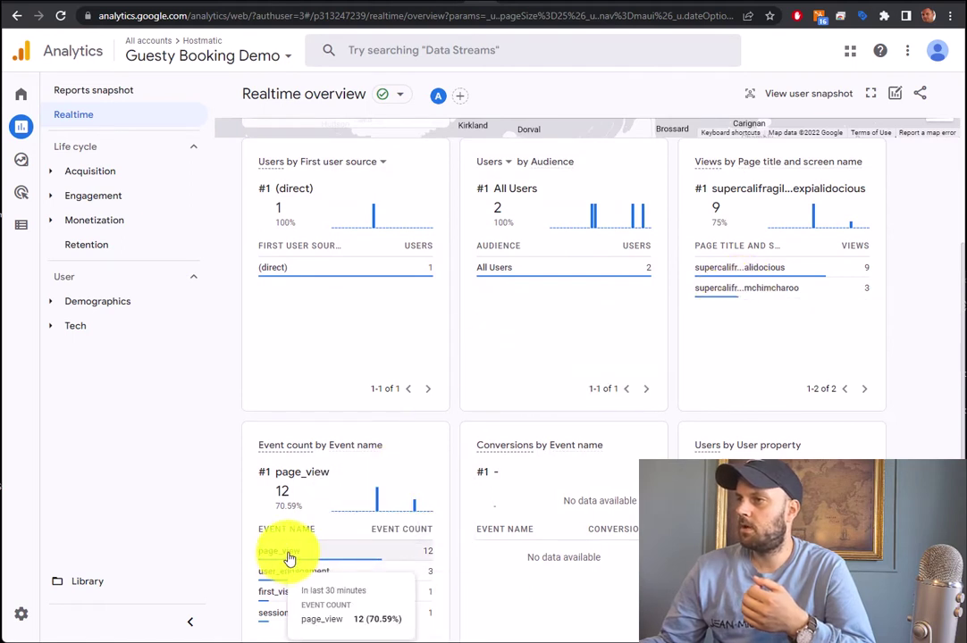
left_click(289, 558)
Drill into page_location to inspect the 6 recorded booking-site URLs
scroll(831, 383, "down", 2)
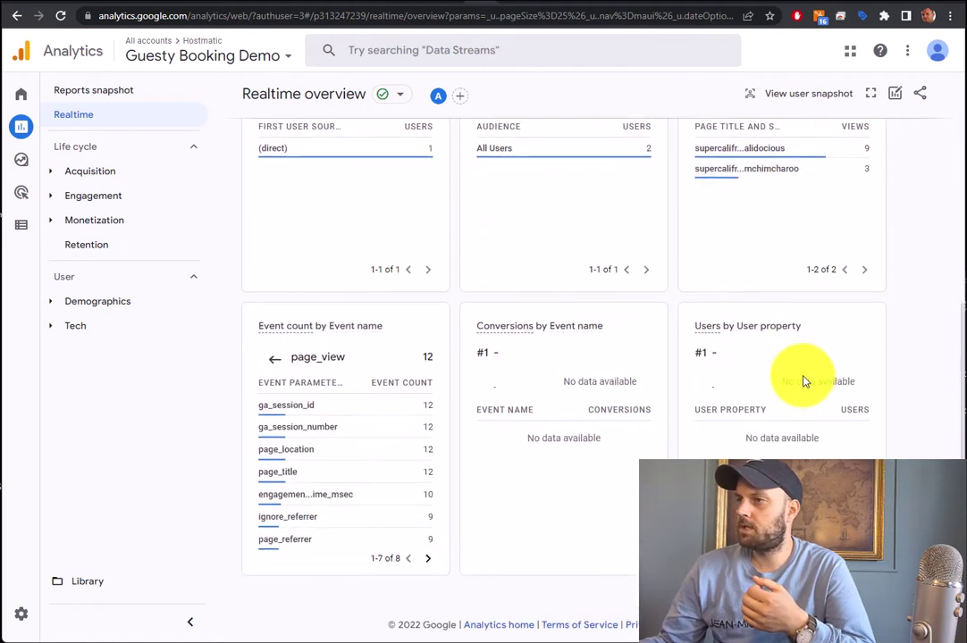
mouse_move(361, 479)
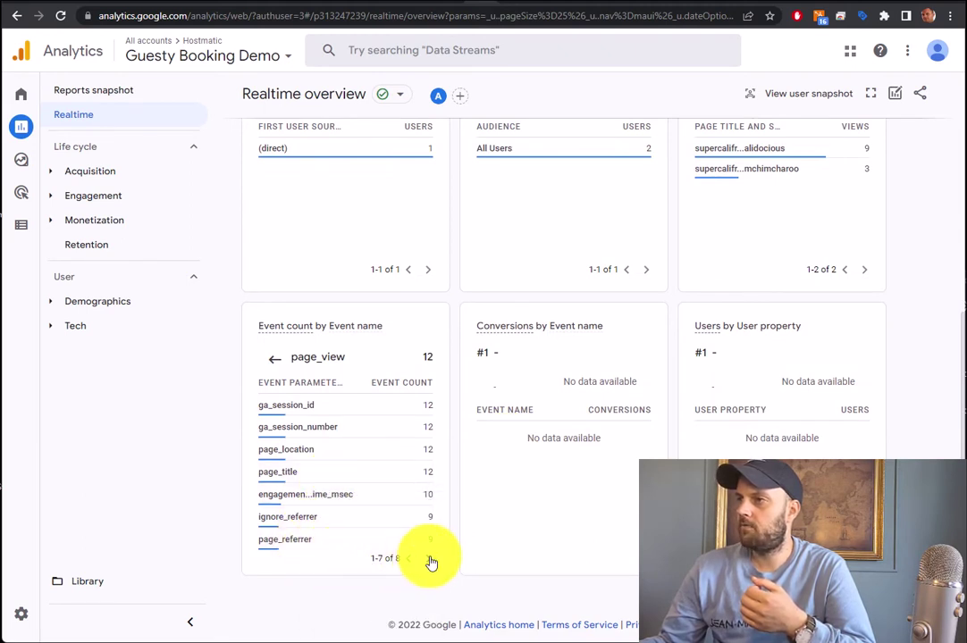
left_click(300, 451)
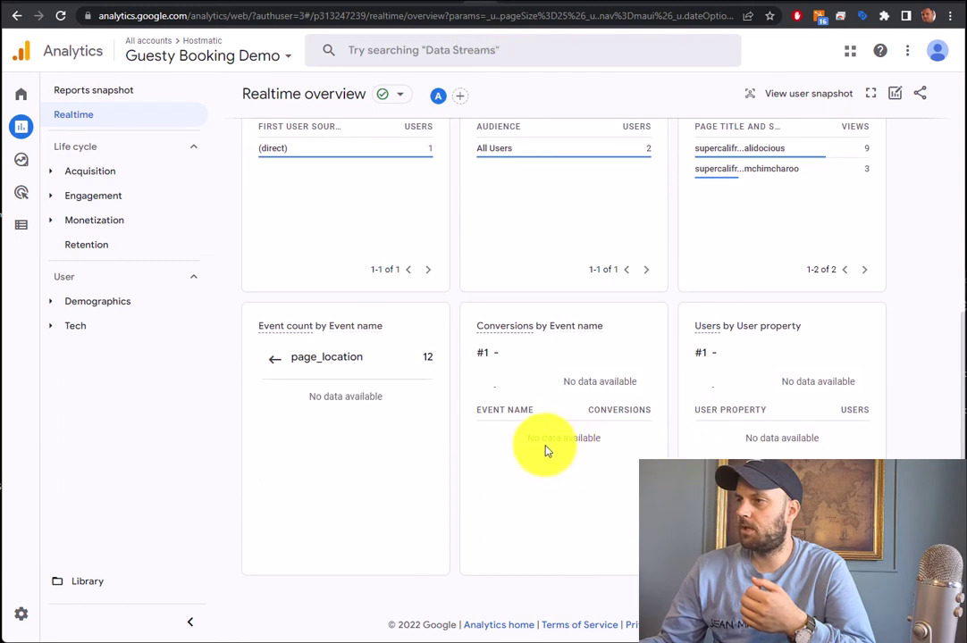
mouse_move(310, 427)
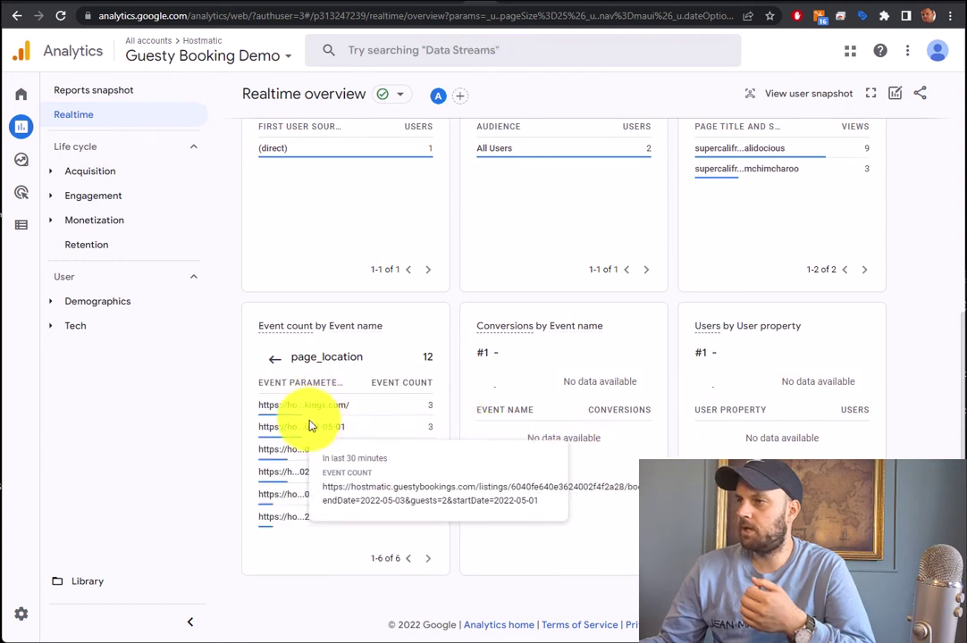
mouse_move(307, 448)
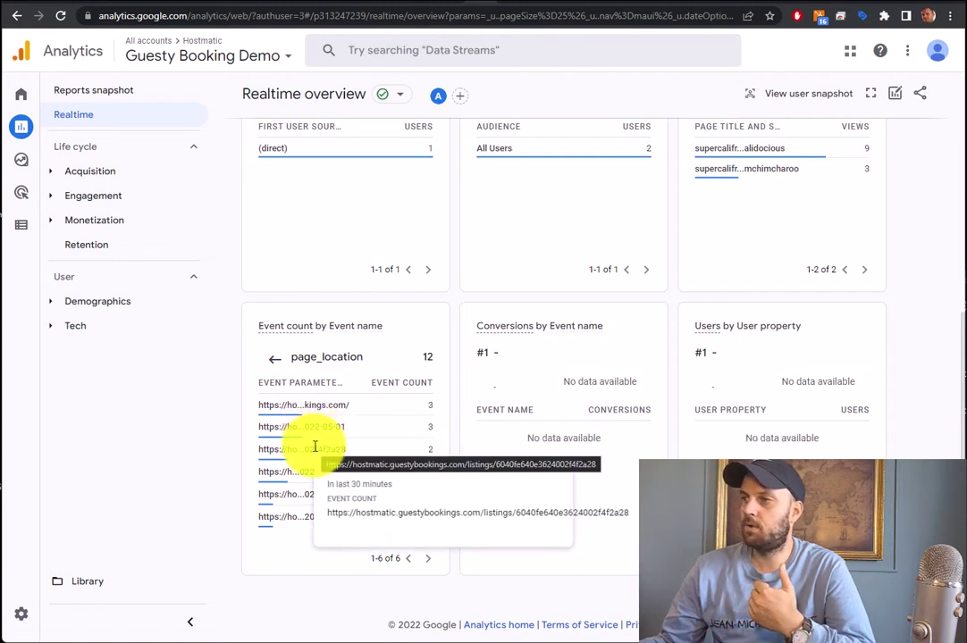
mouse_move(302, 495)
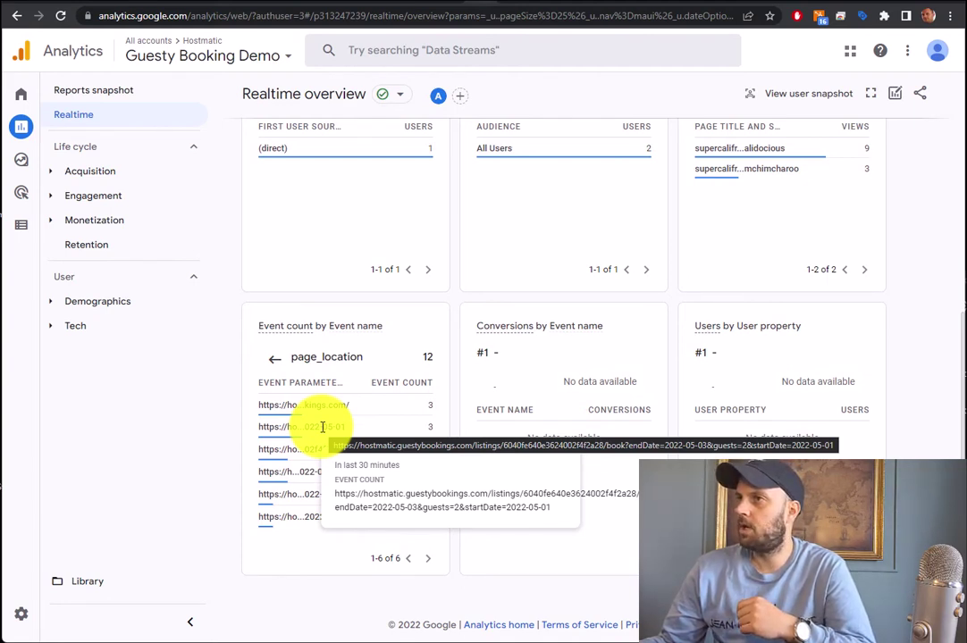
Go from the booking confirmation to the home page and open the Beautiful Penthouse Downtown listing
left_click(431, 8)
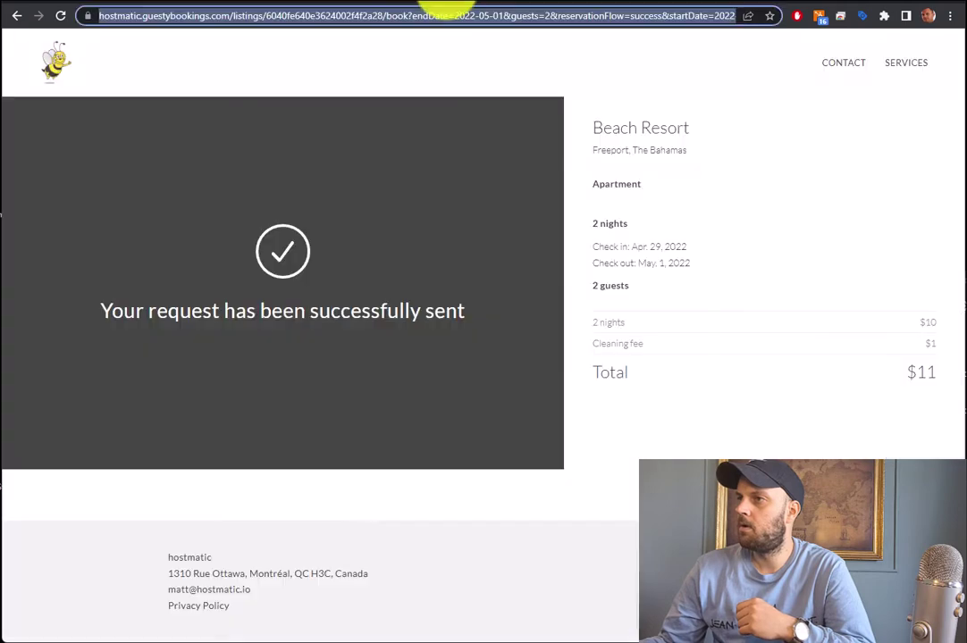
left_click(54, 61)
scroll(323, 437, "down", 10)
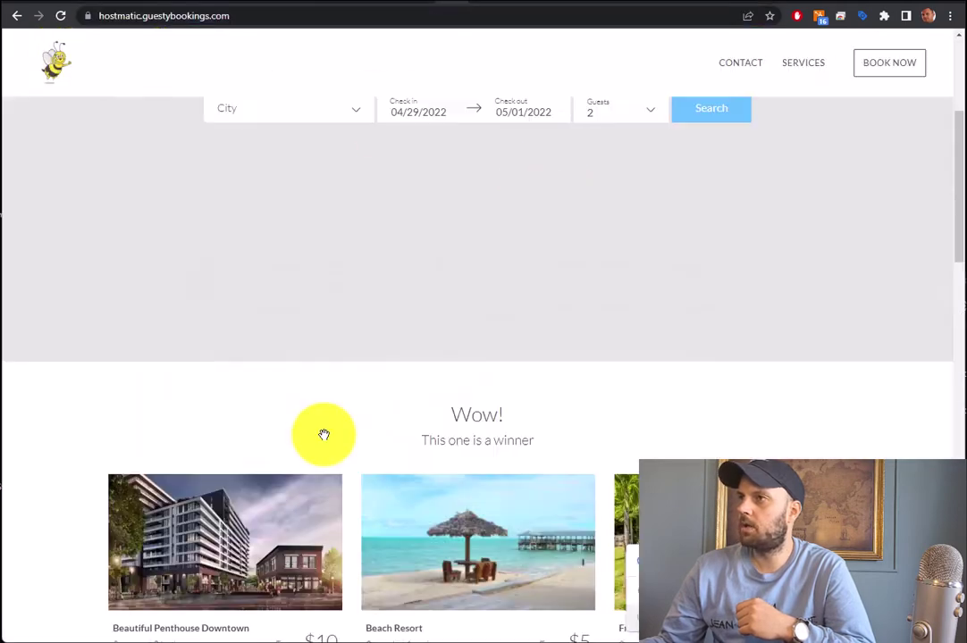
scroll(460, 596, "up", 15)
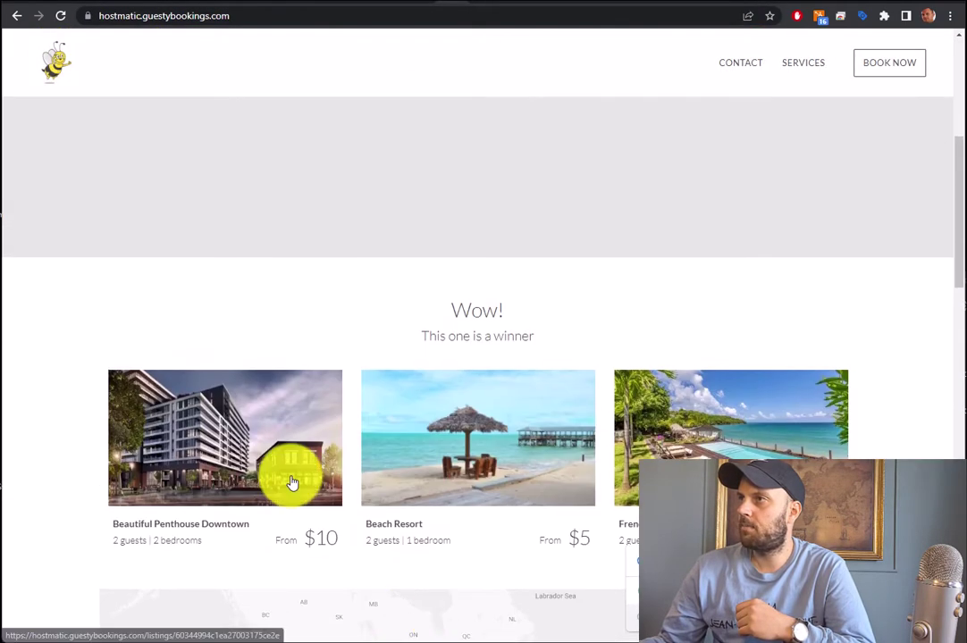
left_click(292, 483)
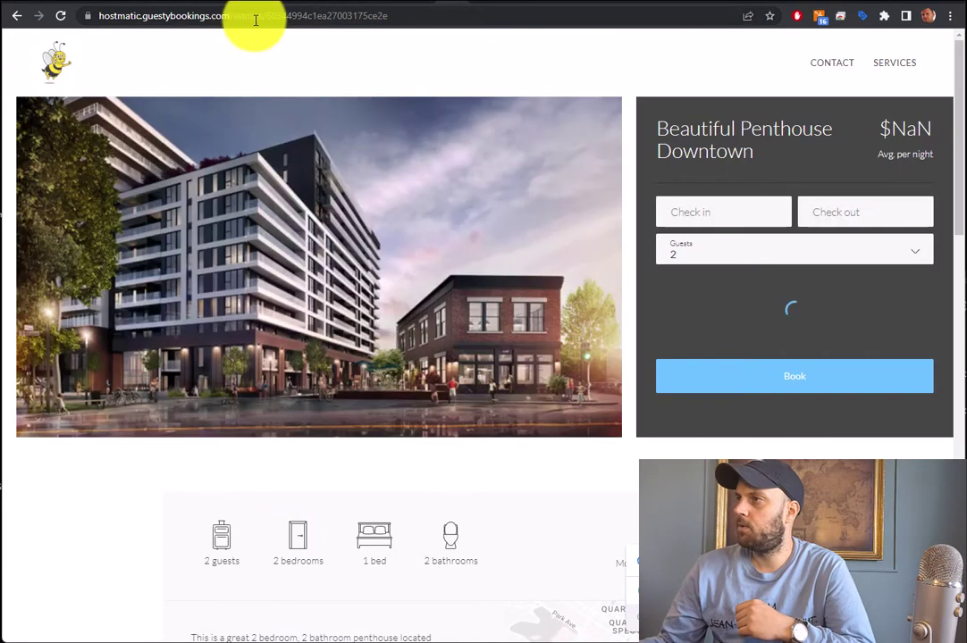
left_click(277, 12)
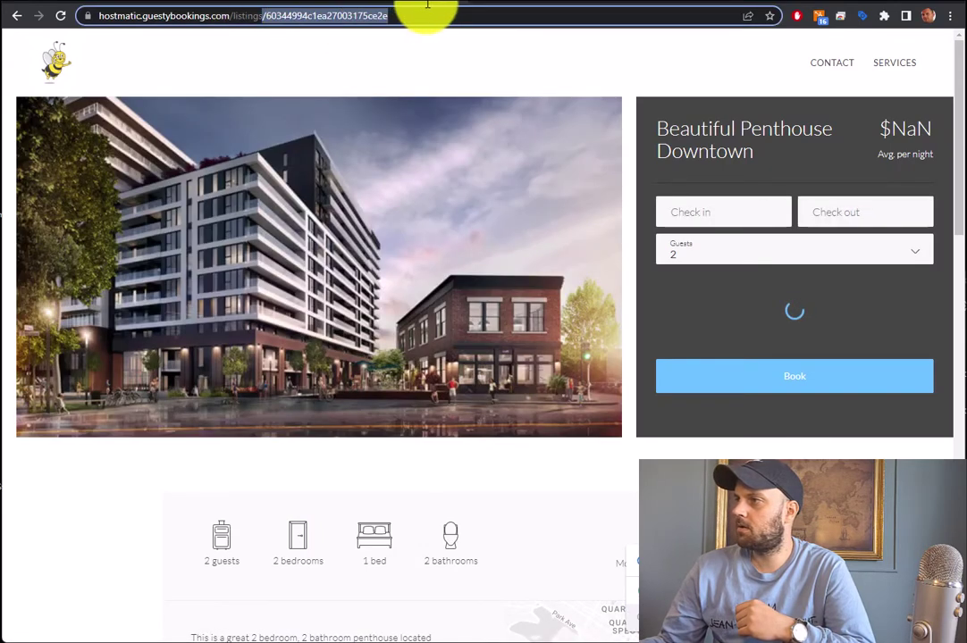
left_click(447, 54)
Choose May 9–11, 2022 as the stay, reach the booking form, then return to Analytics
left_click(701, 198)
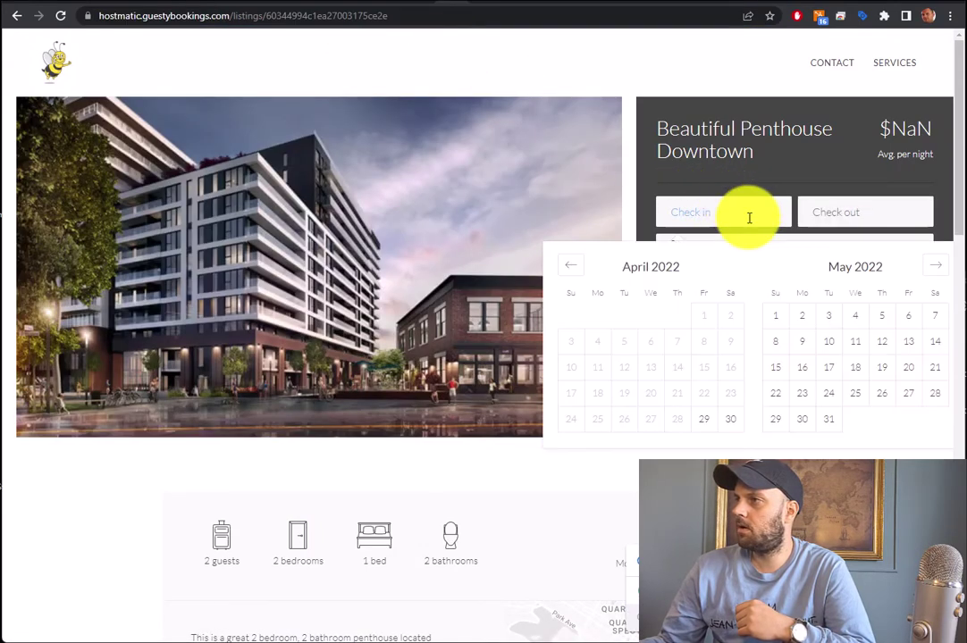
left_click(801, 341)
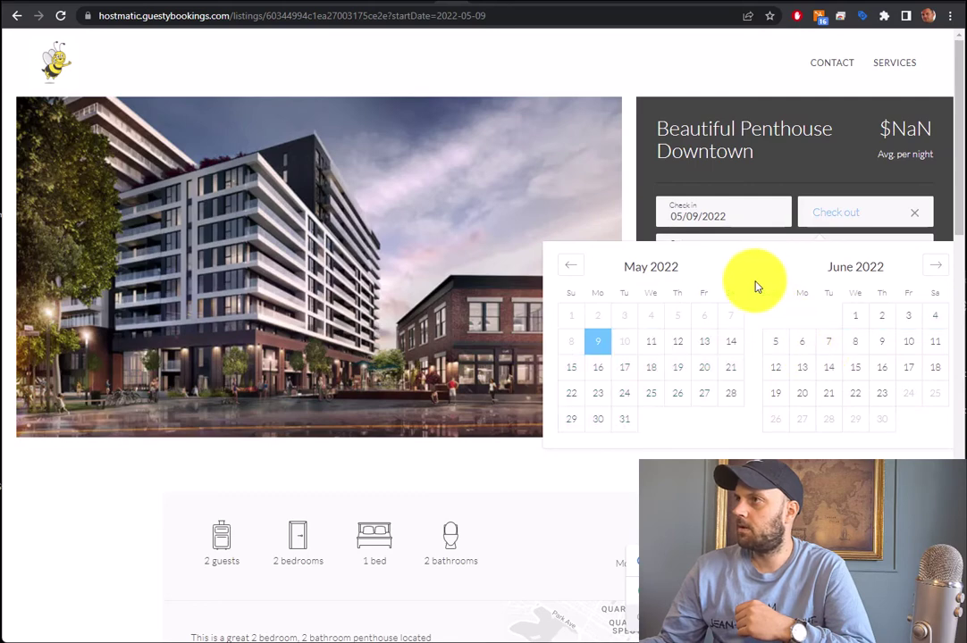
left_click(655, 344)
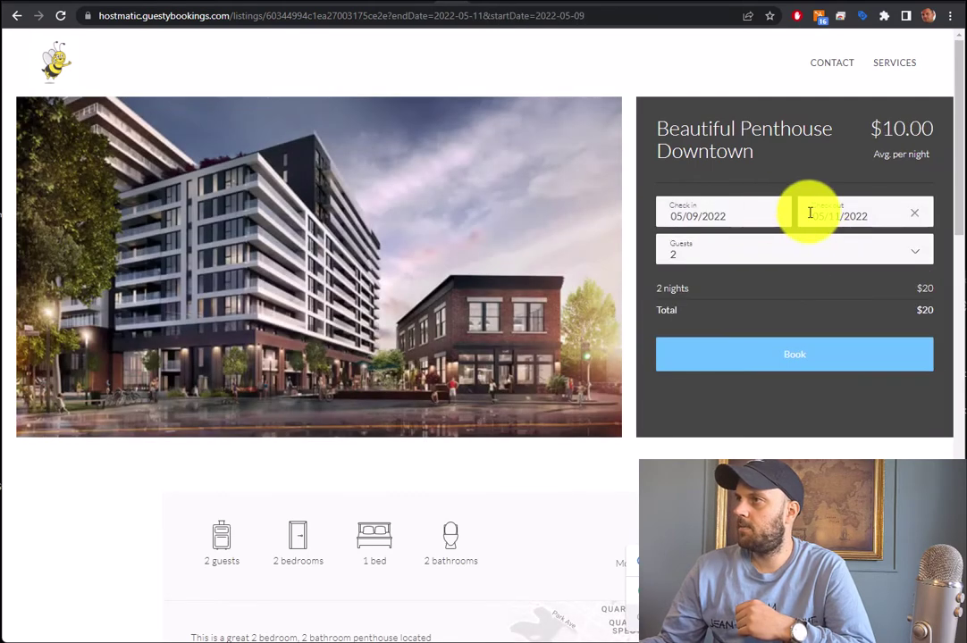
left_click_drag(375, 15, 603, 18)
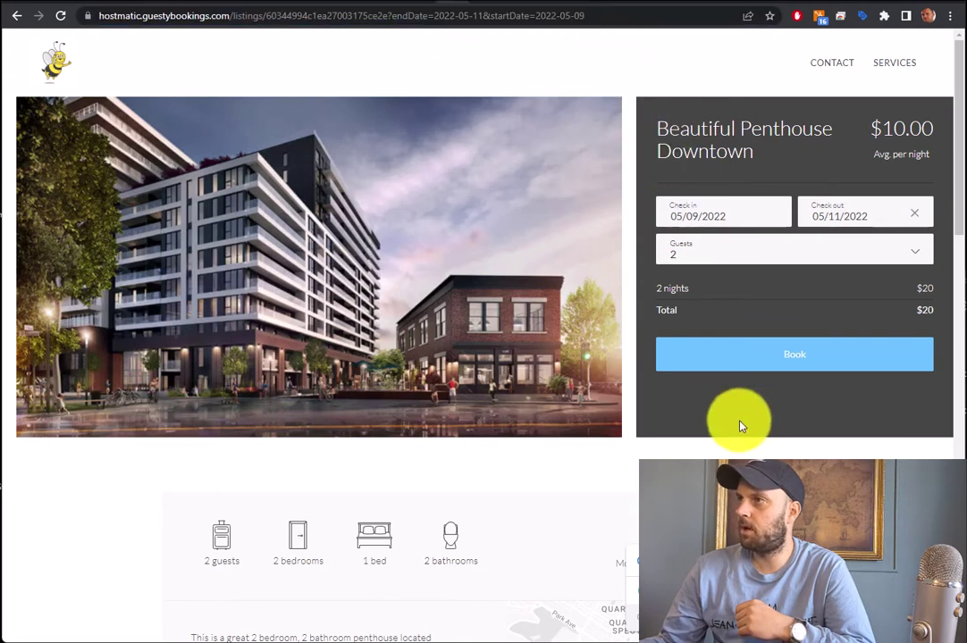
left_click(770, 358)
left_click_drag(390, 15, 698, 38)
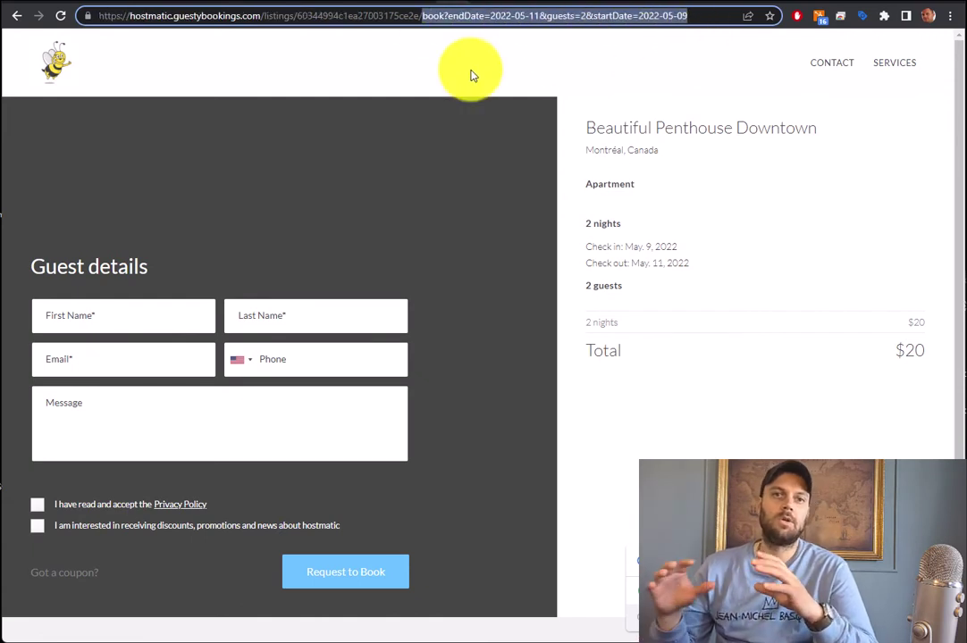
left_click(399, 59)
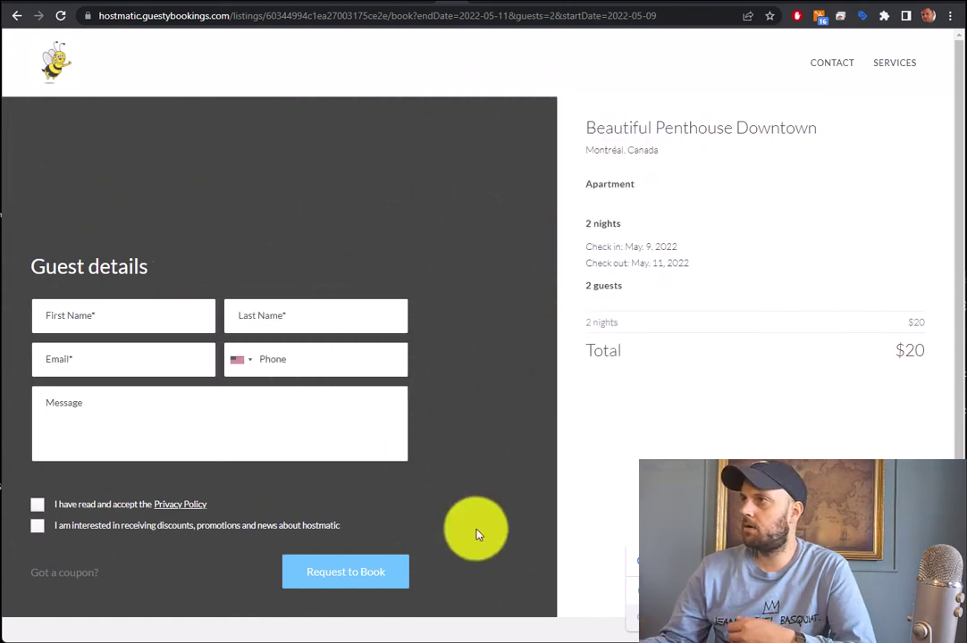
mouse_move(507, 640)
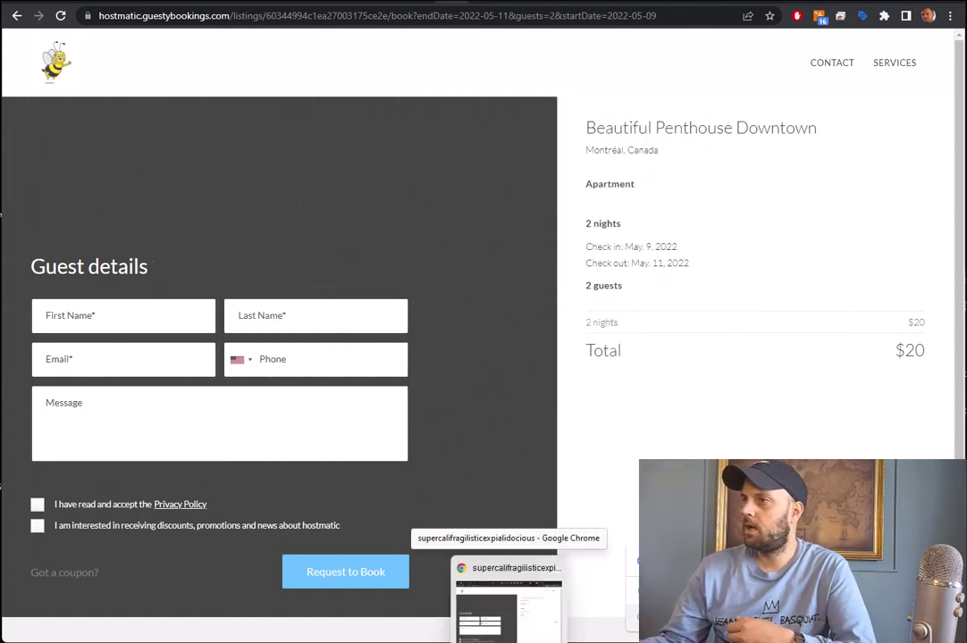
left_click(480, 3)
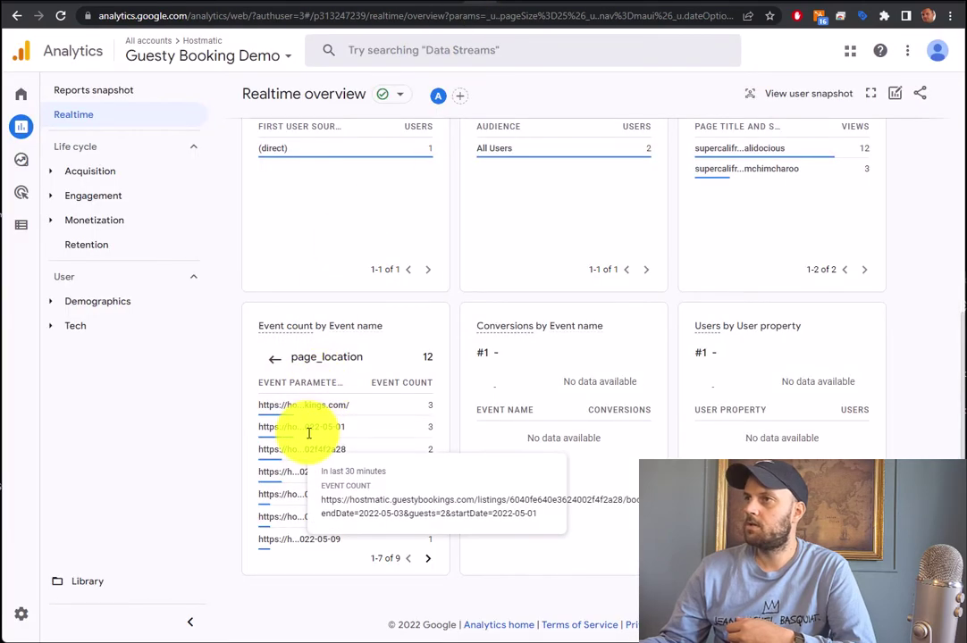
View the Events list (first_visit, page_view, scroll, session_start), then go back to the booking site
scroll(421, 347, "up", 5)
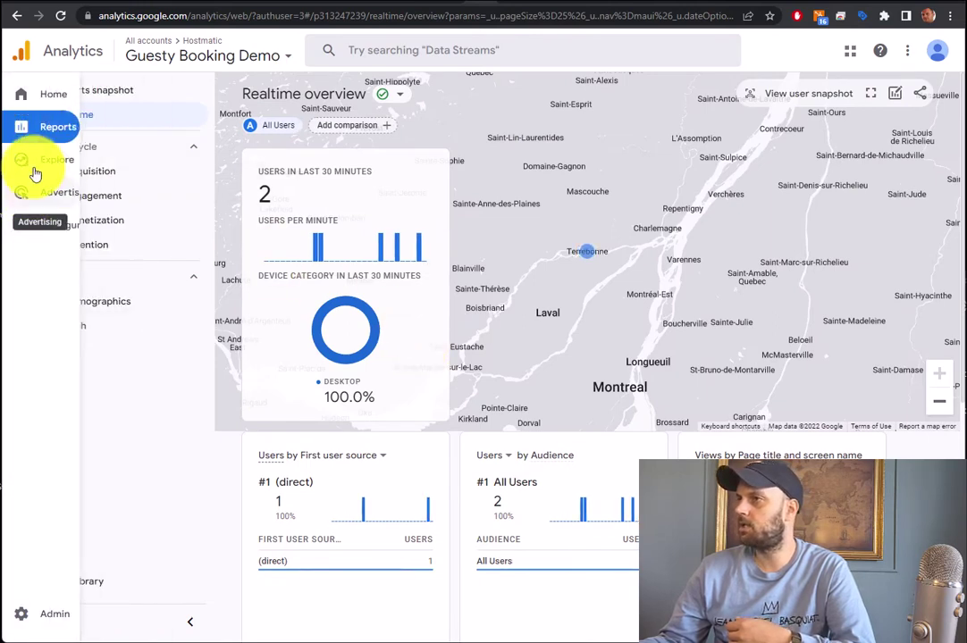
left_click(54, 225)
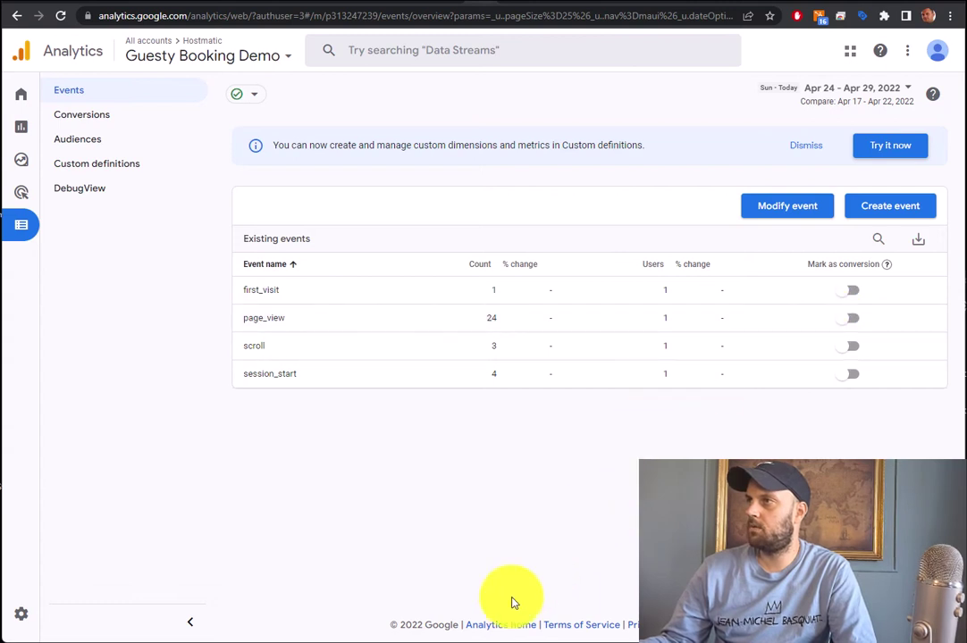
mouse_move(508, 639)
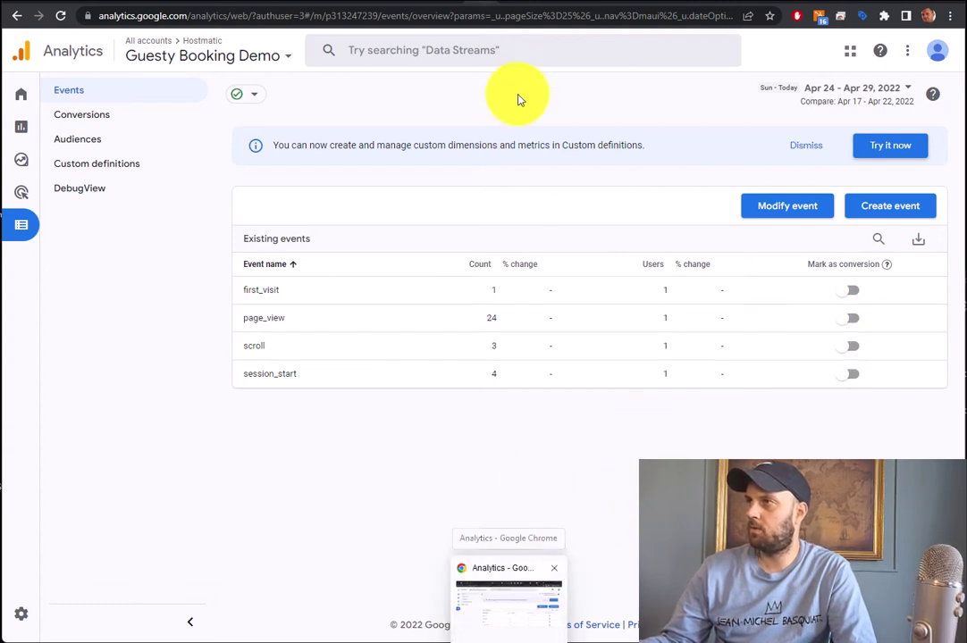
left_click(446, 1)
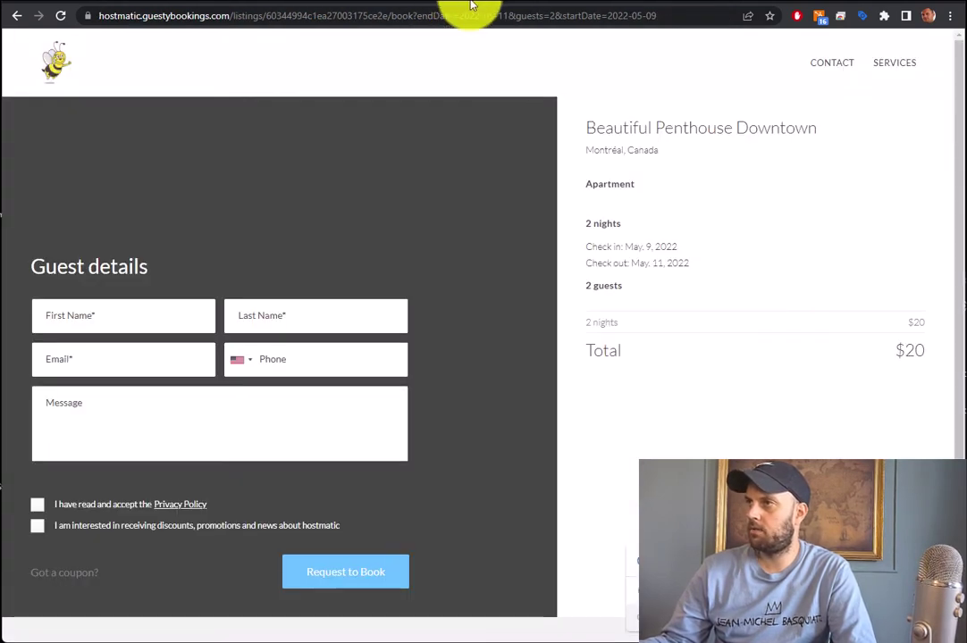
Copy reservationFlow=success from the saved success URL in Notepad and return to the Analytics events list
key("alt+Tab")
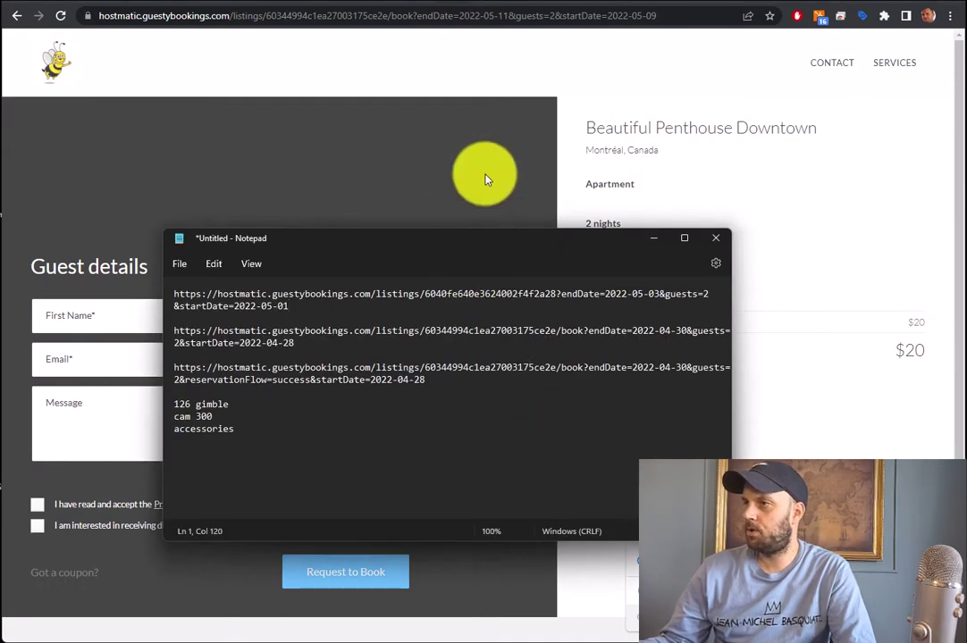
left_click(482, 176)
key("alt+Tab")
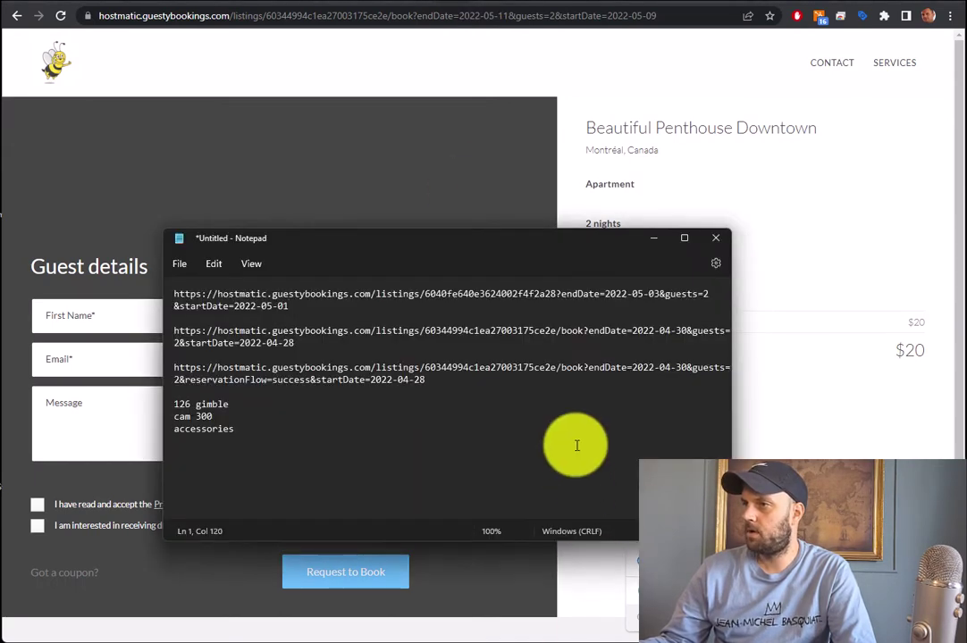
left_click(207, 379)
left_click_drag(207, 380, 304, 384)
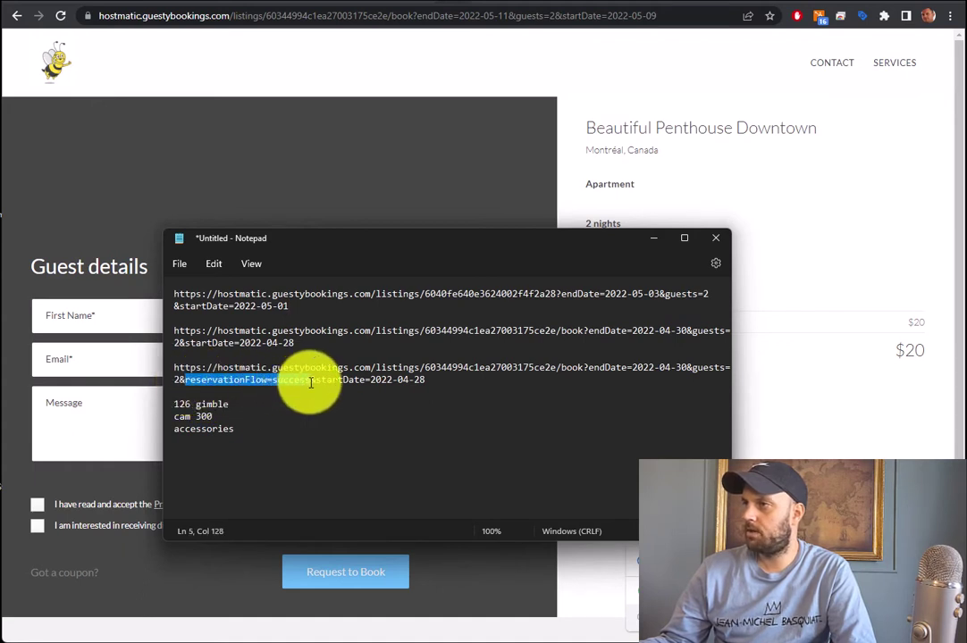
right_click(295, 384)
left_click(350, 450)
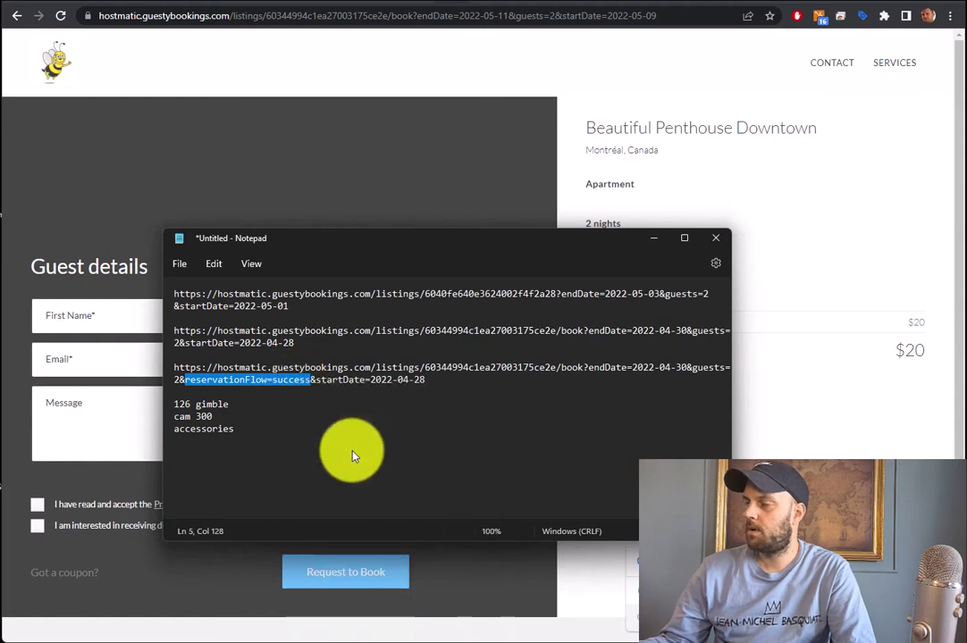
left_click(649, 243)
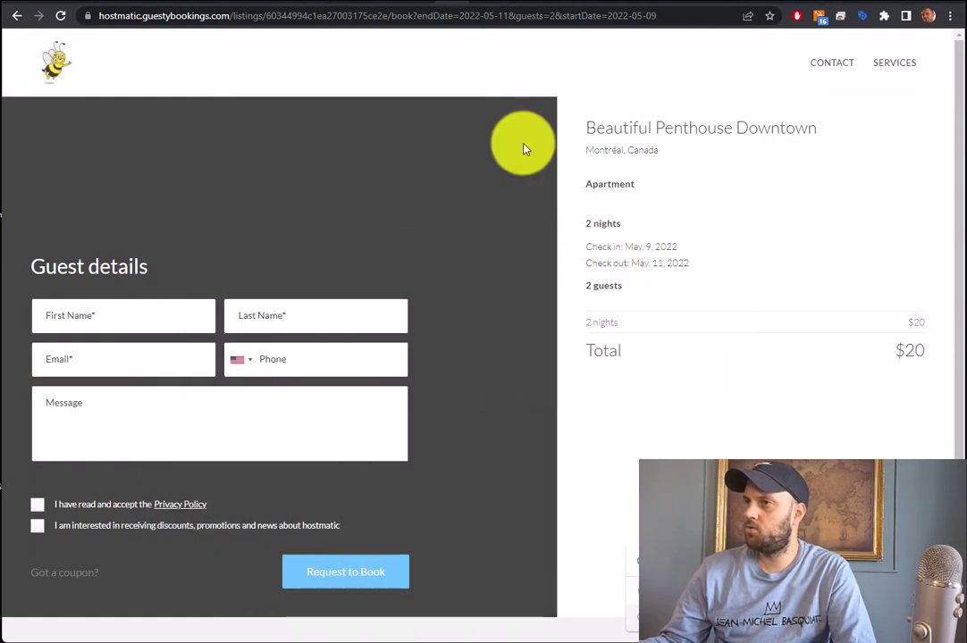
left_click(470, 3)
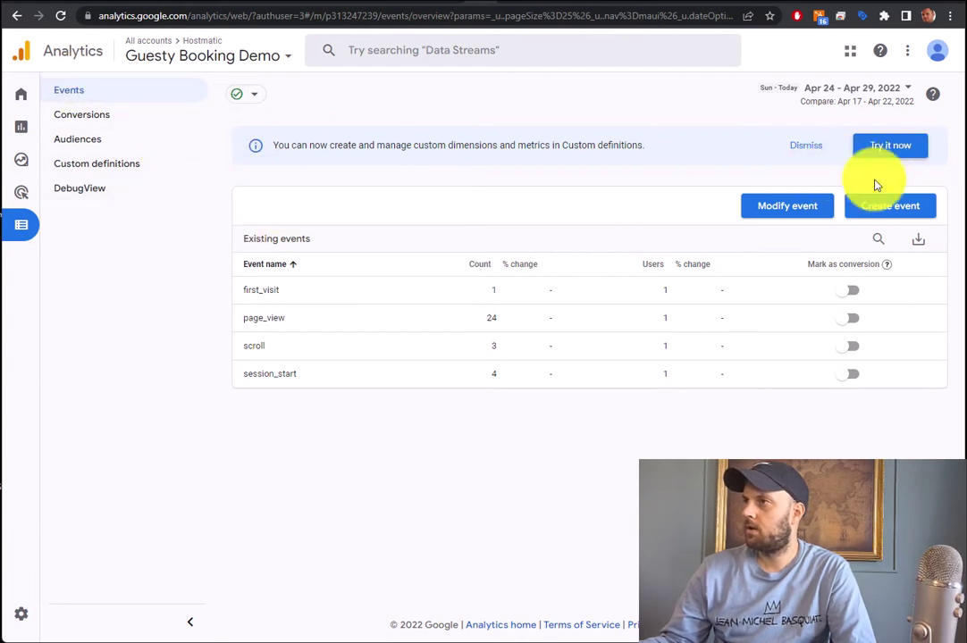
Start a new custom event named Booked
left_click(892, 207)
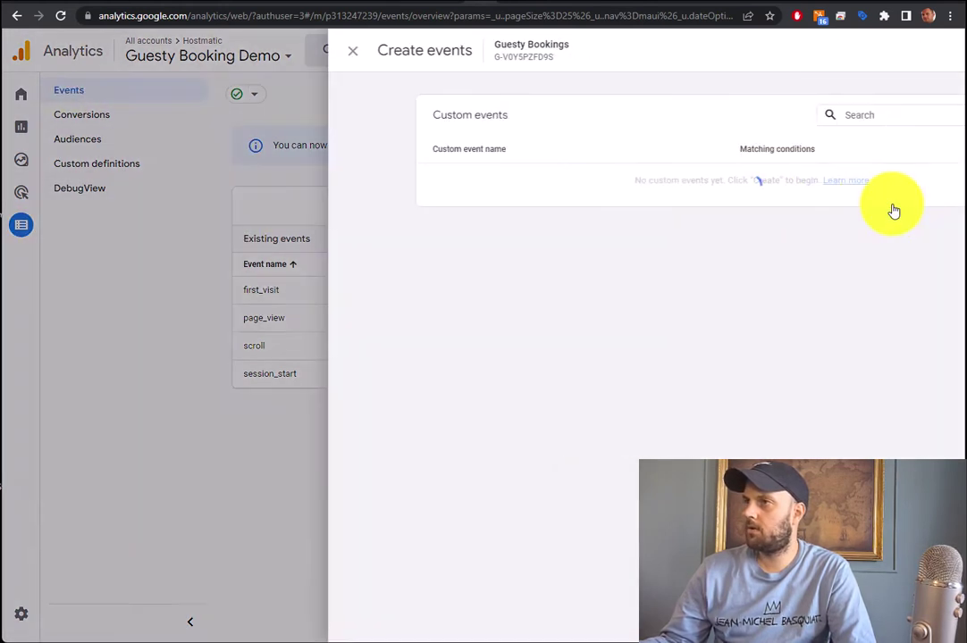
left_click(836, 122)
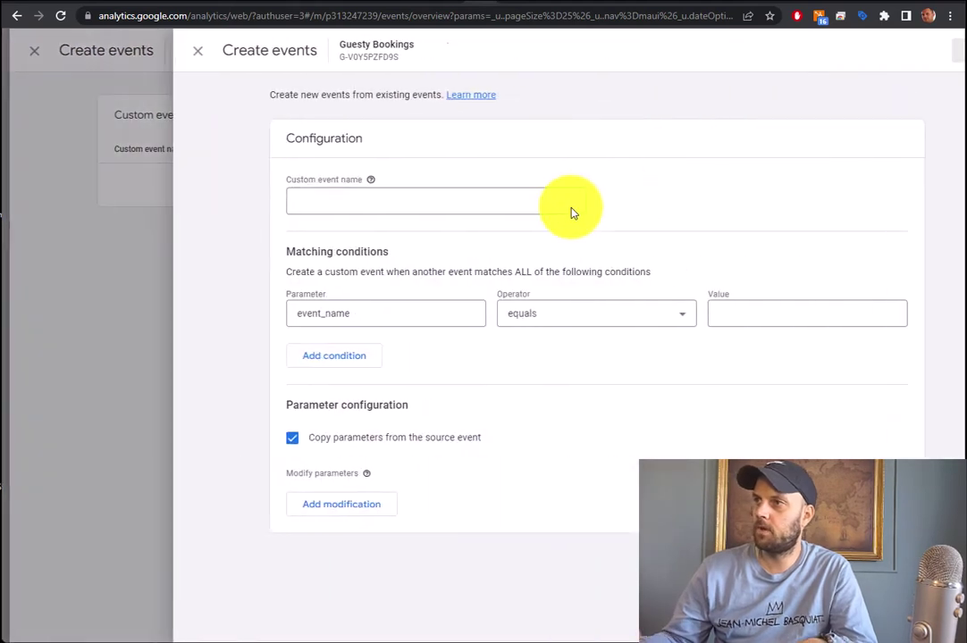
left_click(325, 200)
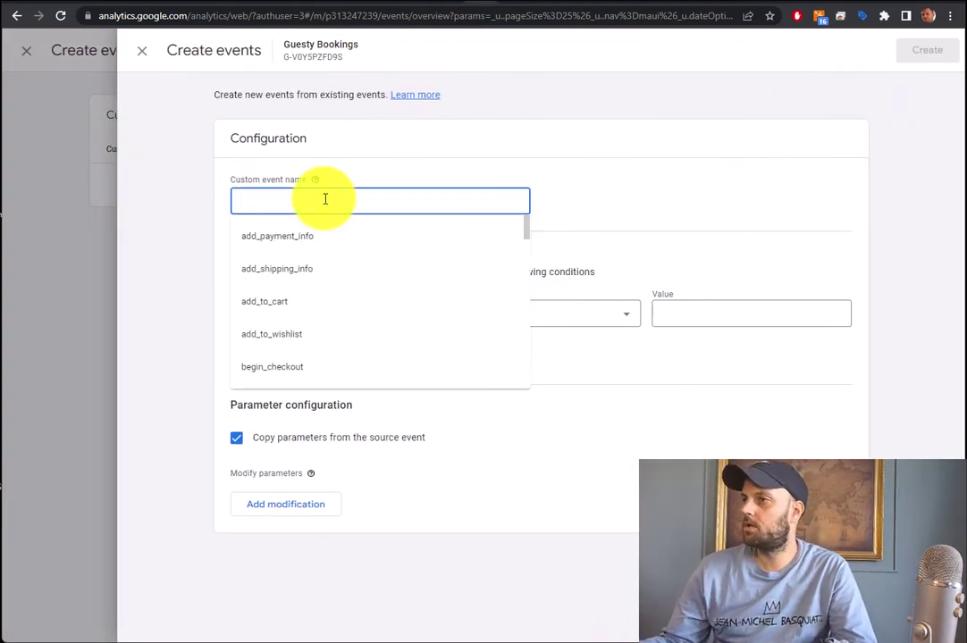
type("Booked")
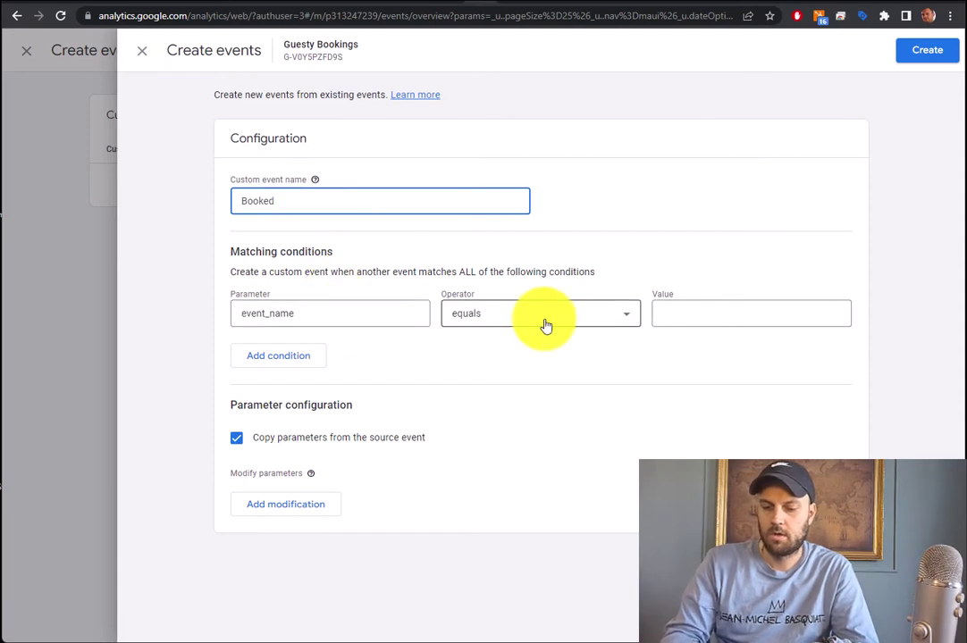
Set the first condition's value to page_view and add a second page_location condition
left_click(704, 318)
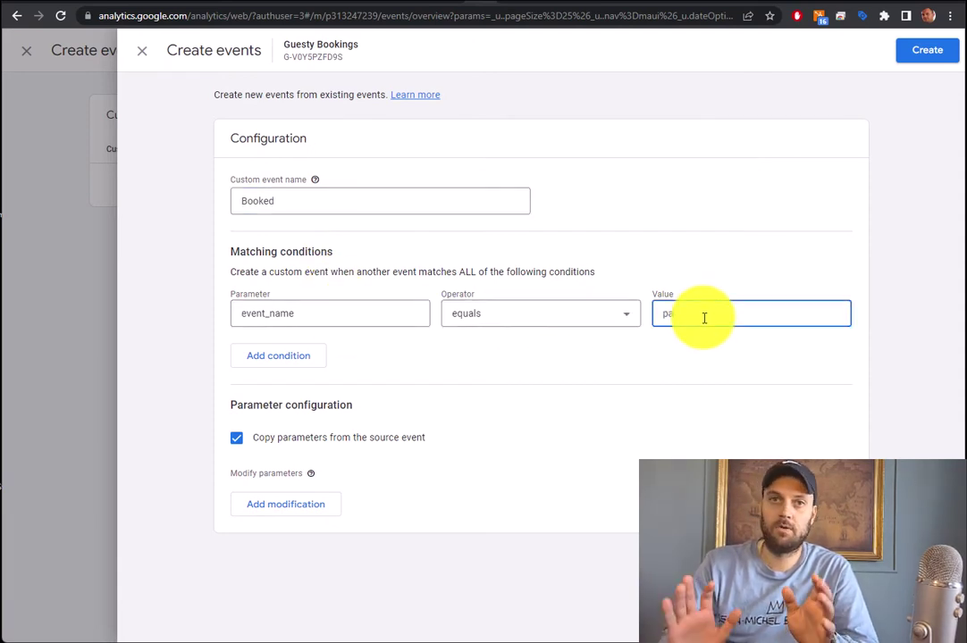
type("page_v")
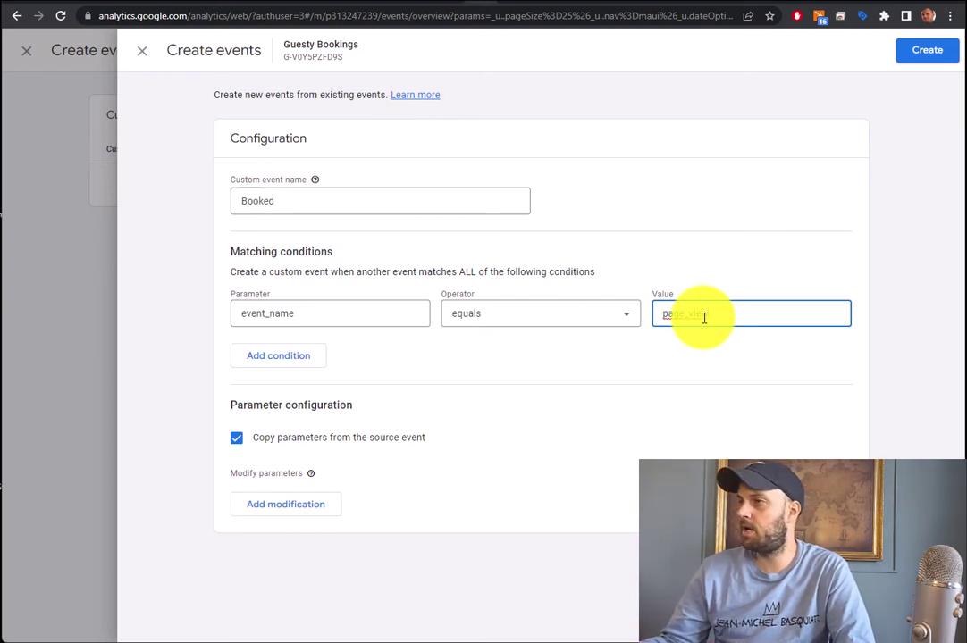
type("iew")
left_click(320, 357)
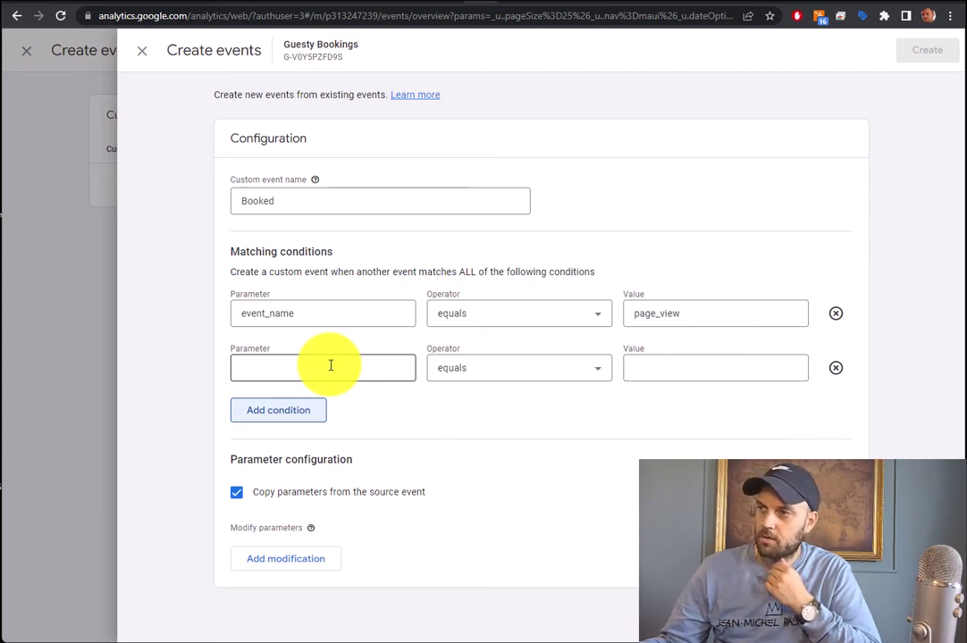
left_click(331, 366)
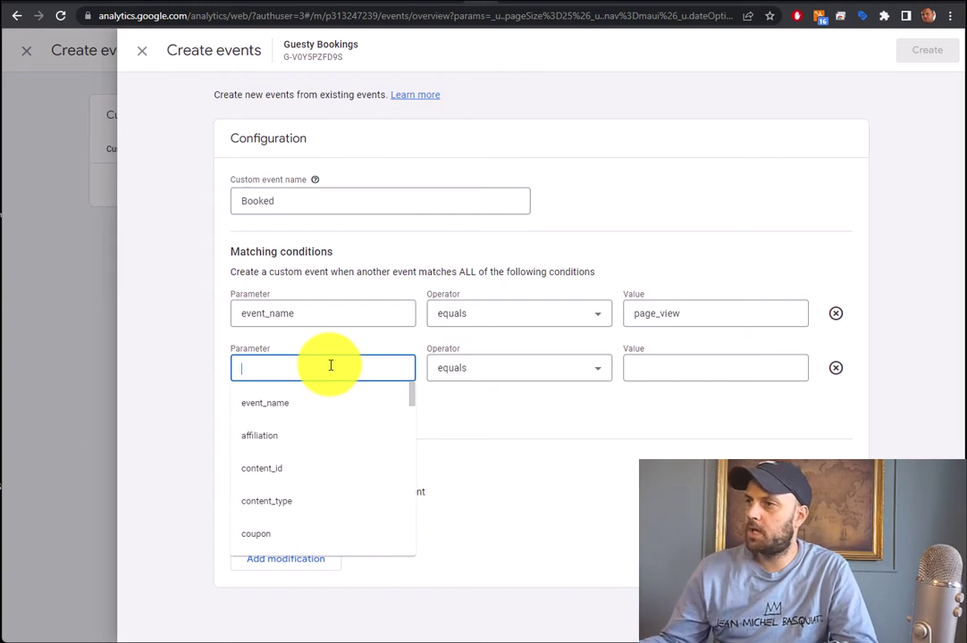
type("page")
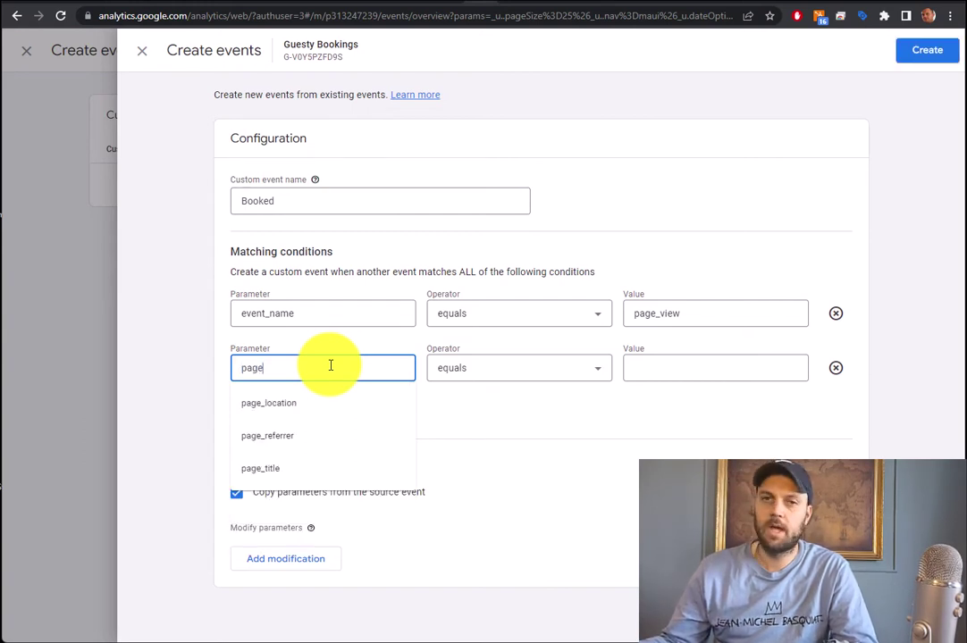
left_click(294, 402)
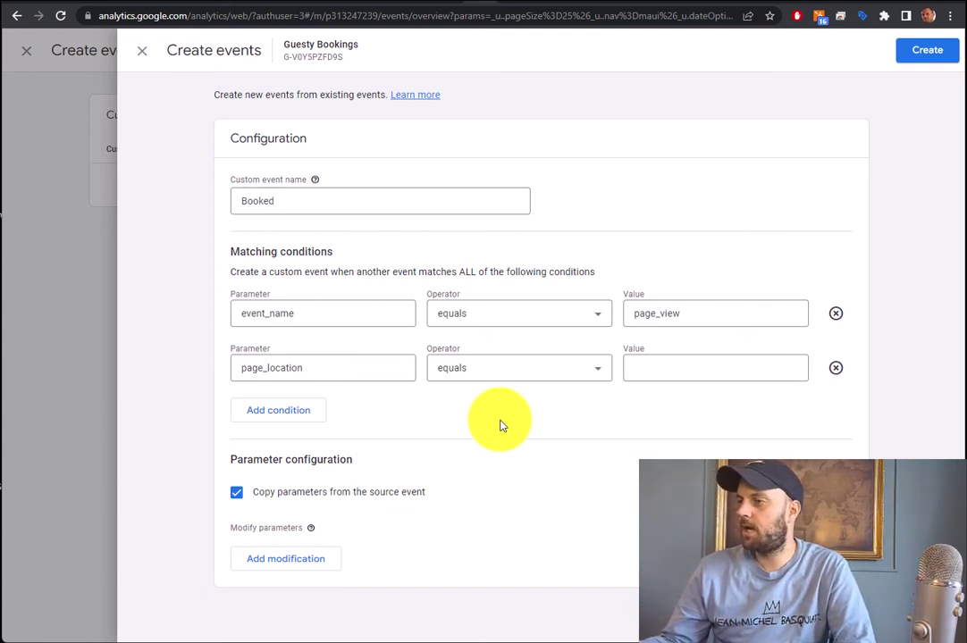
left_click(505, 376)
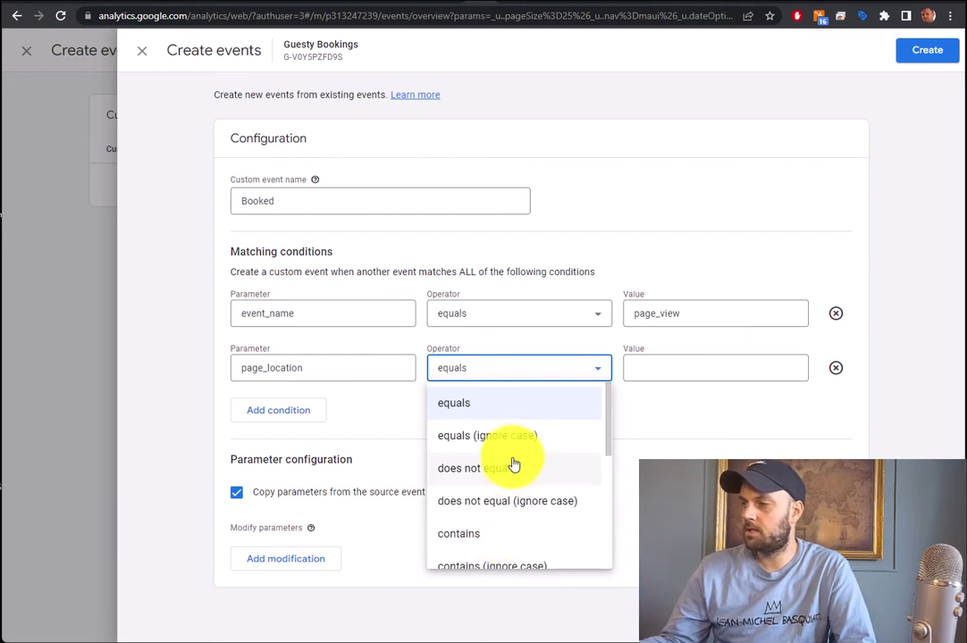
Make the page_location condition contains reservationFlow=success and create the Booked event
scroll(537, 469, "down", 1)
scroll(540, 471, "down", 4)
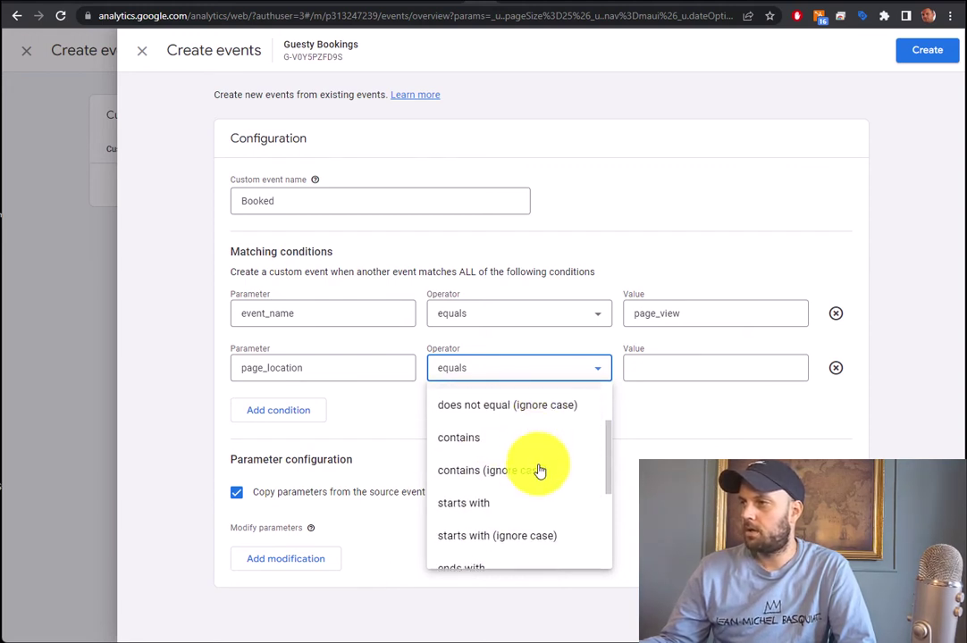
scroll(540, 471, "up", 3)
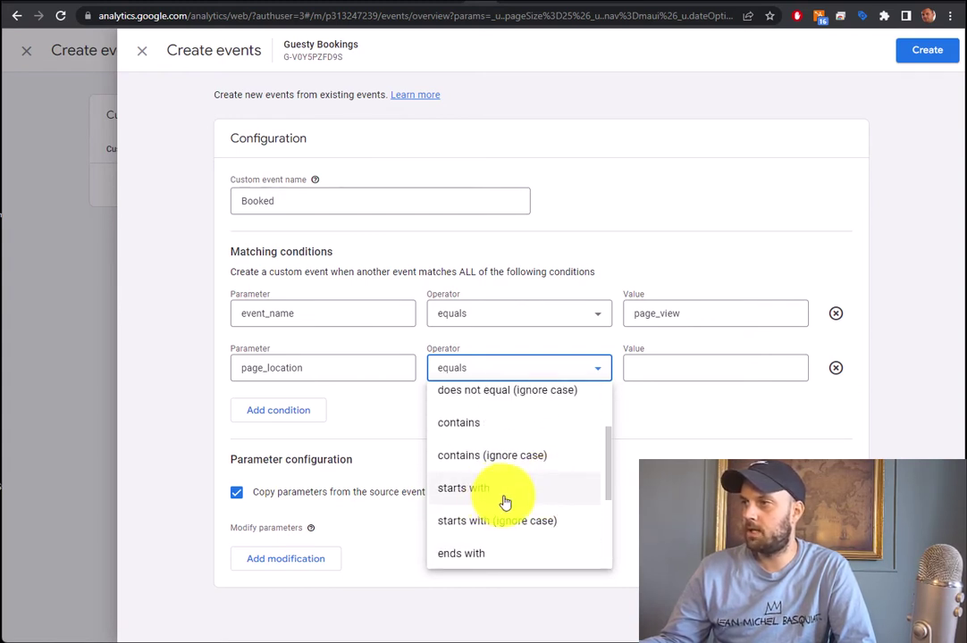
left_click(501, 436)
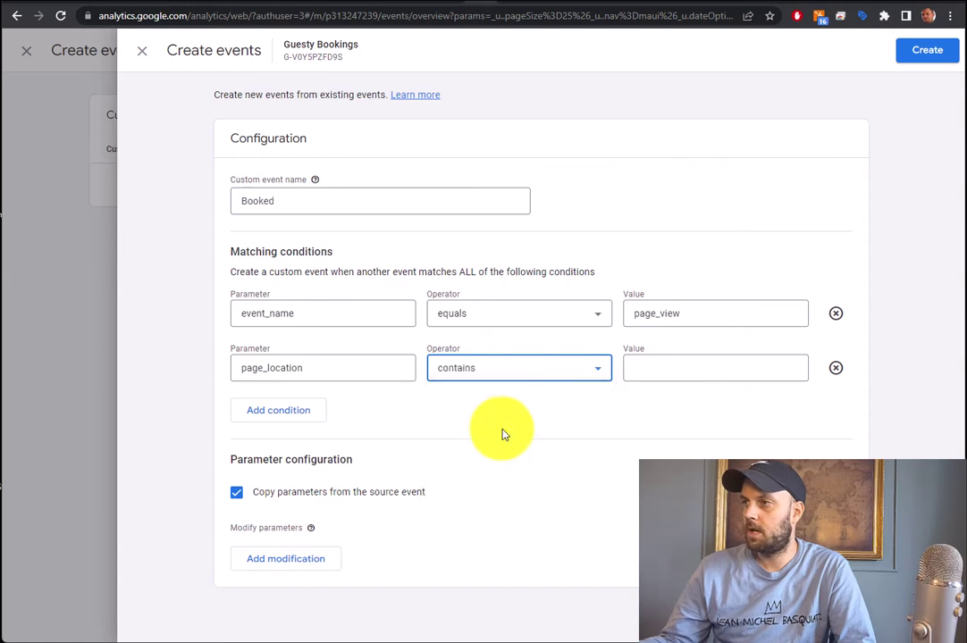
left_click(518, 368)
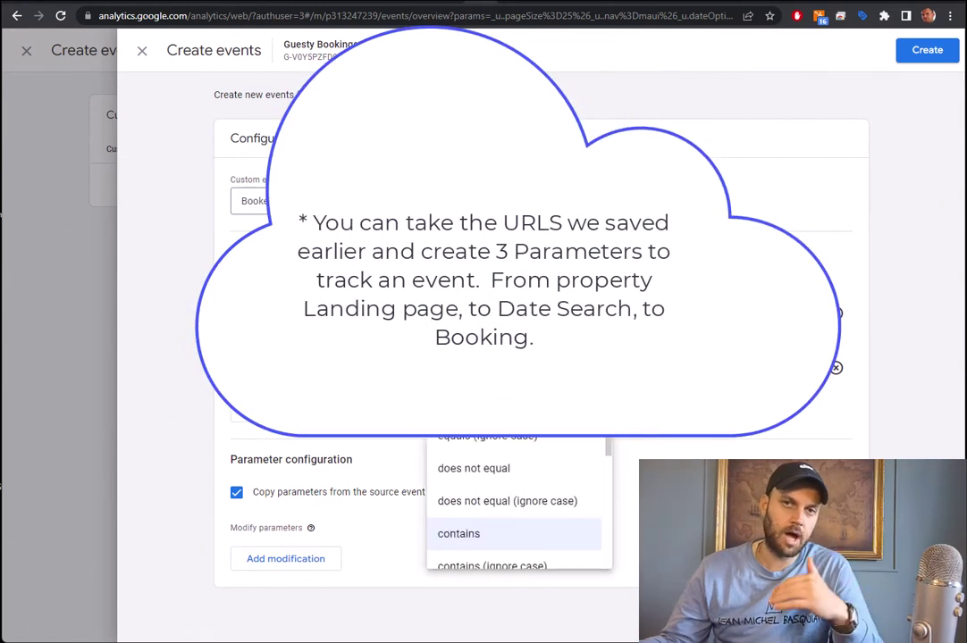
left_click(683, 432)
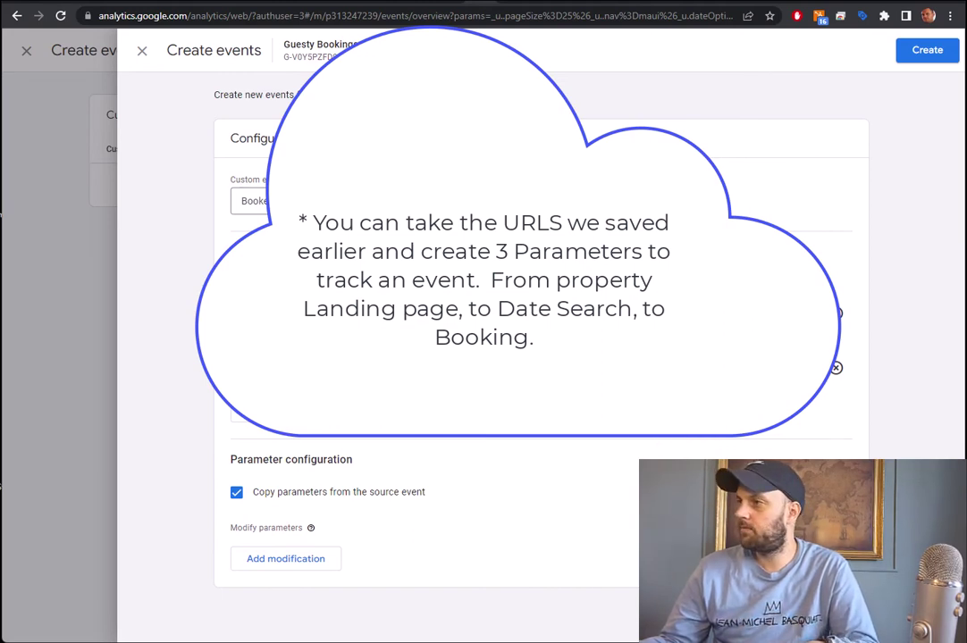
left_click(671, 362)
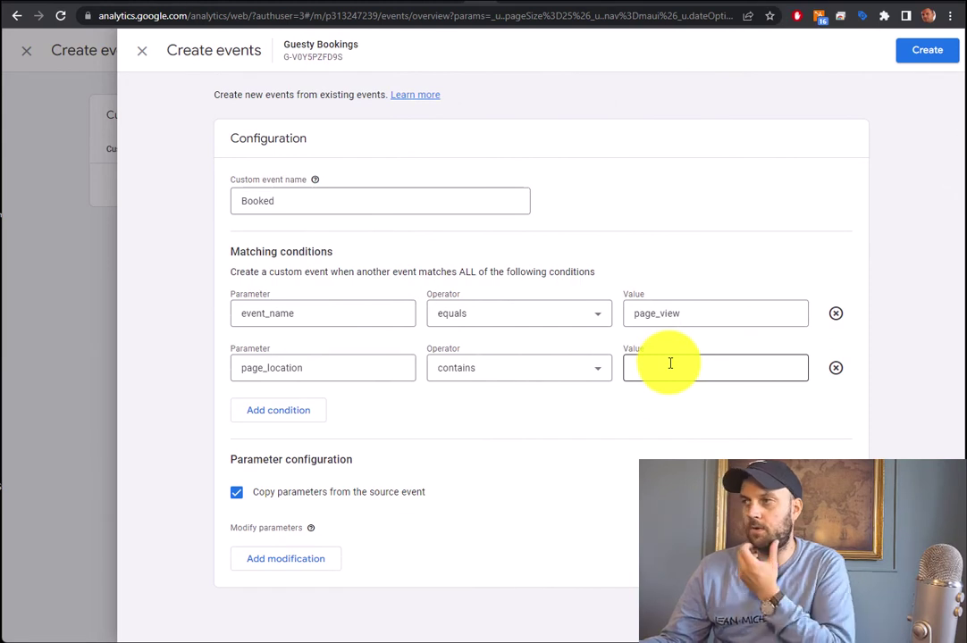
type("reservationFlow=success")
left_click(697, 417)
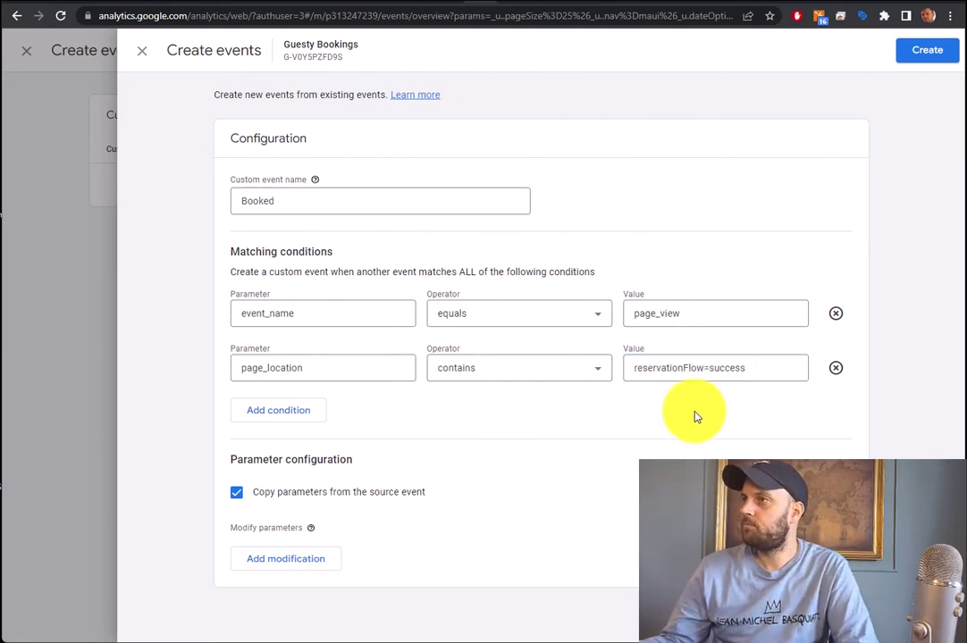
left_click(926, 52)
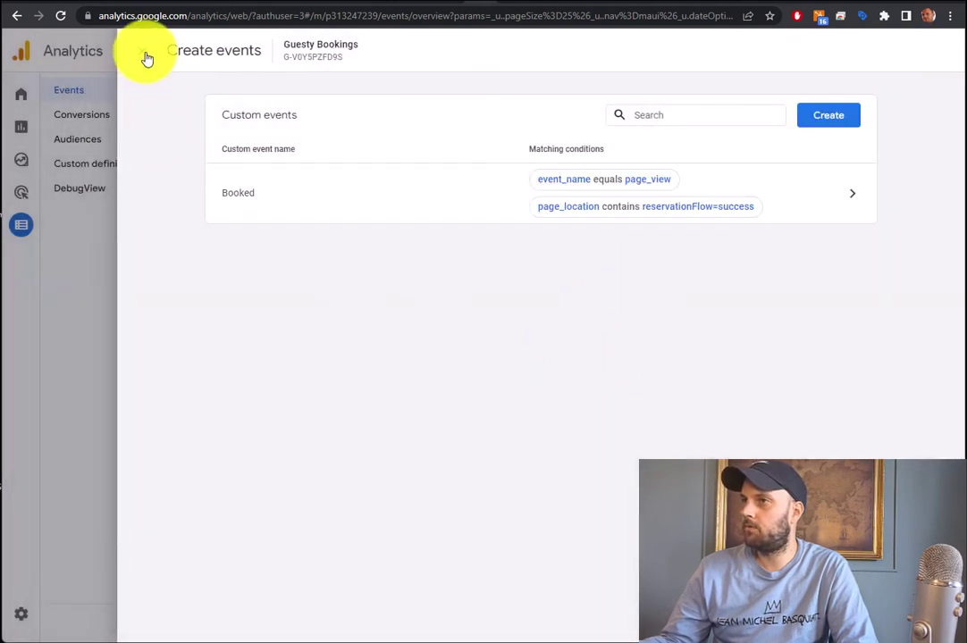
Add Booked as a new conversion event under Conversions and save it
left_click(142, 52)
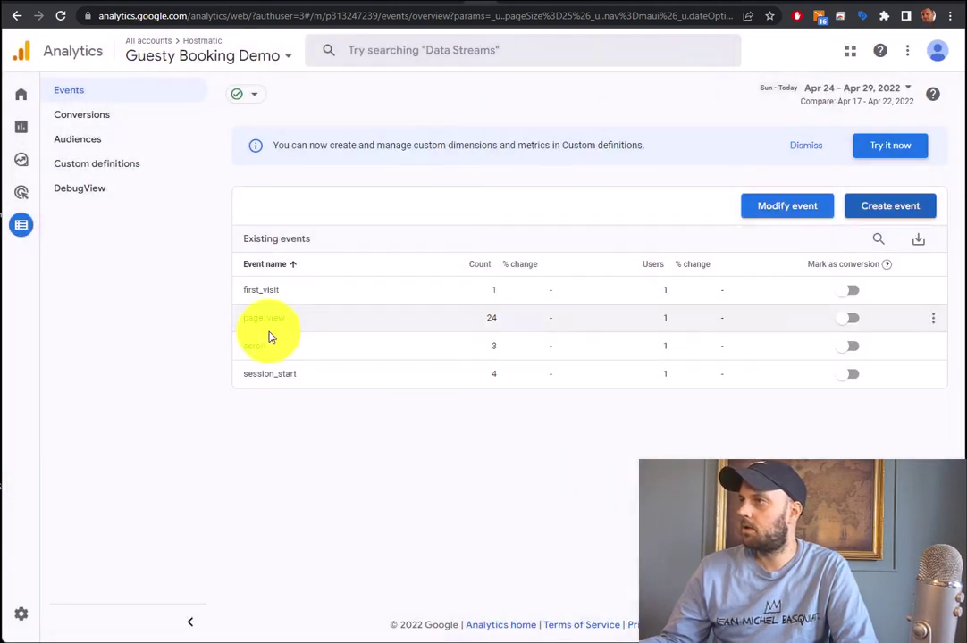
left_click(100, 126)
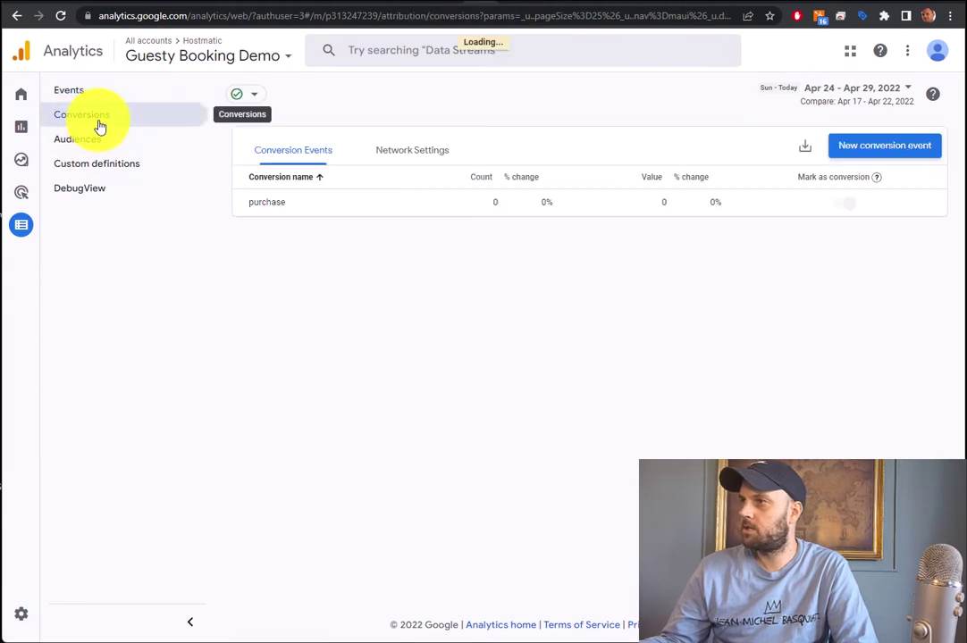
left_click(885, 149)
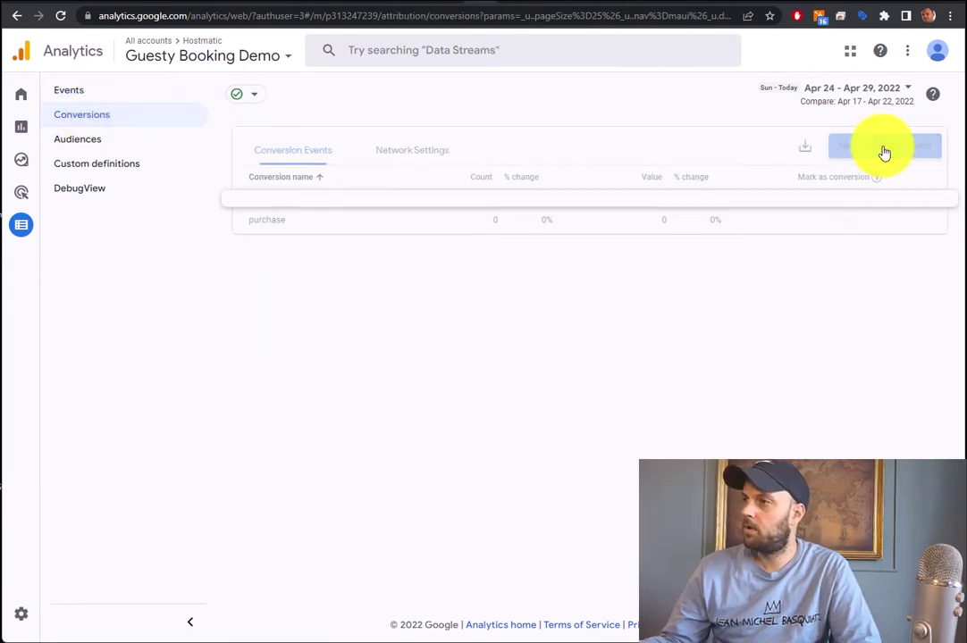
type("Boo")
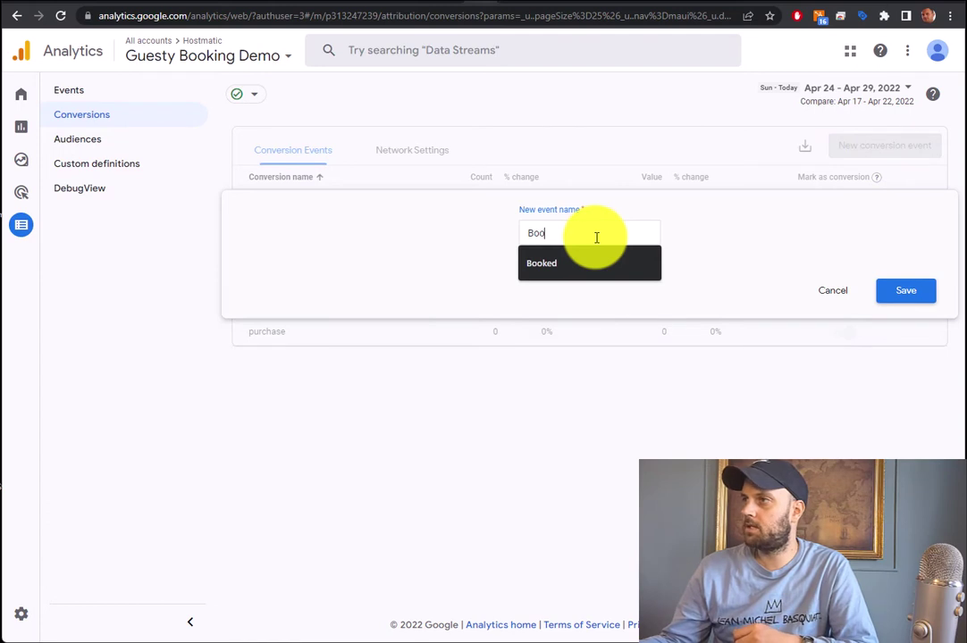
type("ked")
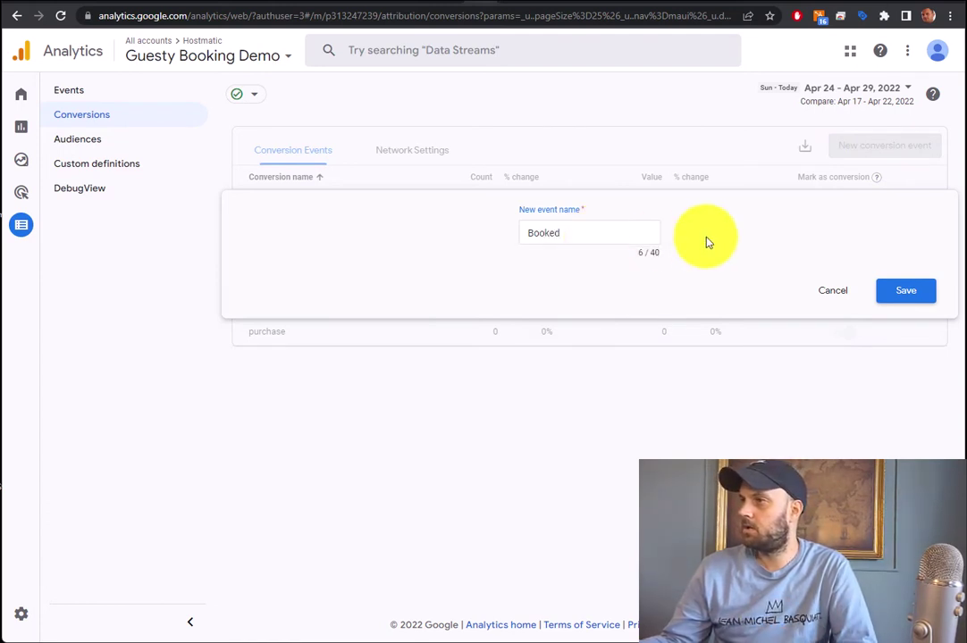
left_click(903, 295)
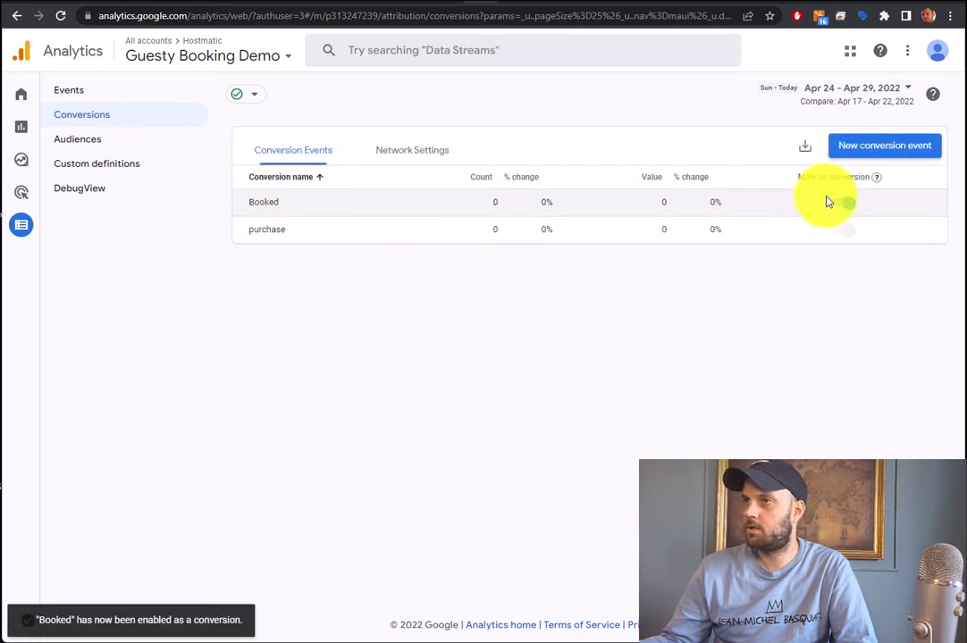
Open Reports and go to the Realtime overview, scrolling through its cards
mouse_move(28, 108)
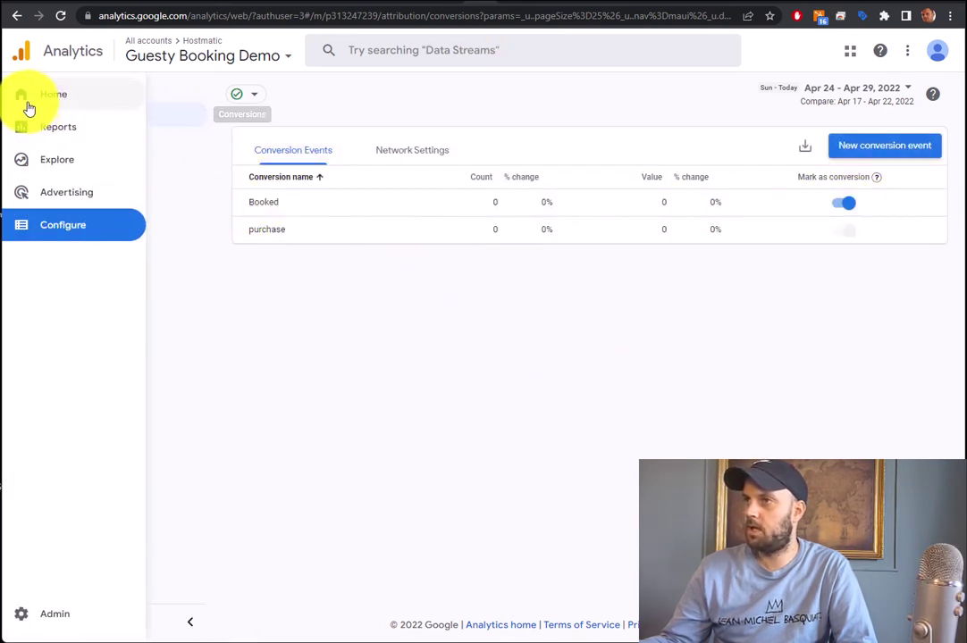
left_click(57, 129)
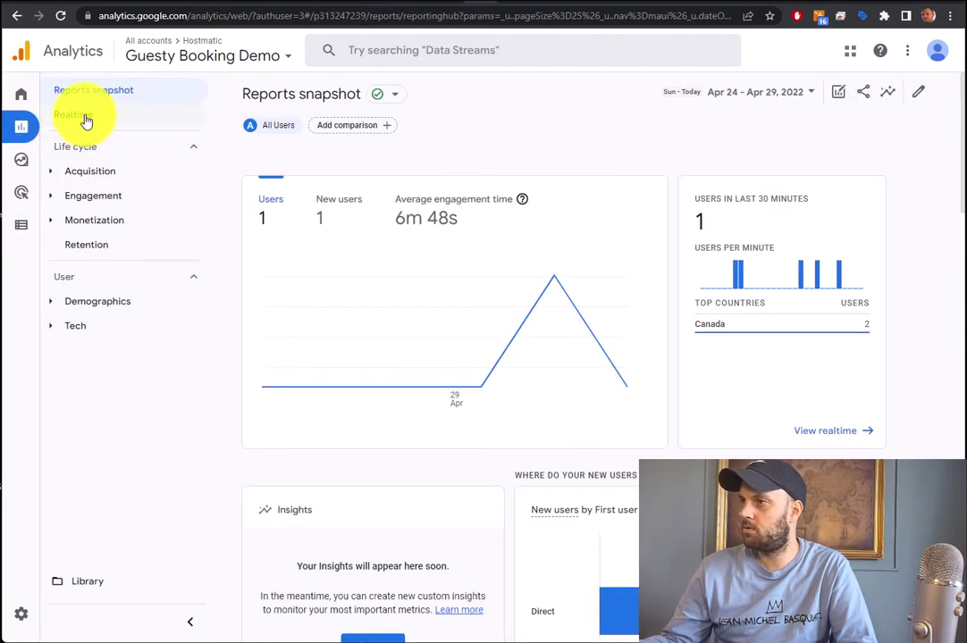
left_click(85, 119)
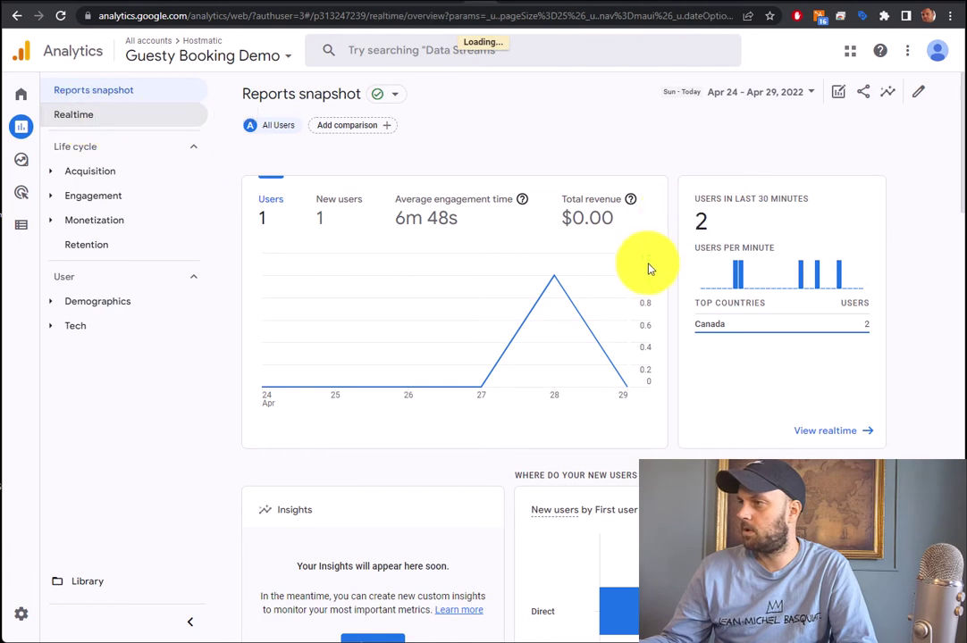
scroll(681, 381, "down", 10)
scroll(681, 382, "up", 3)
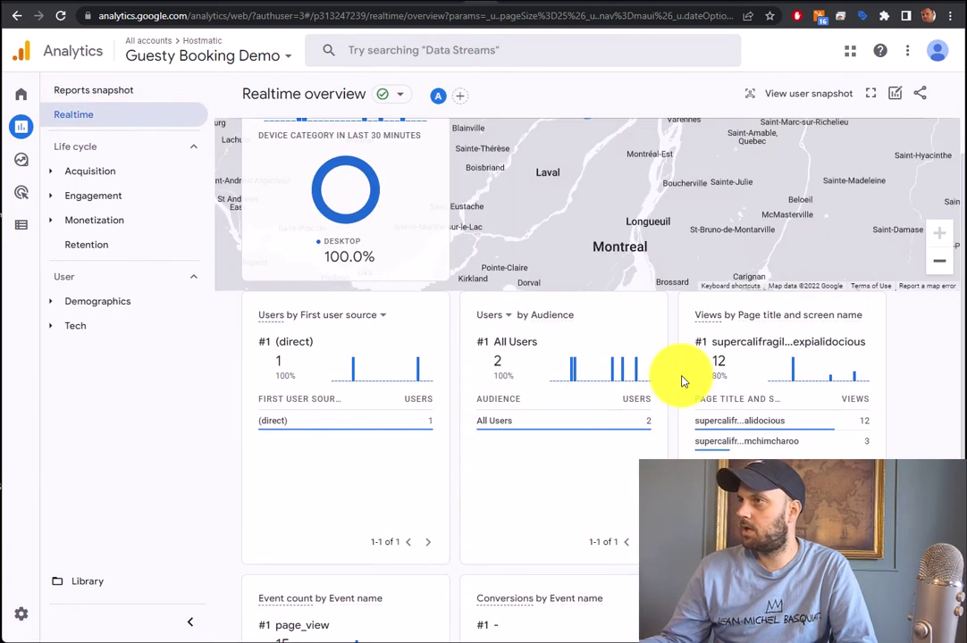
scroll(682, 381, "up", 1)
scroll(682, 381, "down", 2)
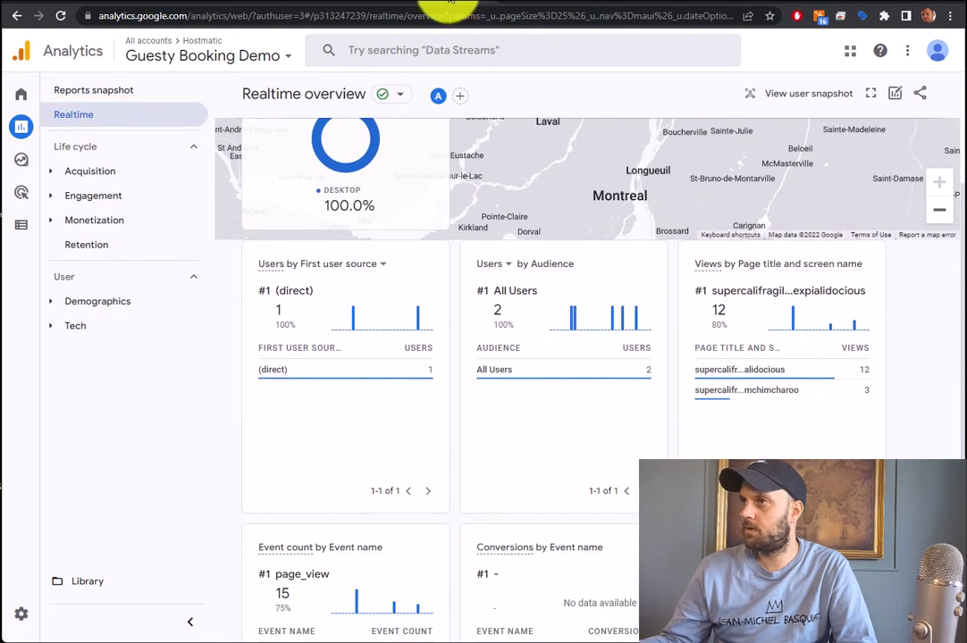
left_click(451, 3)
Send a test booking request for Beautiful Penthouse Downtown, then return to Analytics Realtime
left_click(60, 16)
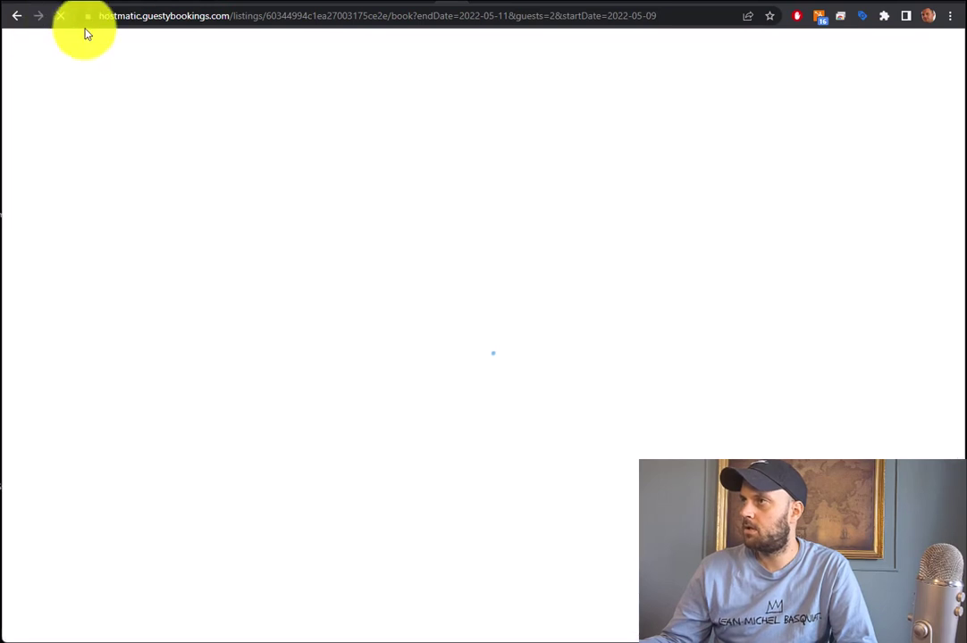
left_click_drag(234, 15, 837, 17)
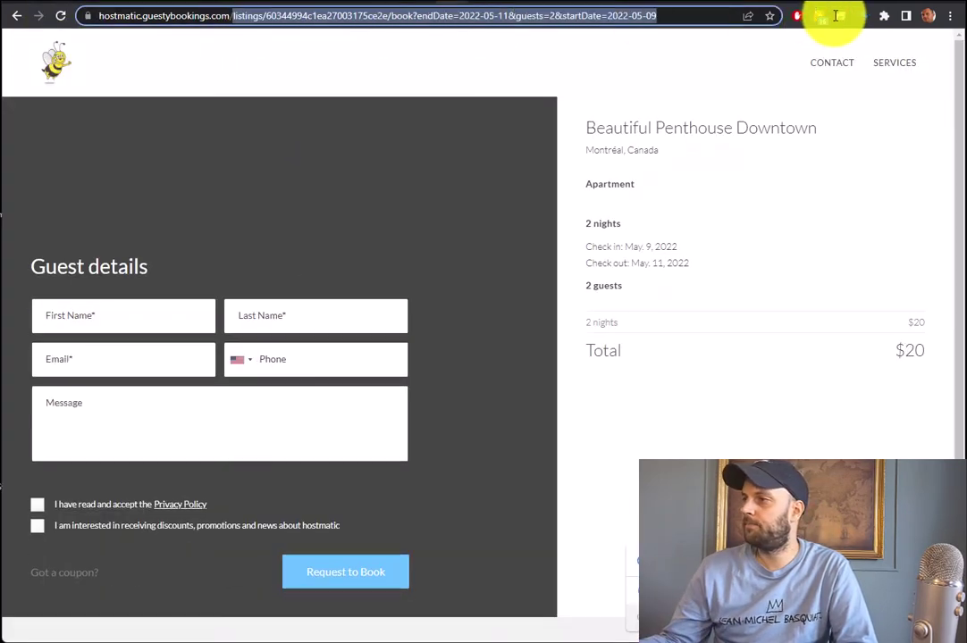
key("BackSpace")
key("Return")
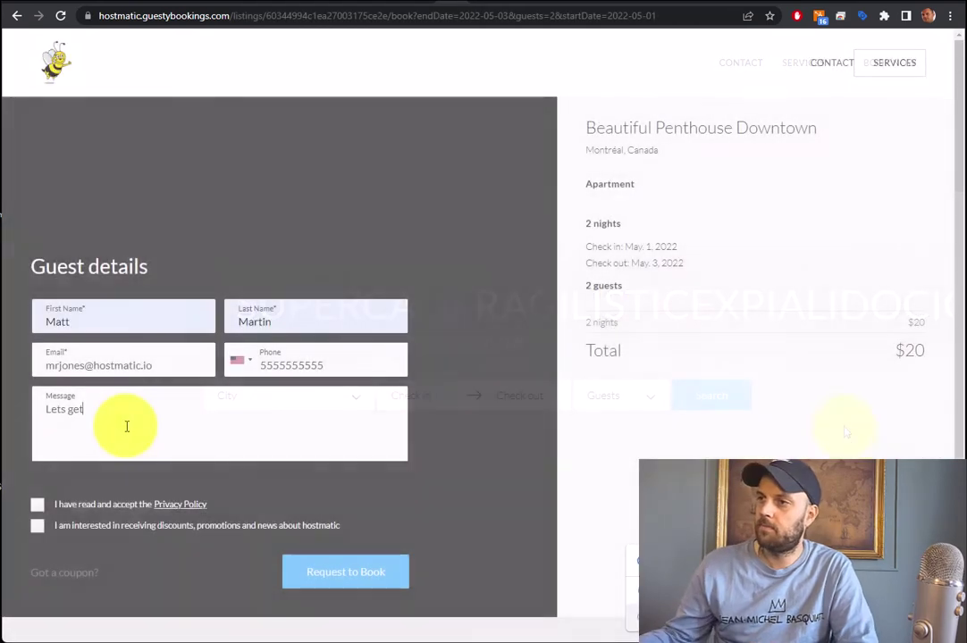
type("get going!")
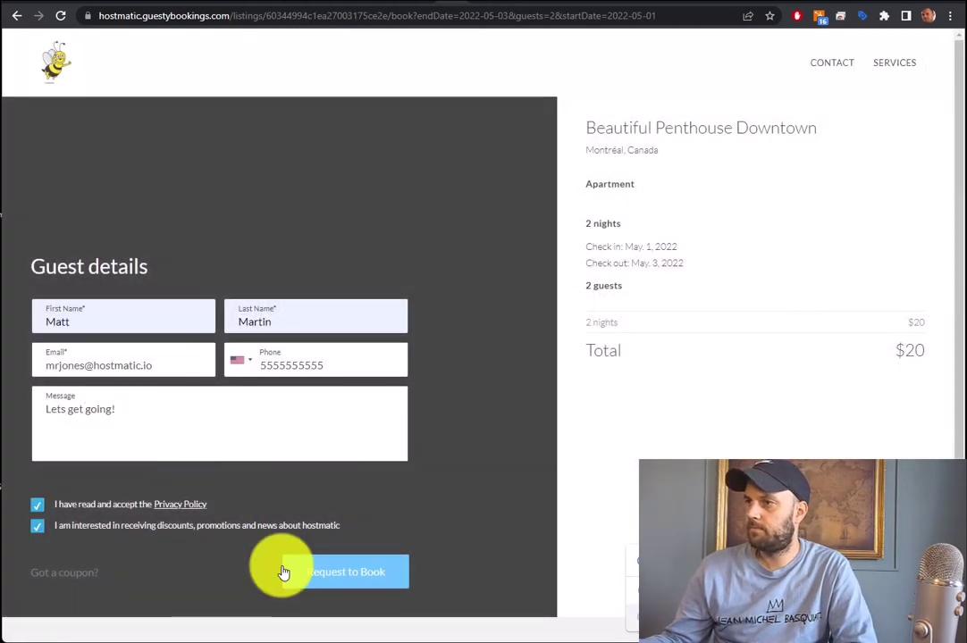
left_click(362, 579)
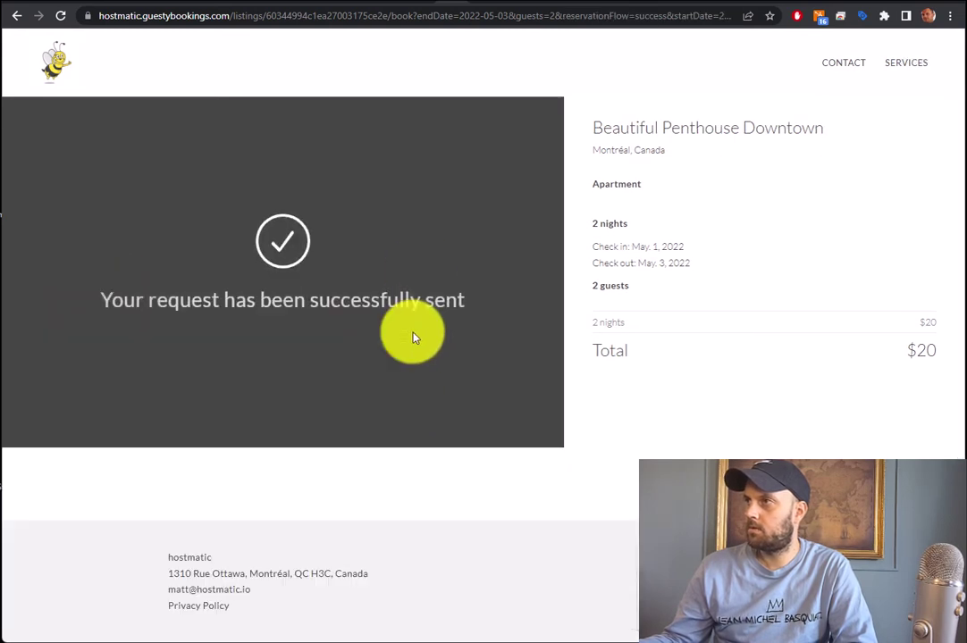
left_click(453, 4)
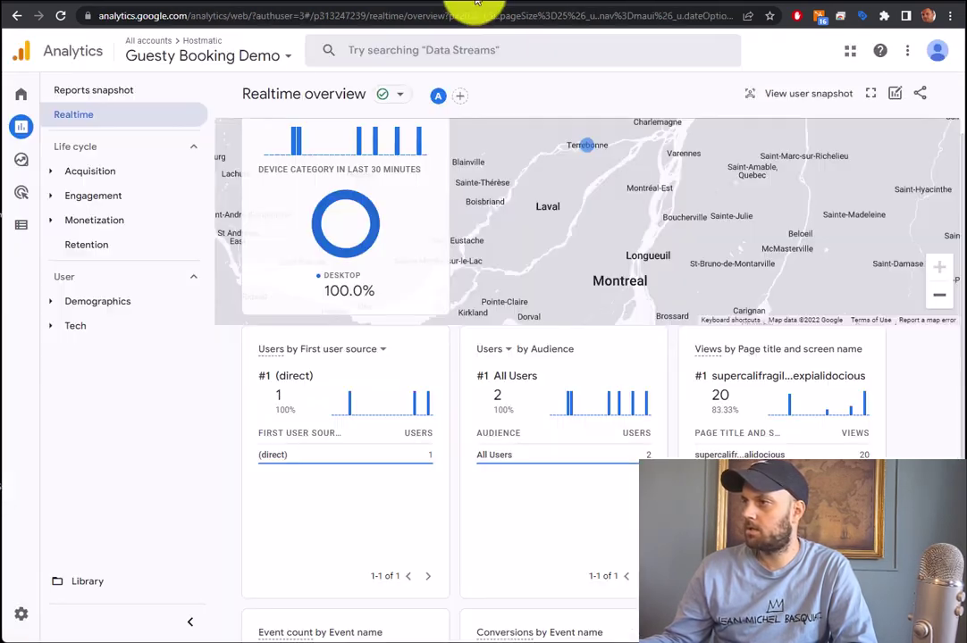
scroll(602, 535, "down", 4)
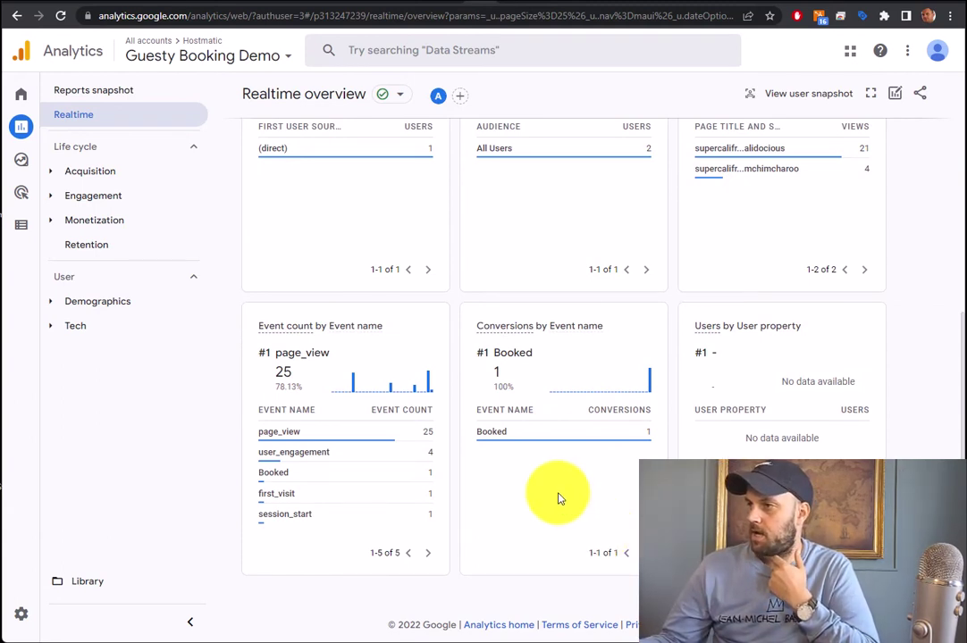
mouse_move(487, 433)
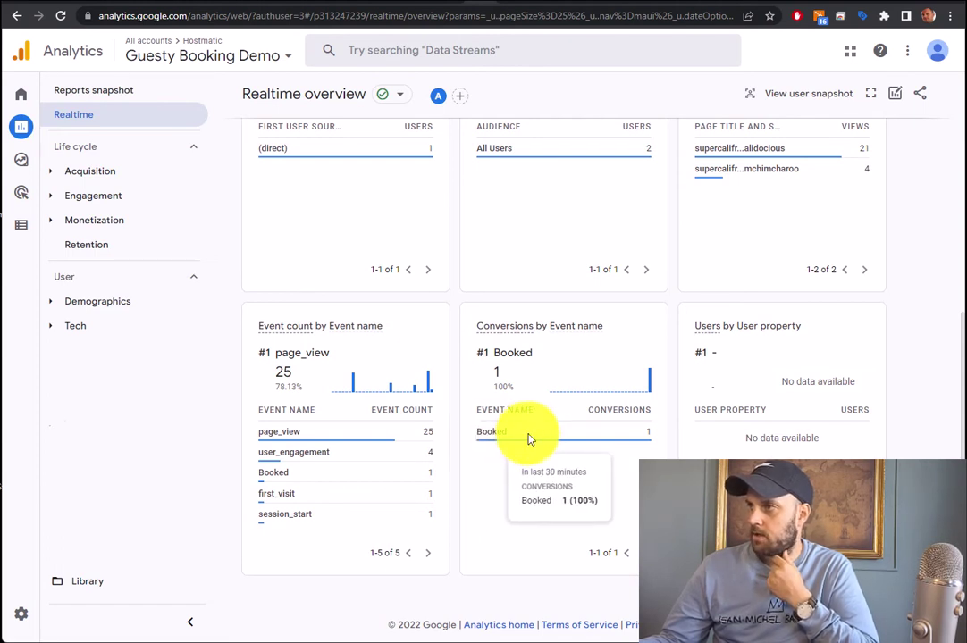
left_click(518, 433)
left_click(119, 279)
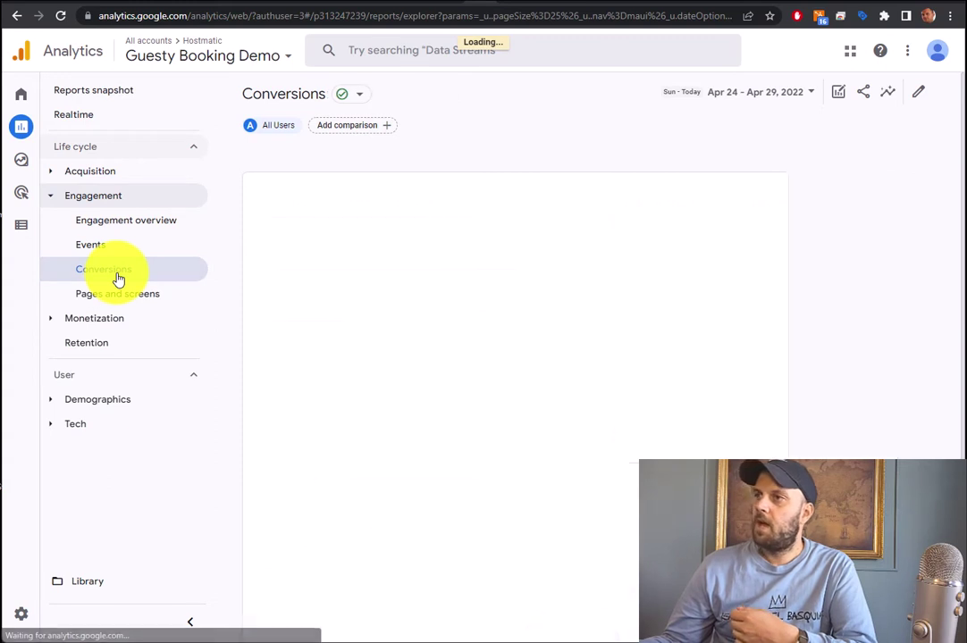
left_click(93, 248)
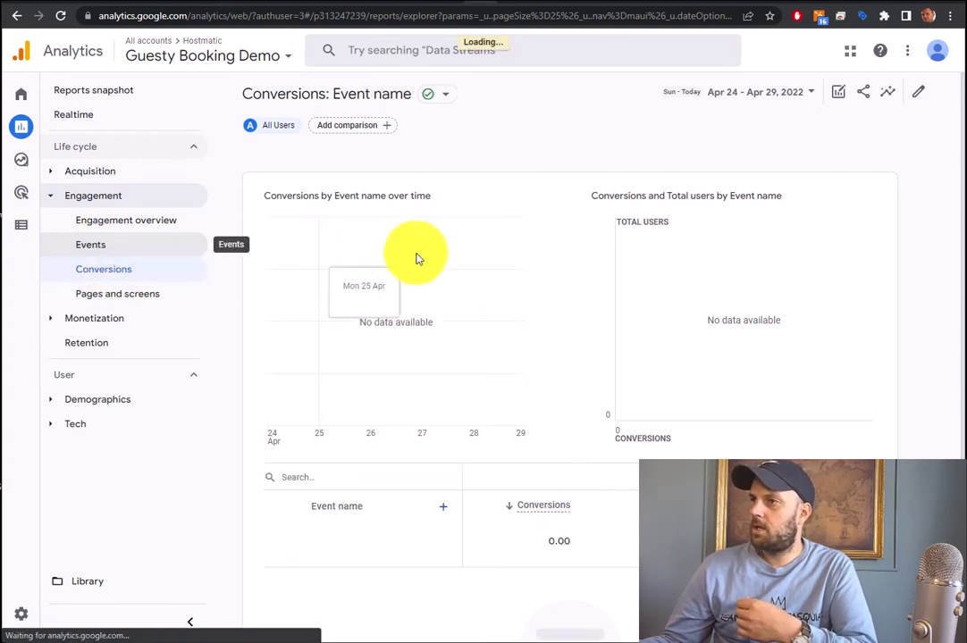
scroll(650, 268, "down", 2)
scroll(632, 373, "up", 3)
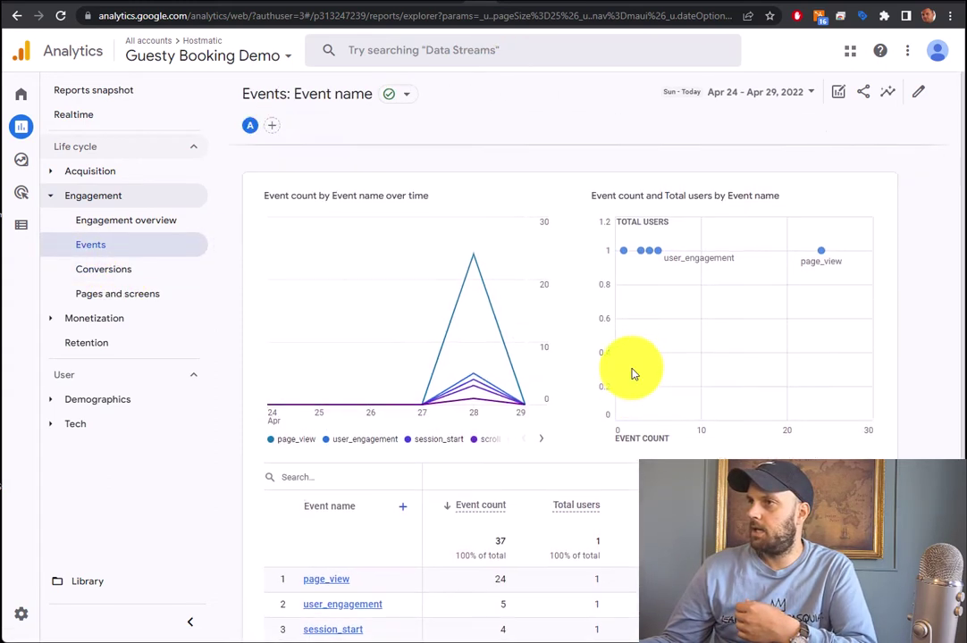
left_click(125, 270)
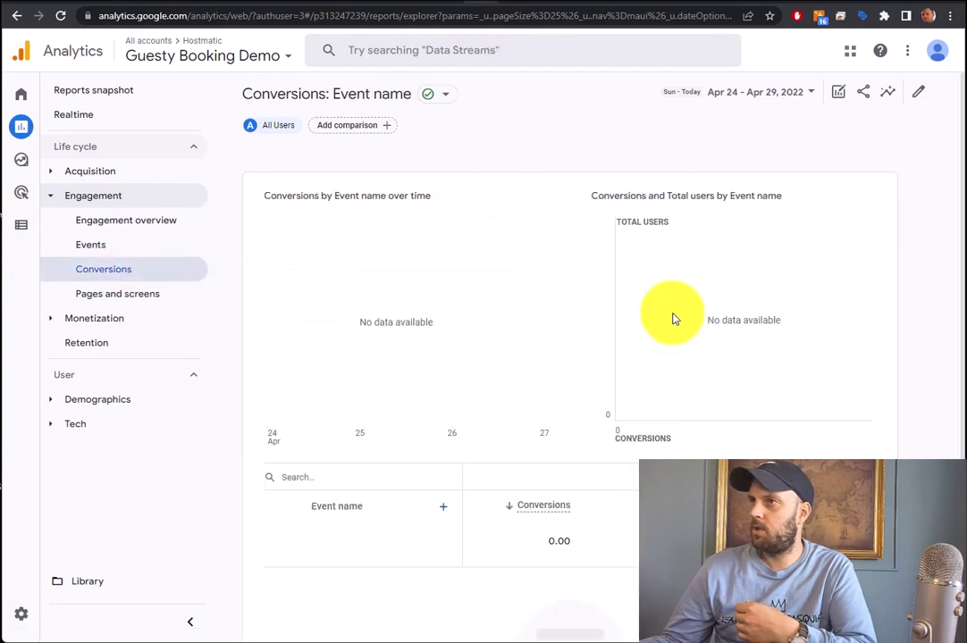
left_click(86, 116)
scroll(625, 340, "down", 5)
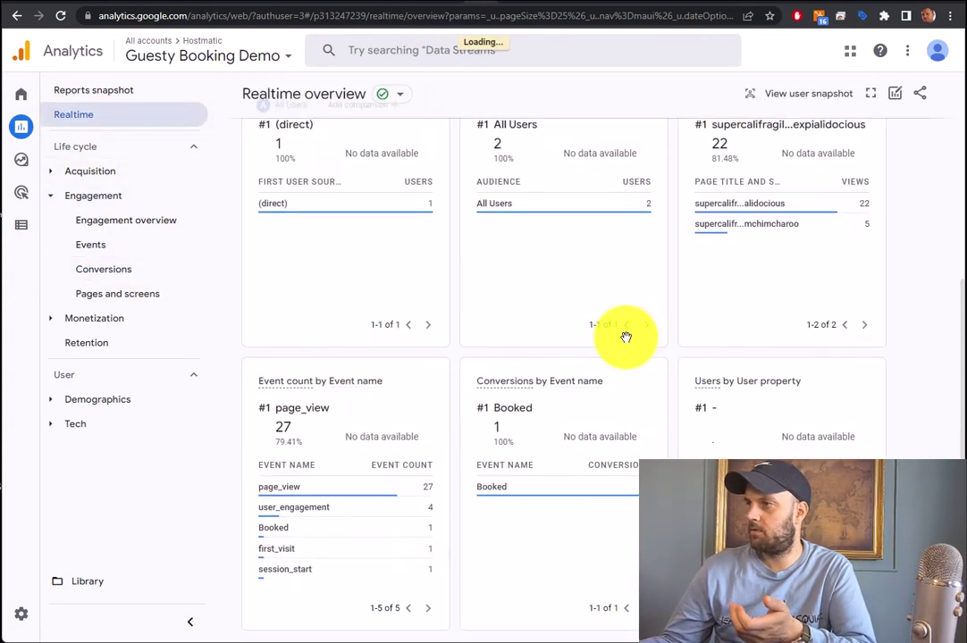
scroll(652, 391, "down", 1)
mouse_move(566, 443)
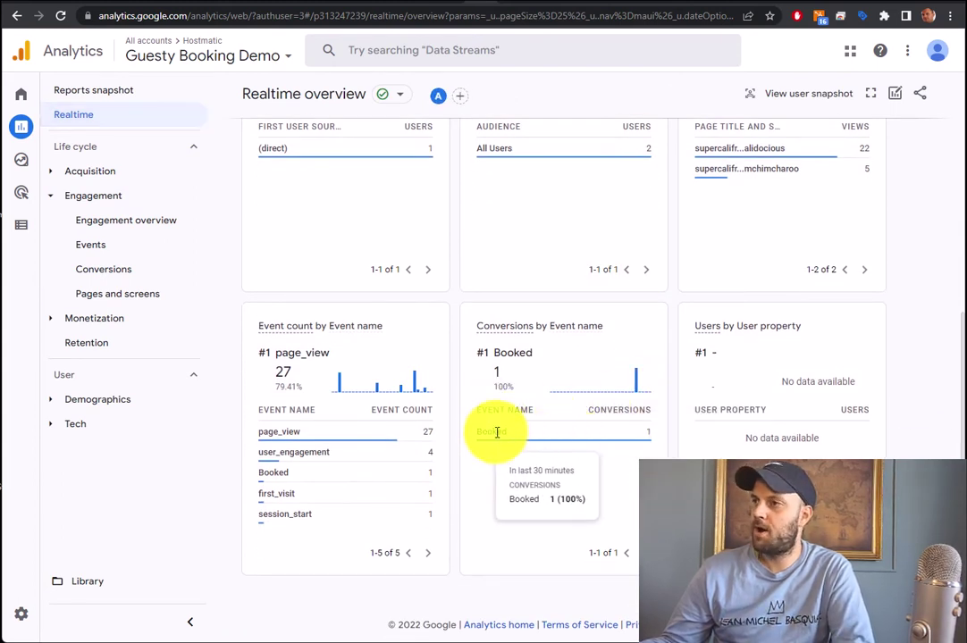
Open the Reports snapshot for Apr 4–May 1, 2022, scroll its cards and open View conversions
left_click(106, 89)
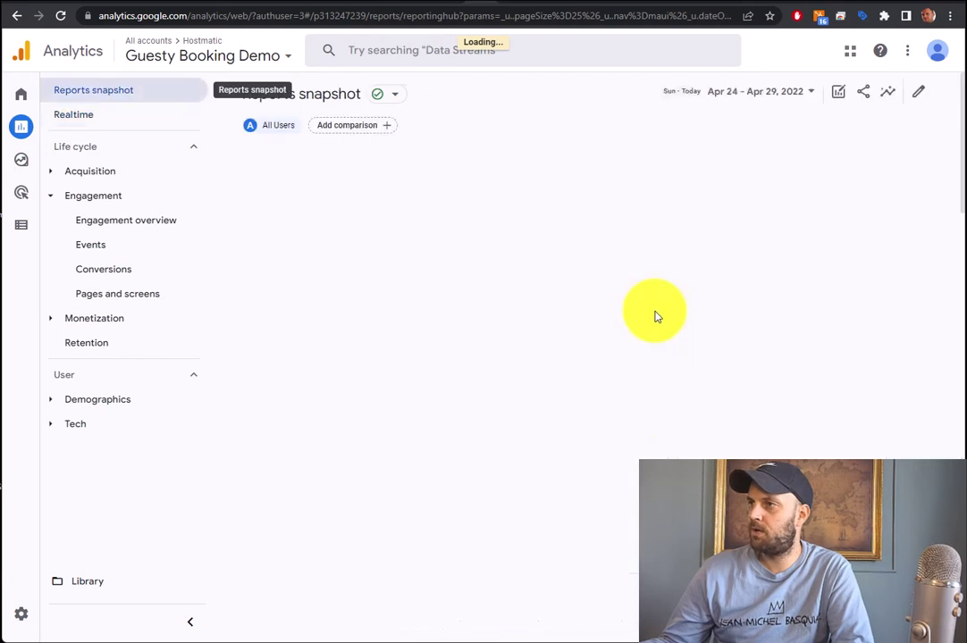
scroll(681, 428, "down", 3)
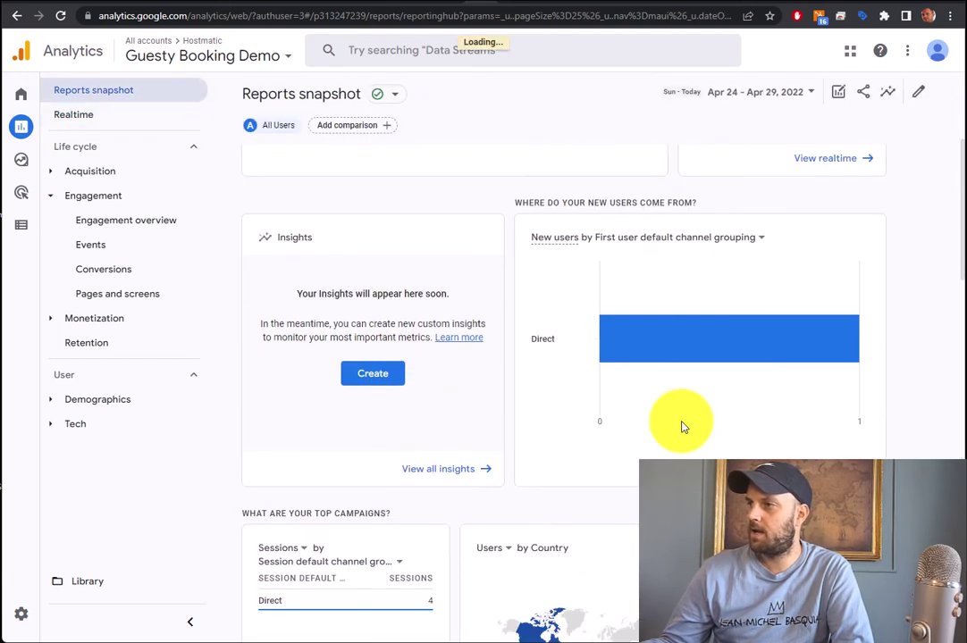
scroll(681, 427, "down", 8)
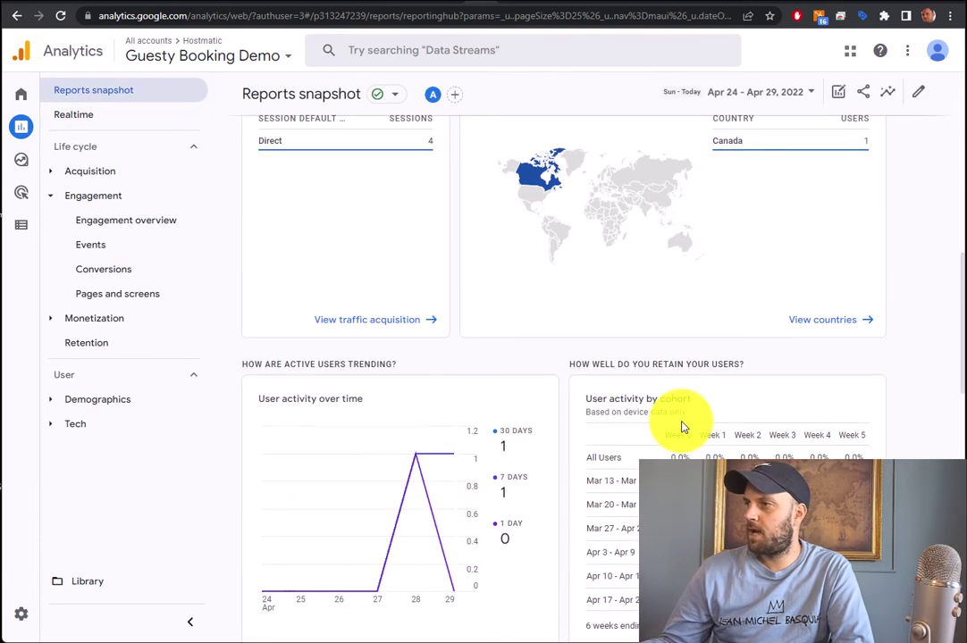
scroll(681, 427, "down", 3)
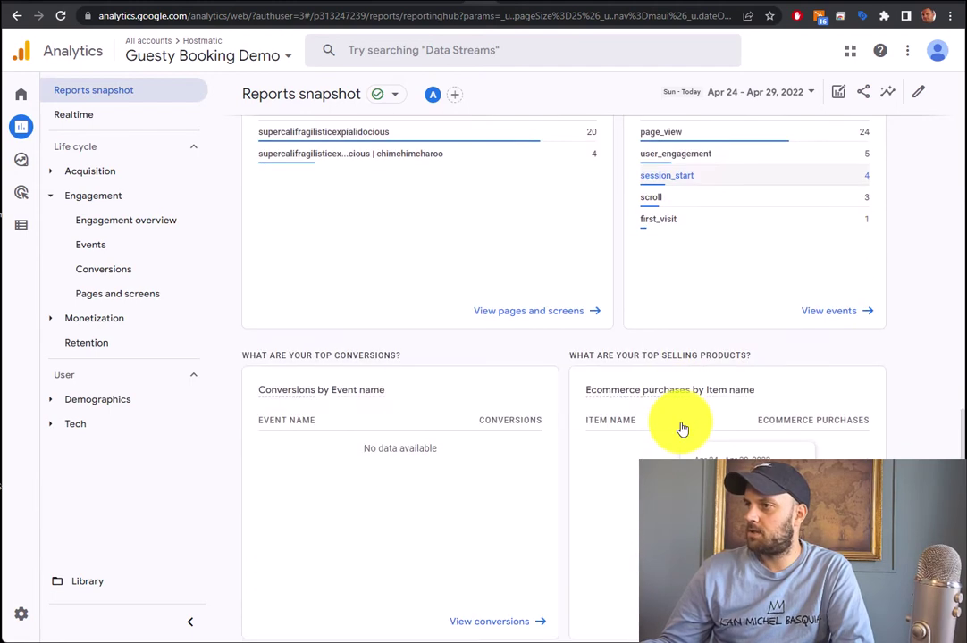
scroll(681, 427, "down", 3)
scroll(681, 427, "up", 1)
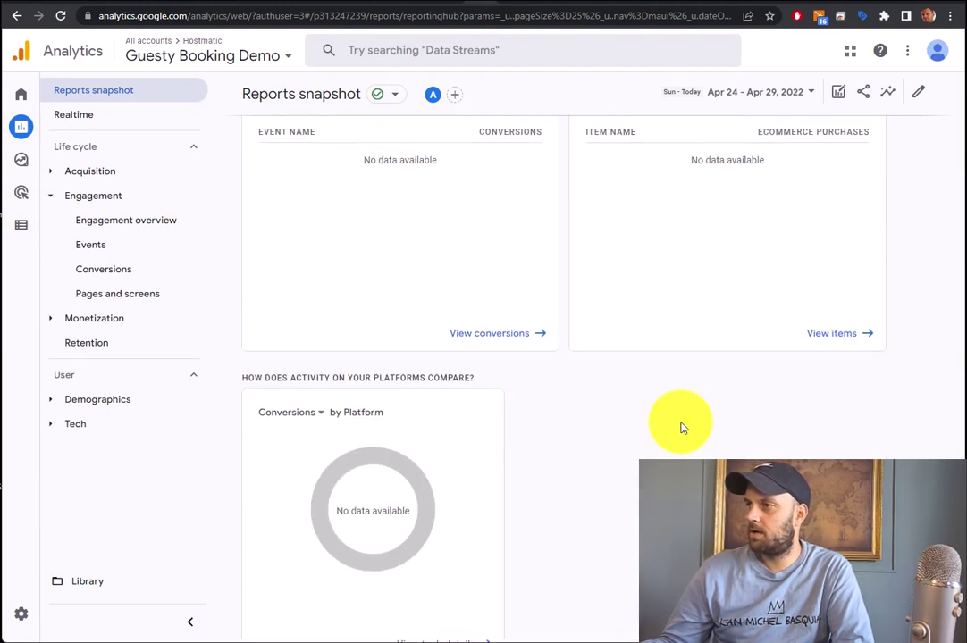
left_click(496, 349)
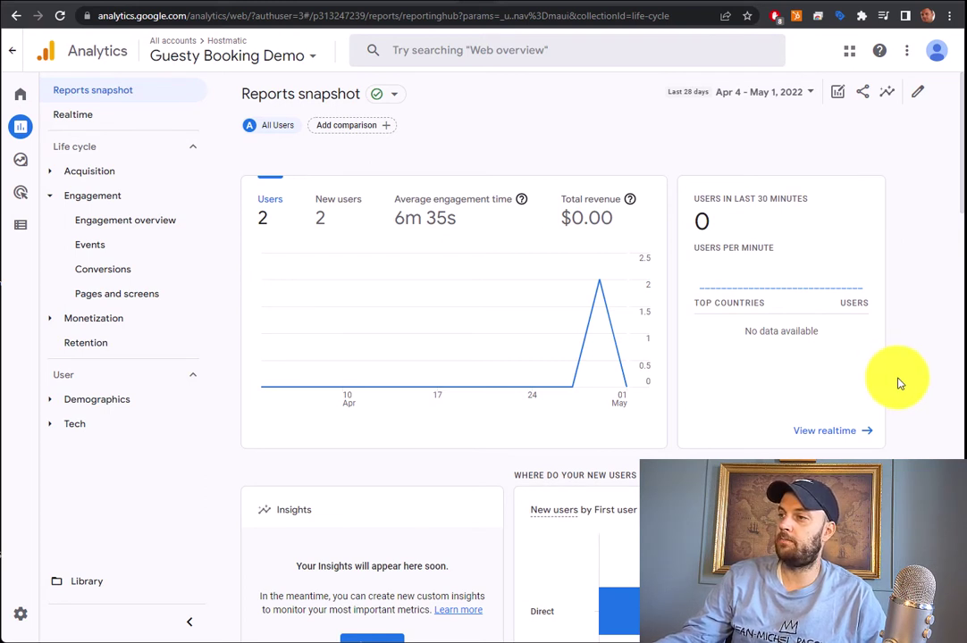
Confirm Booked shows 1 event and 1 conversion in the snapshot cards, then open Events
scroll(900, 383, "down", 3)
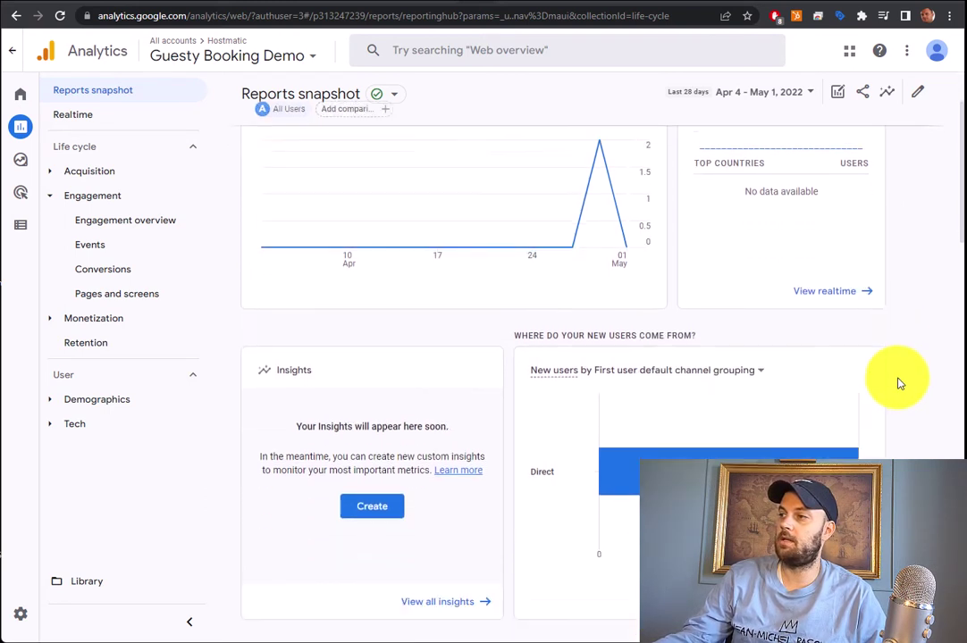
scroll(900, 382, "down", 3)
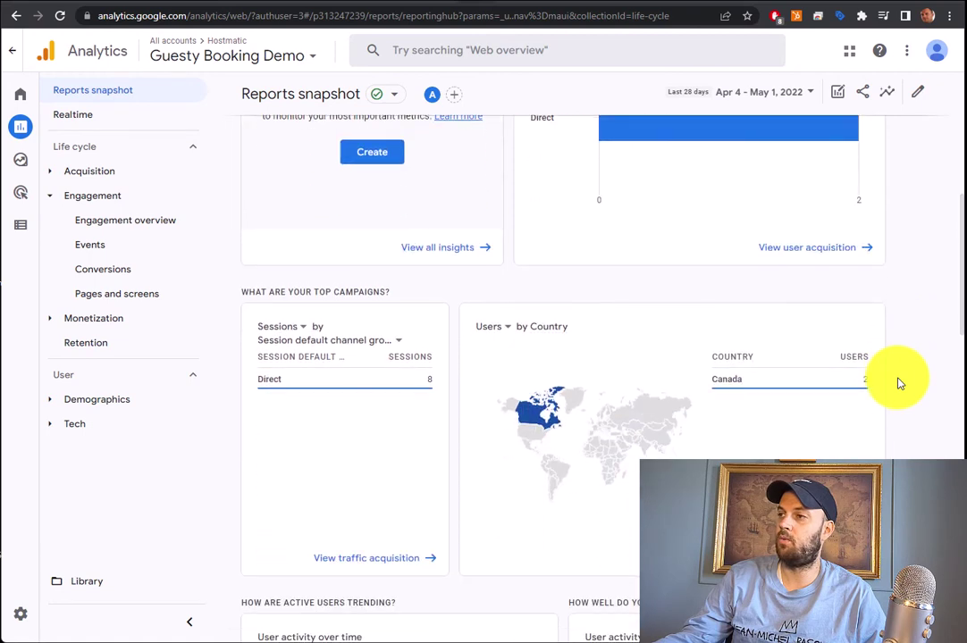
scroll(900, 383, "down", 2)
scroll(899, 382, "down", 3)
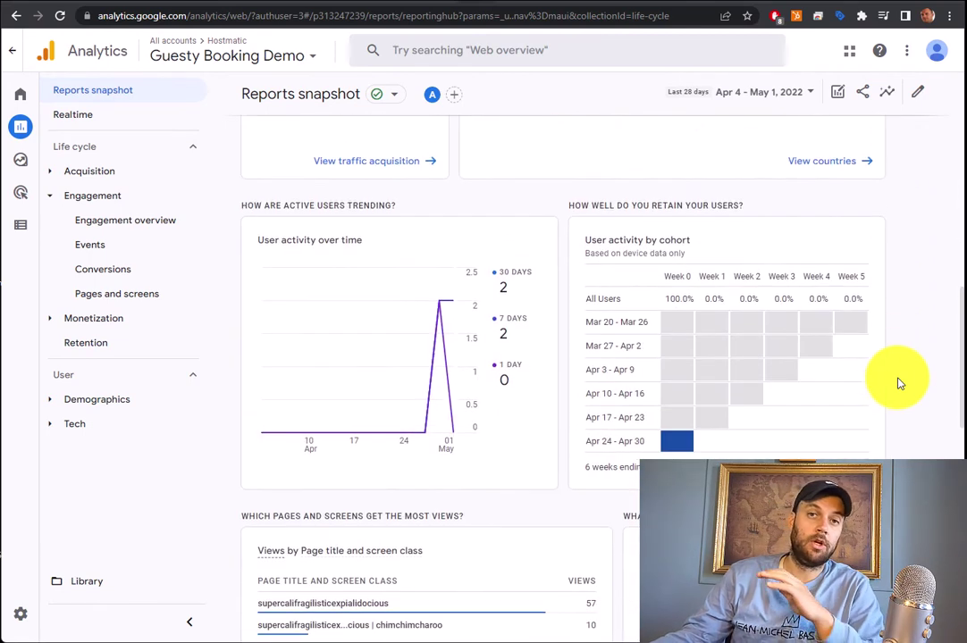
scroll(900, 382, "down", 1)
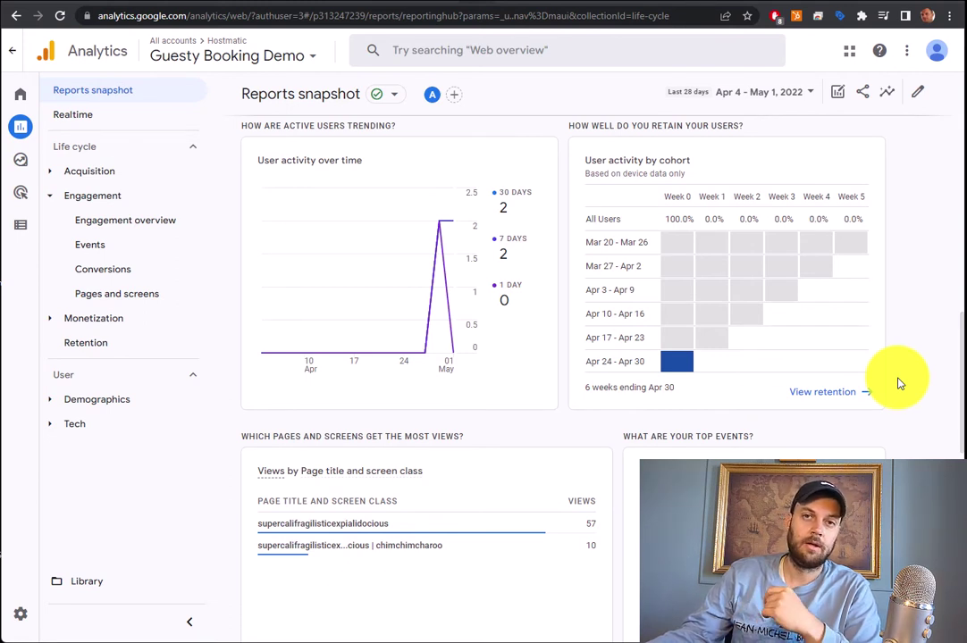
scroll(900, 383, "up", 1)
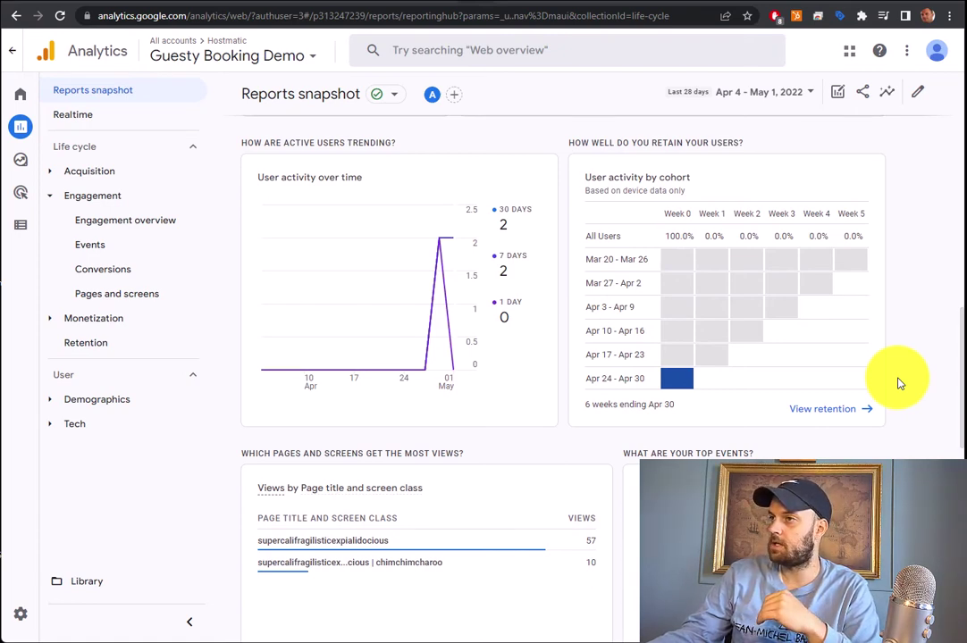
scroll(900, 382, "down", 3)
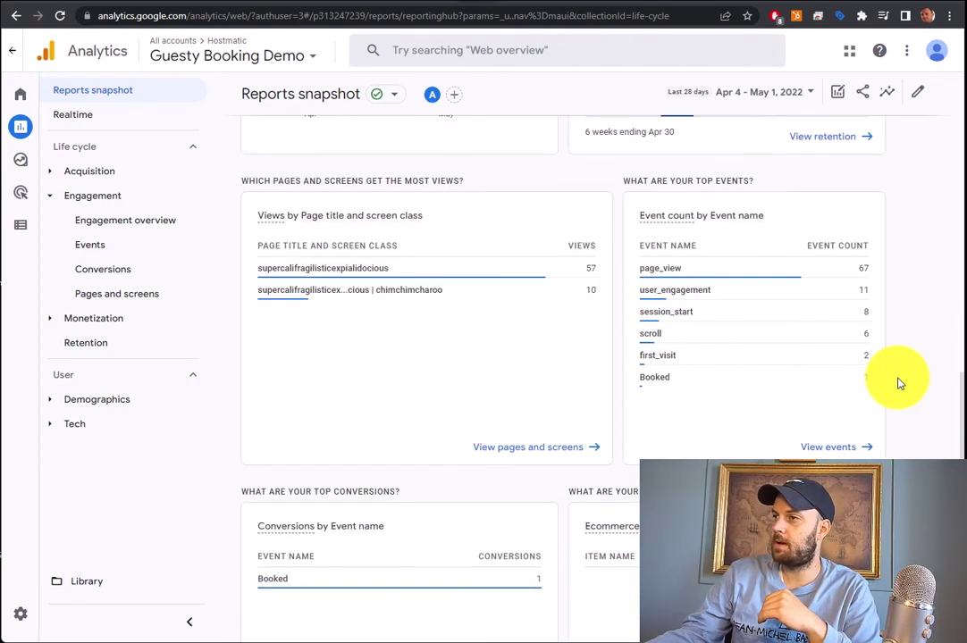
scroll(900, 383, "down", 2)
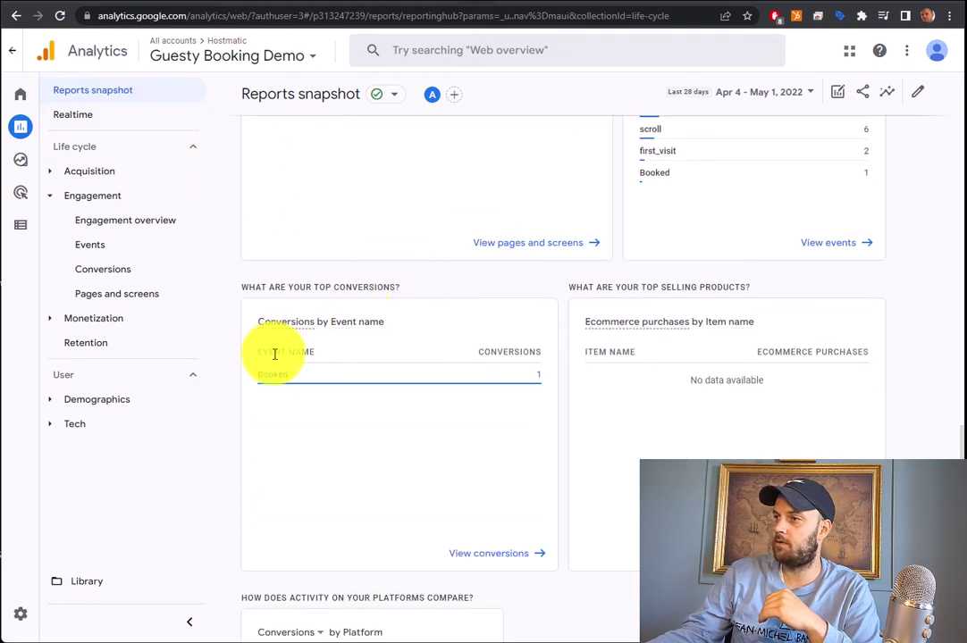
mouse_move(288, 380)
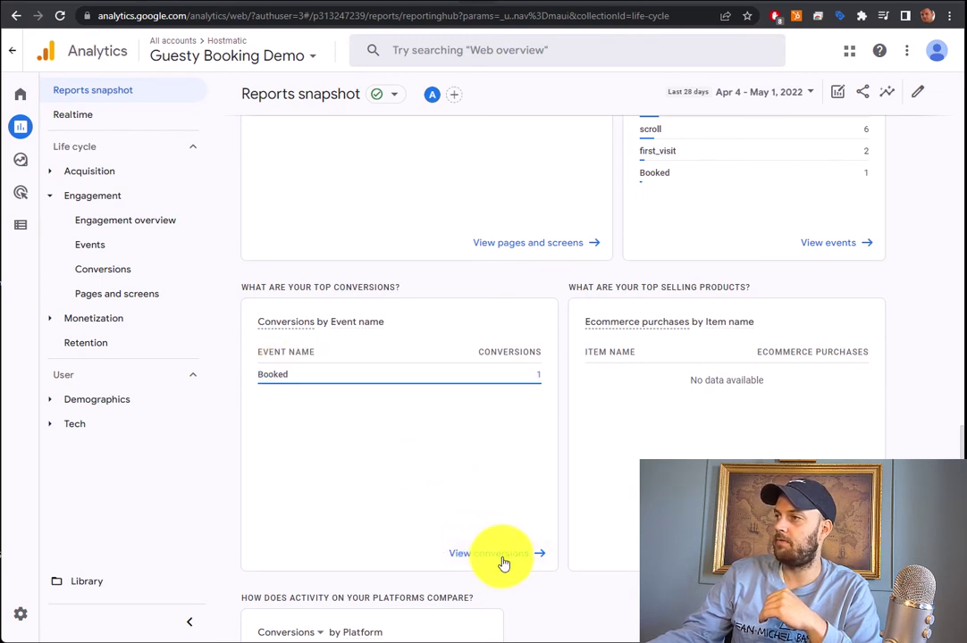
scroll(503, 563, "up", 3)
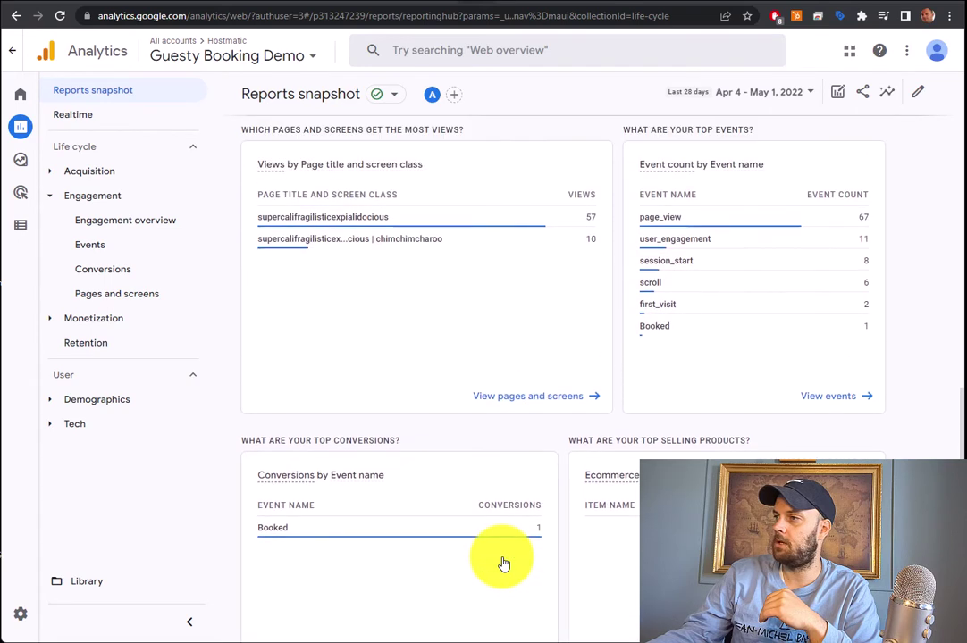
left_click(82, 245)
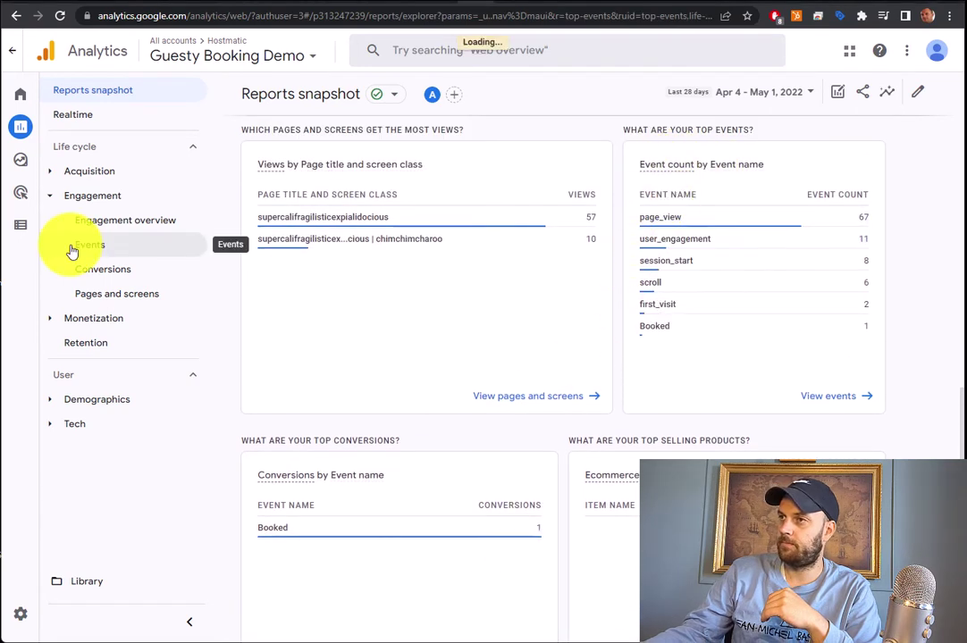
Scroll to the Events table listing 6 events totalling 95, with Booked at 1
scroll(585, 315, "down", 2)
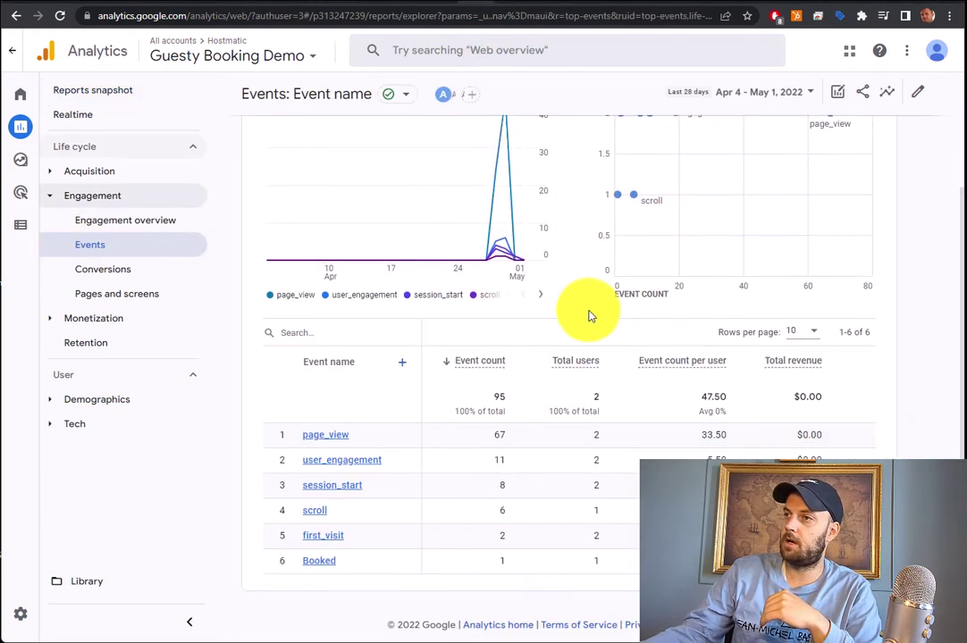
scroll(588, 314, "up", 2)
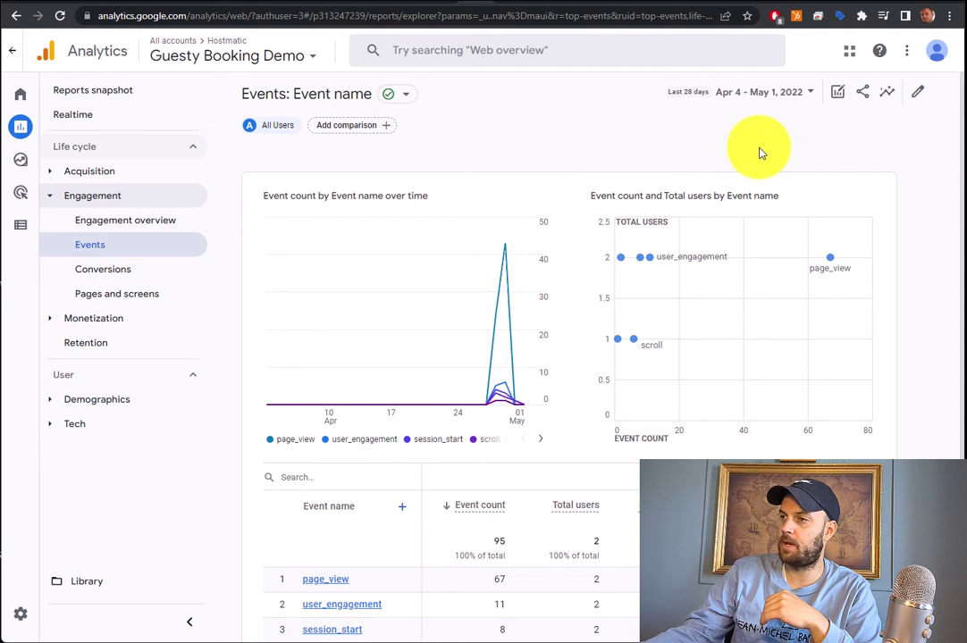
scroll(760, 147, "down", 2)
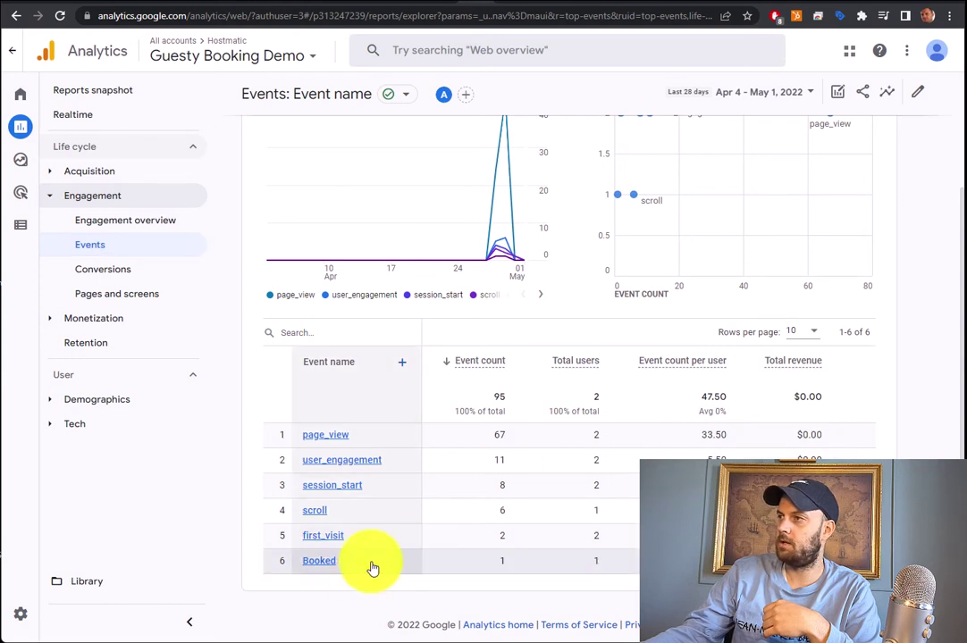
Open the Booked event's detail report and review its 1 event from 1 user in Canada
left_click(318, 562)
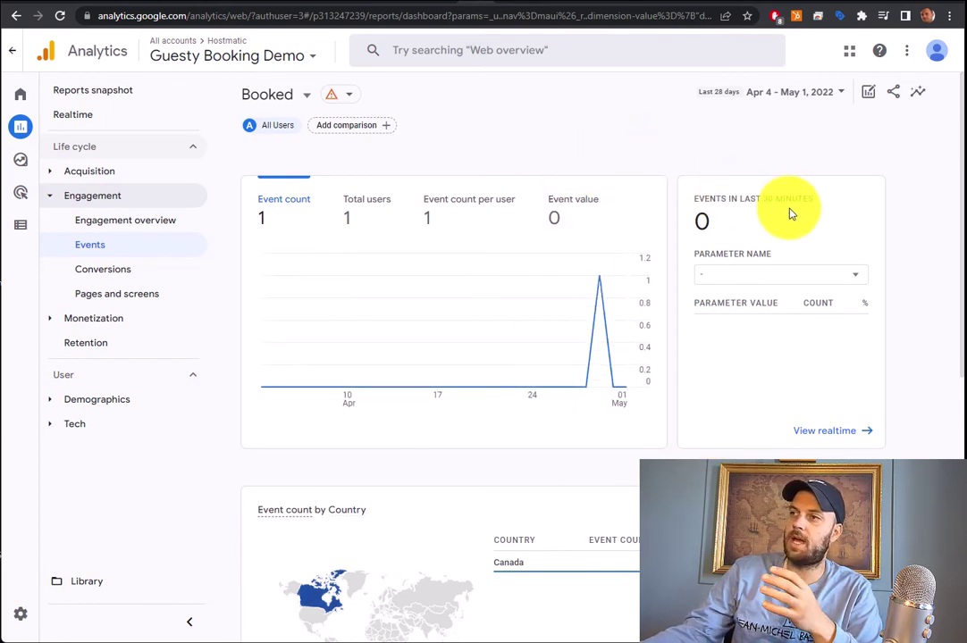
scroll(797, 302, "down", 5)
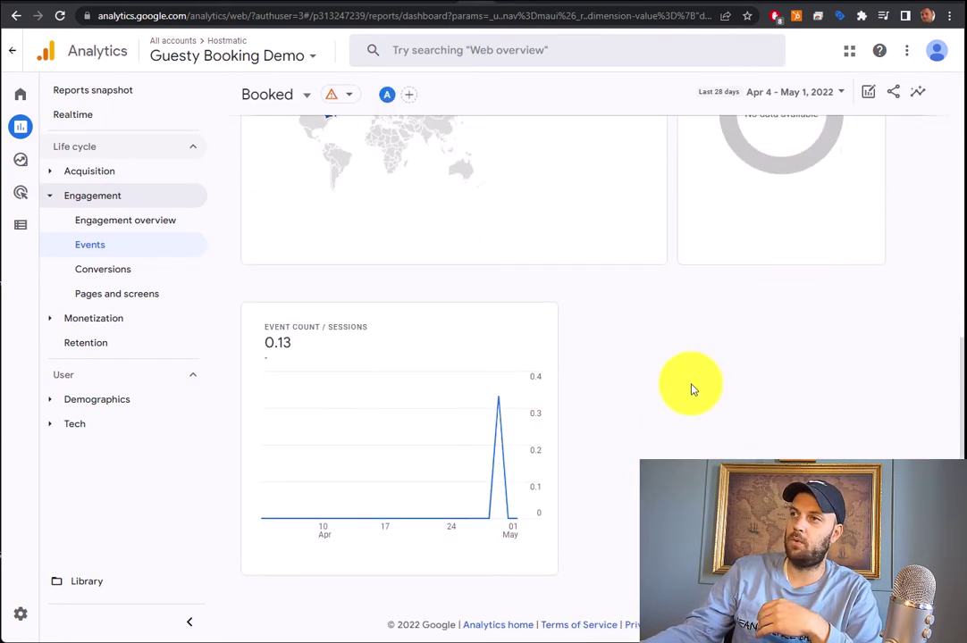
scroll(640, 430, "up", 5)
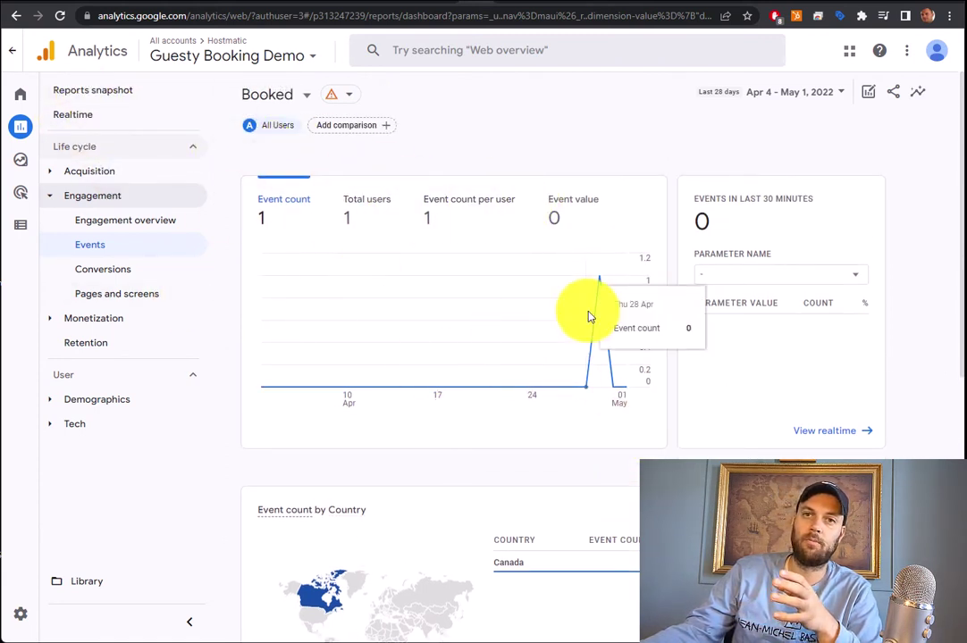
left_click_drag(742, 198, 852, 203)
left_click(852, 204)
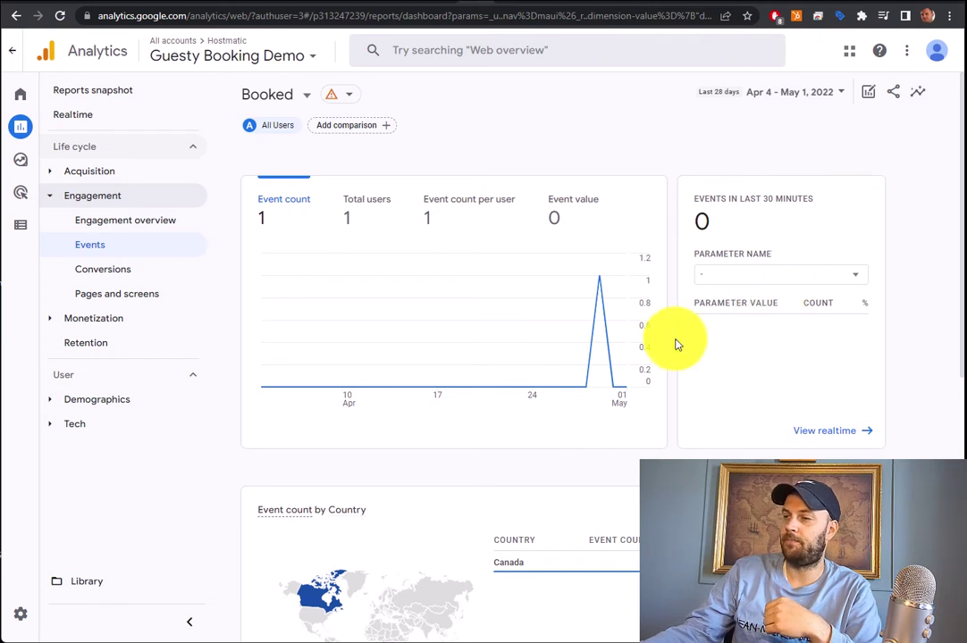
scroll(431, 388, "down", 5)
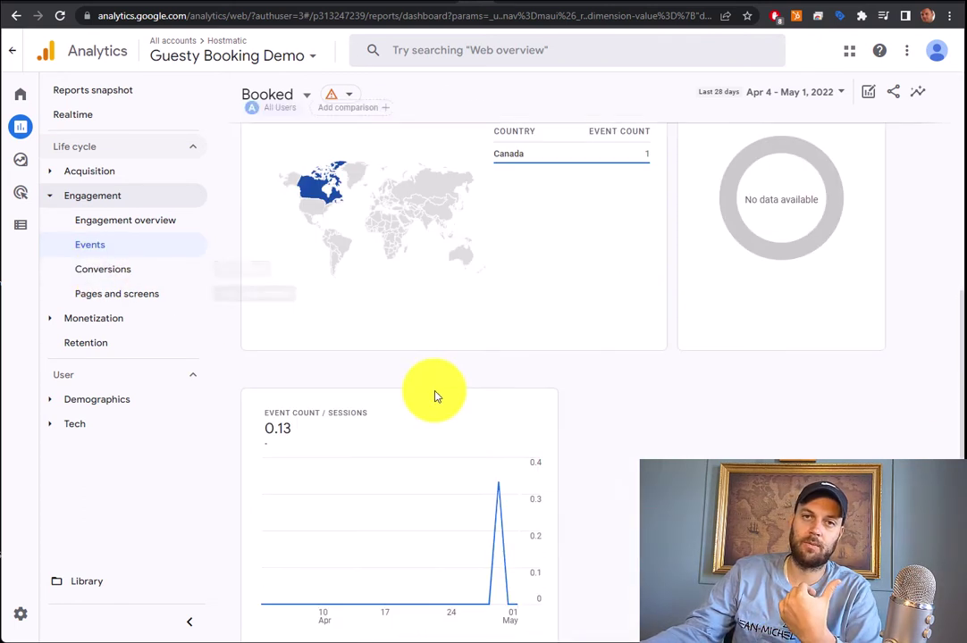
scroll(393, 416, "down", 1)
scroll(390, 424, "up", 6)
scroll(388, 429, "up", 1)
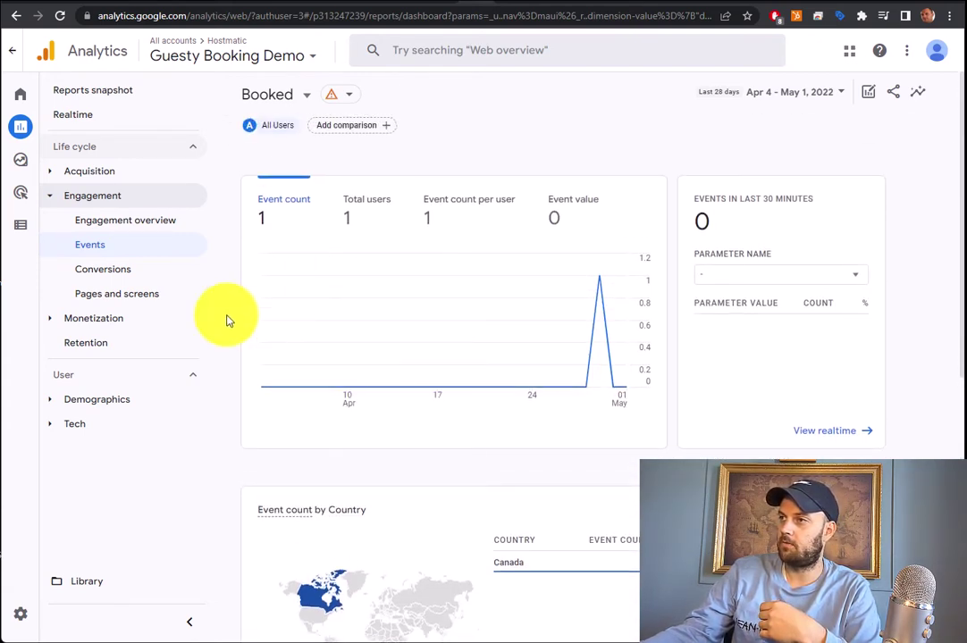
Confirm in Conversions that Booked is credited to Direct traffic, then go to Explorations
left_click(108, 269)
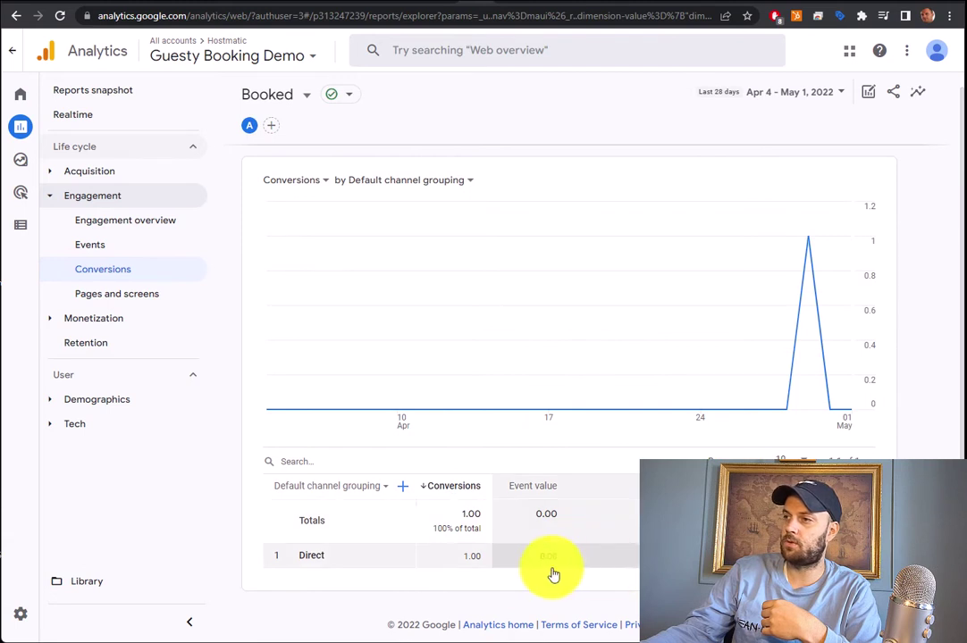
left_click(374, 494)
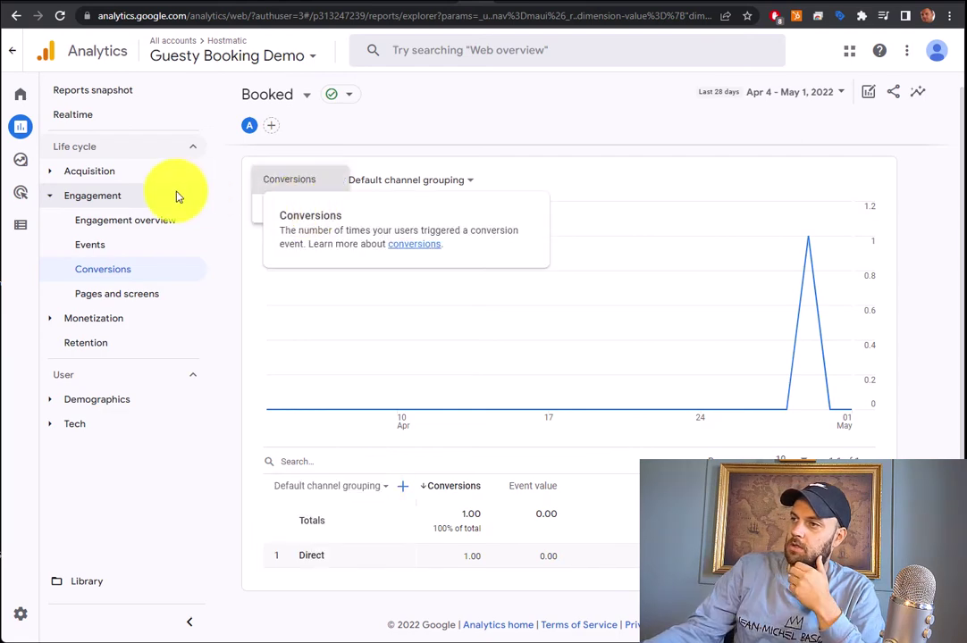
left_click(26, 169)
mouse_move(22, 166)
left_click(65, 166)
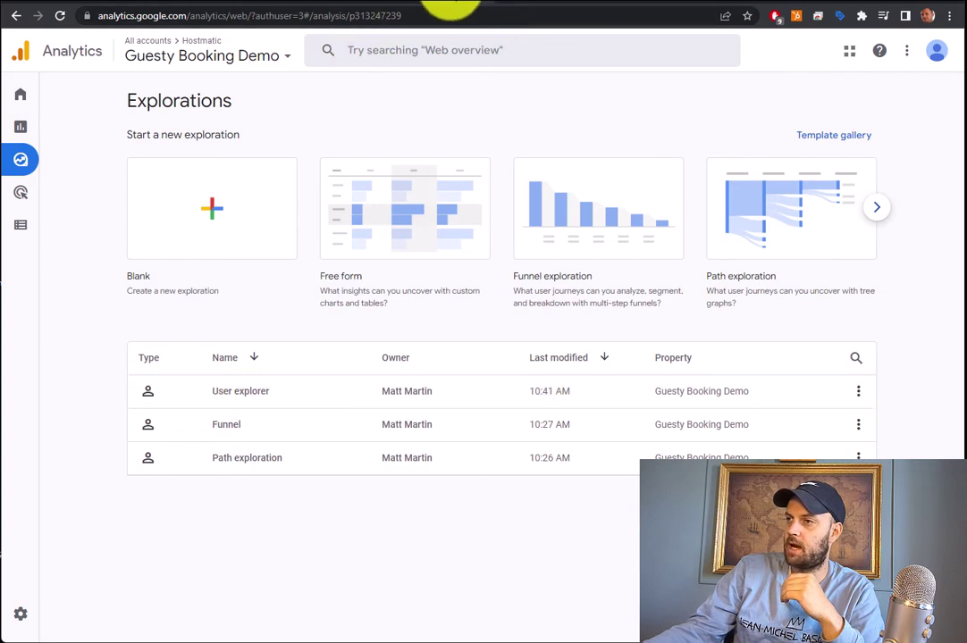
Glance at the Reporting identity help article, then open the User explorer exploration
left_click(523, 4)
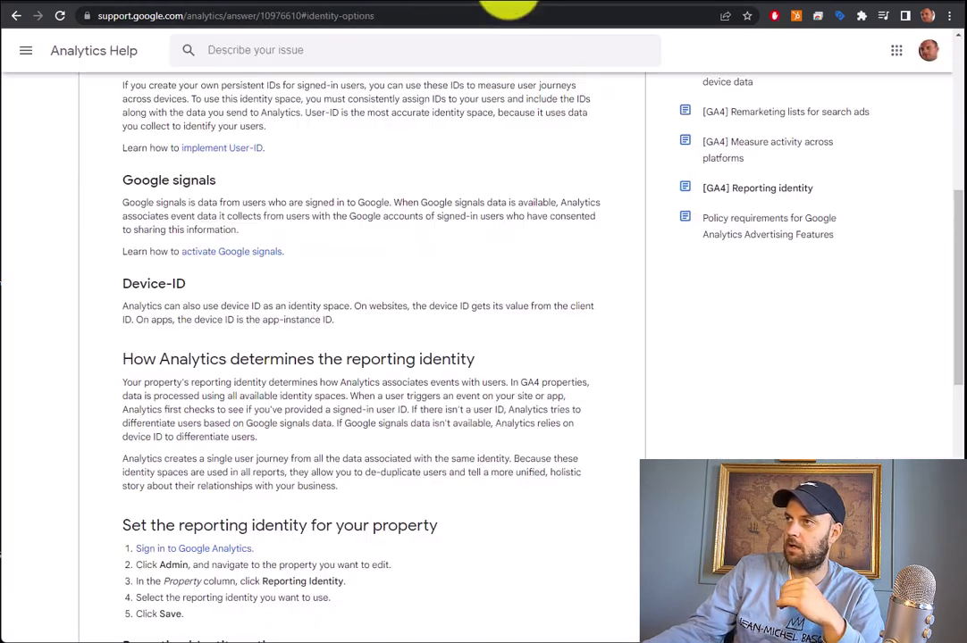
scroll(475, 335, "down", 5)
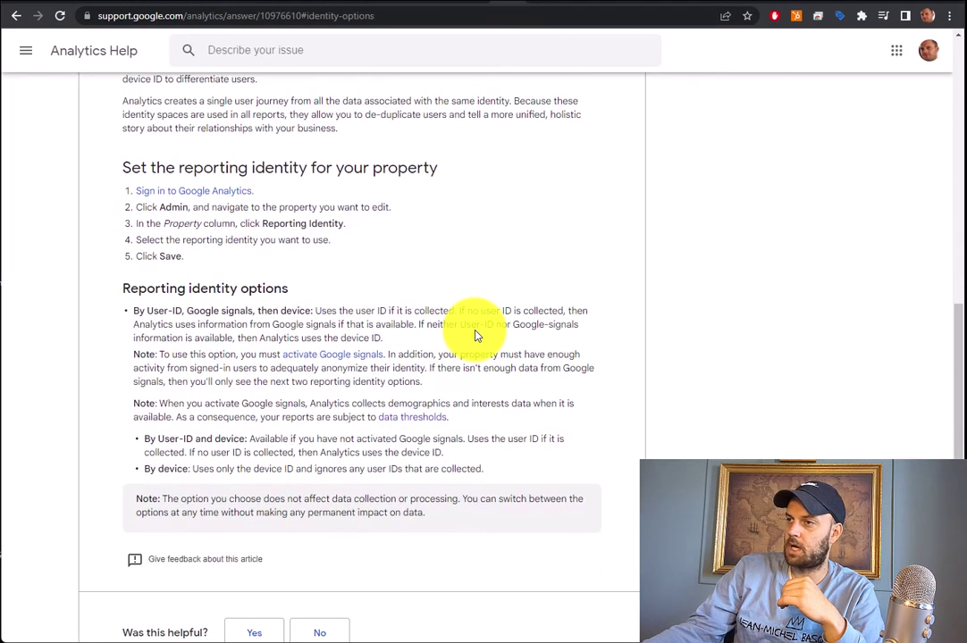
left_click(474, 4)
left_click(270, 399)
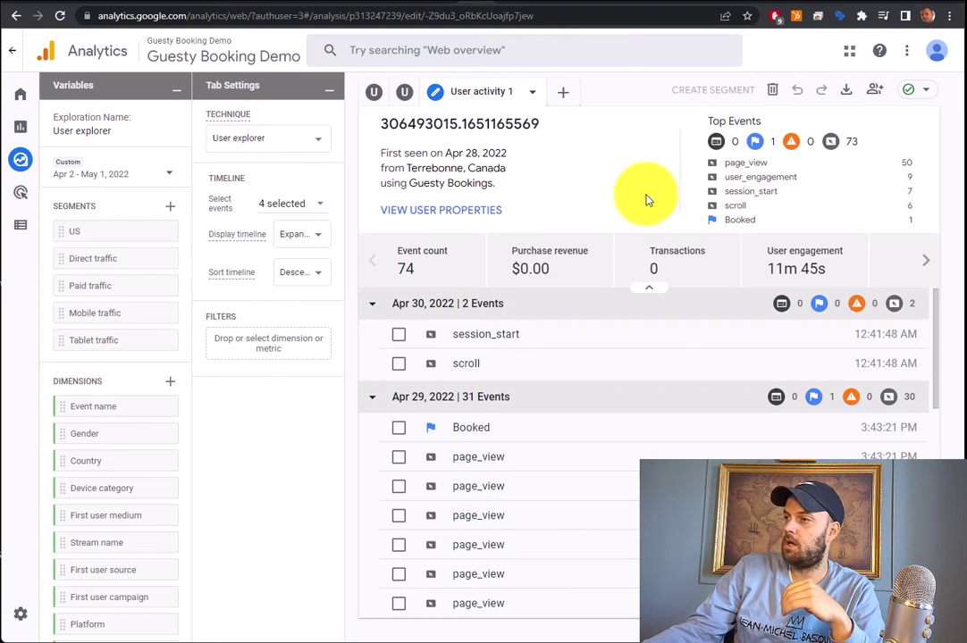
Scroll the user's timeline to the Apr 29, 2022 events, including Booked at 3:43:21 PM
scroll(675, 438, "down", 3)
scroll(674, 438, "down", 10)
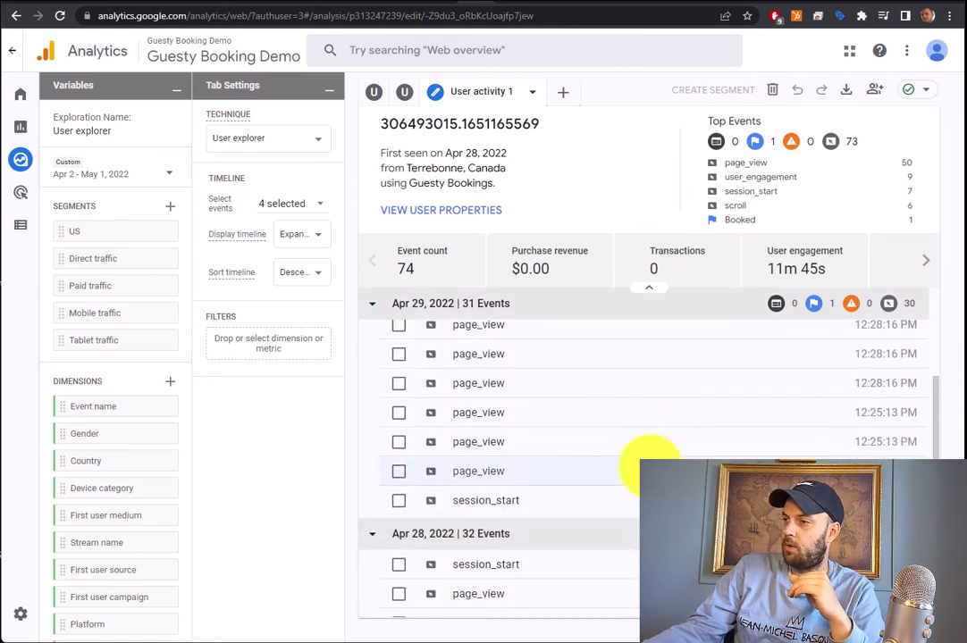
scroll(566, 488, "up", 3)
scroll(565, 488, "down", 3)
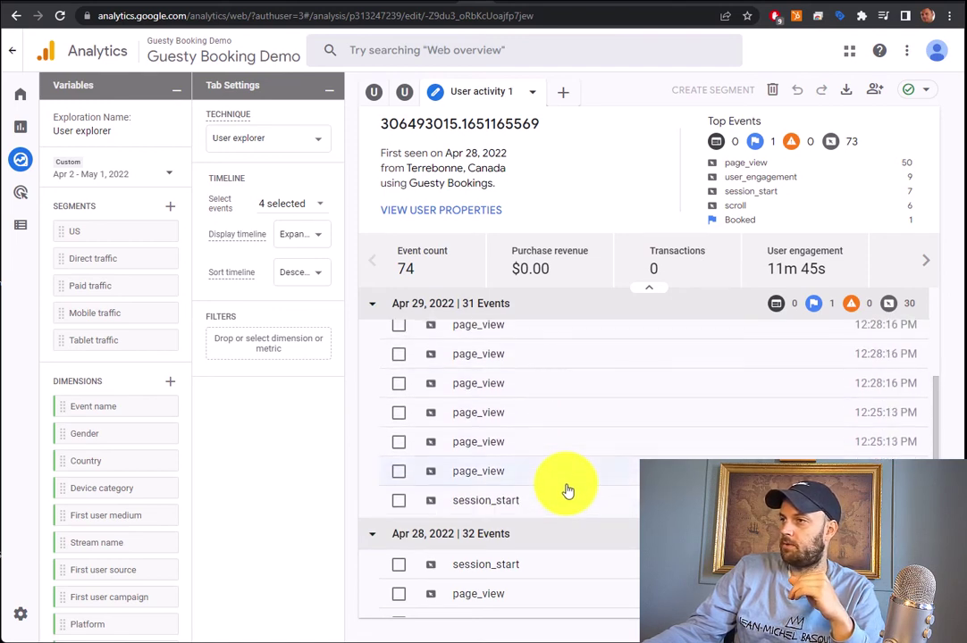
scroll(583, 581, "down", 2)
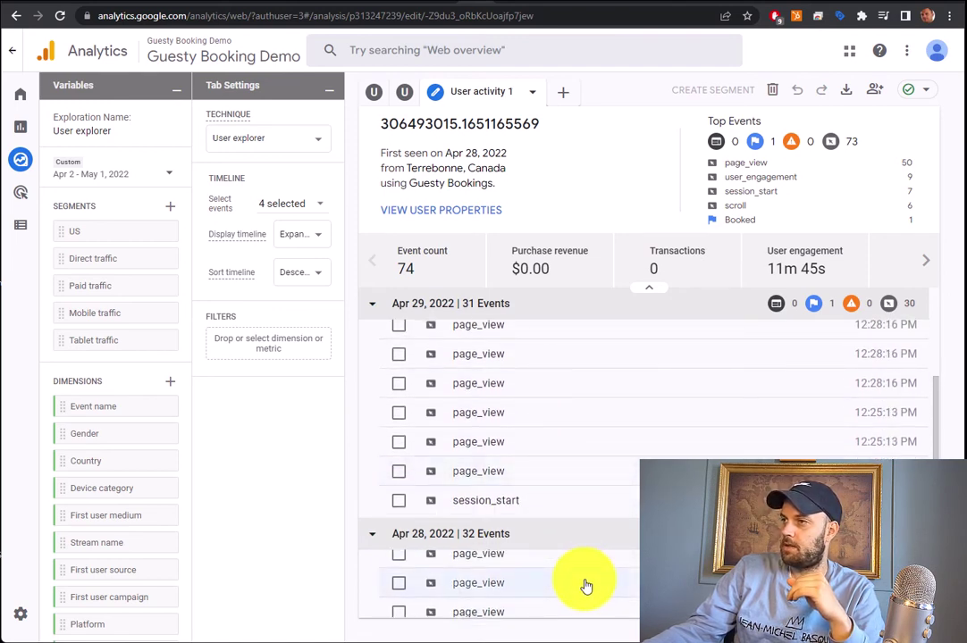
scroll(583, 581, "up", 3)
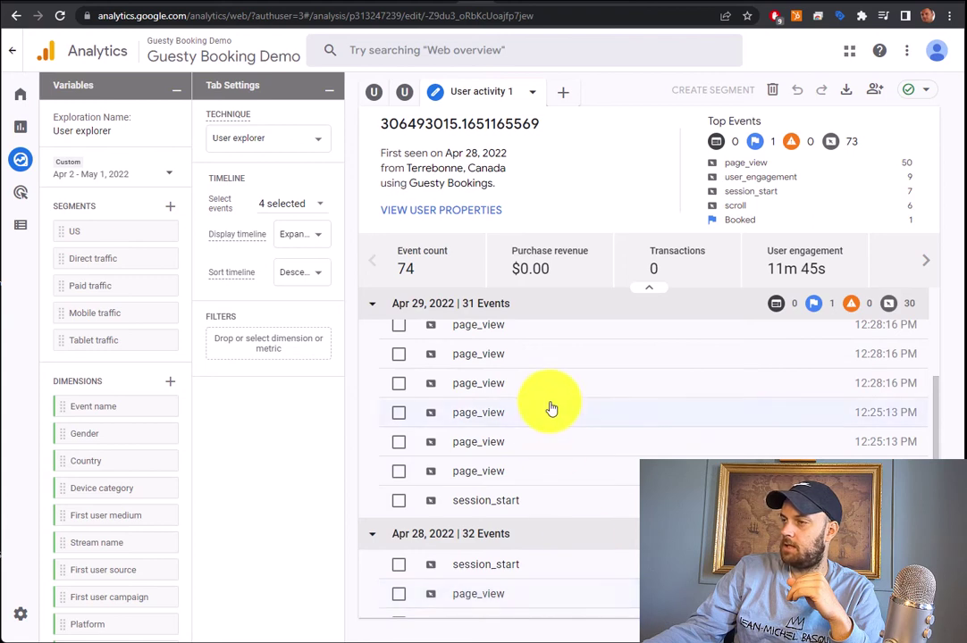
scroll(551, 411, "up", 6)
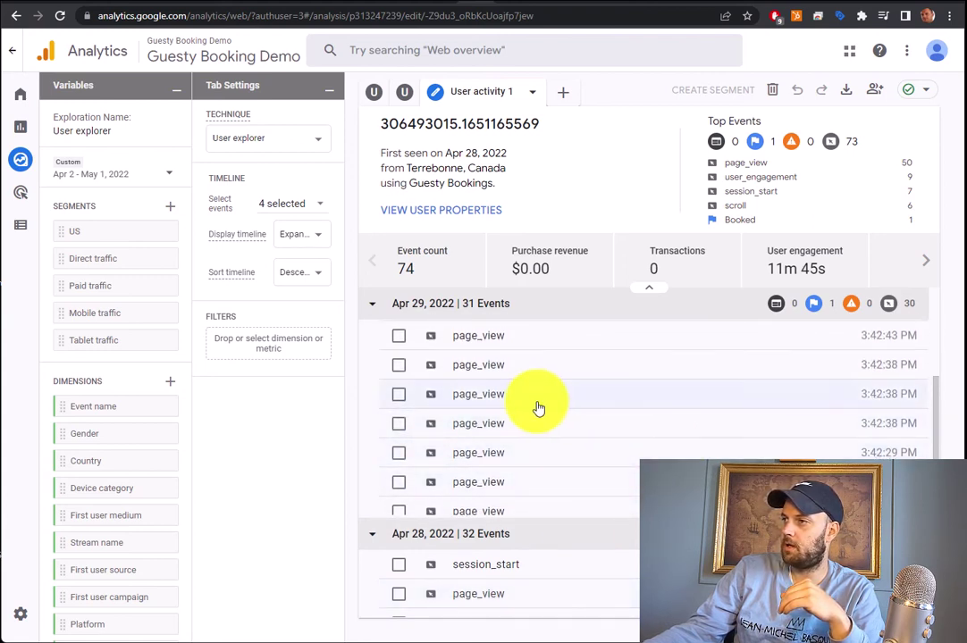
scroll(523, 411, "up", 5)
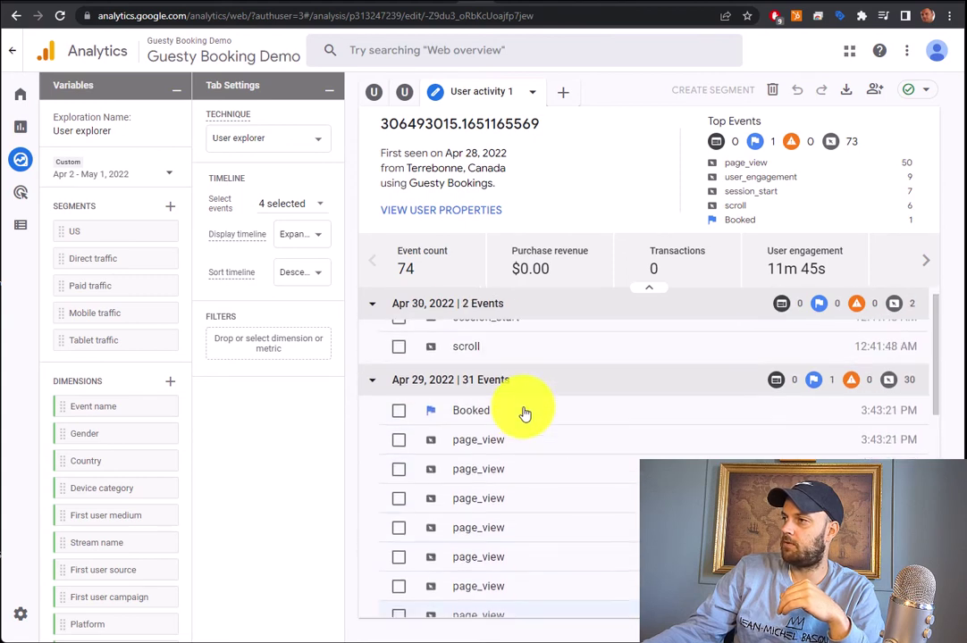
scroll(554, 420, "up", 1)
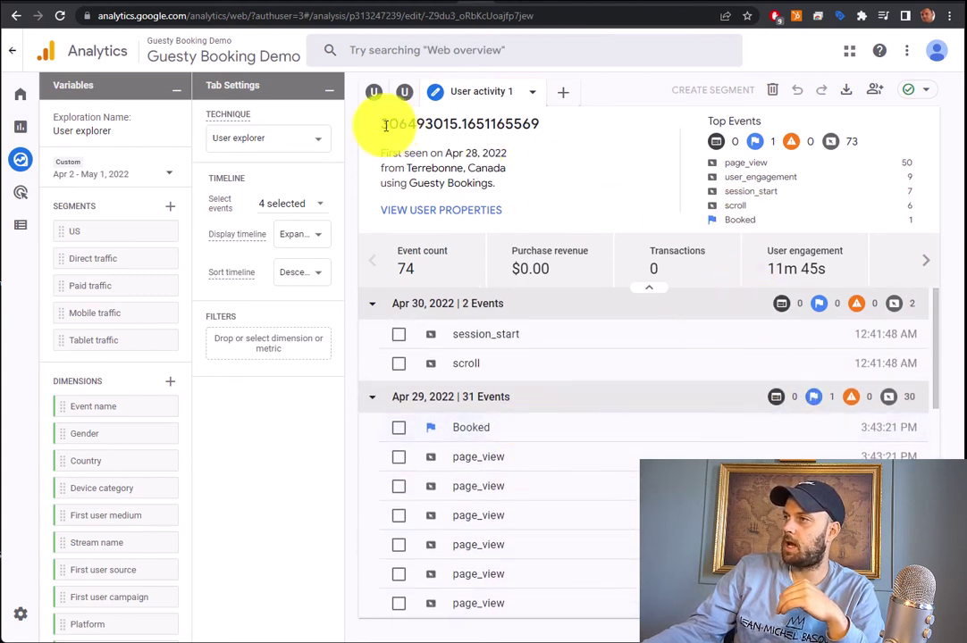
Select the user's ID text, then tick the checkbox beside the Booked event
left_click_drag(385, 125, 529, 125)
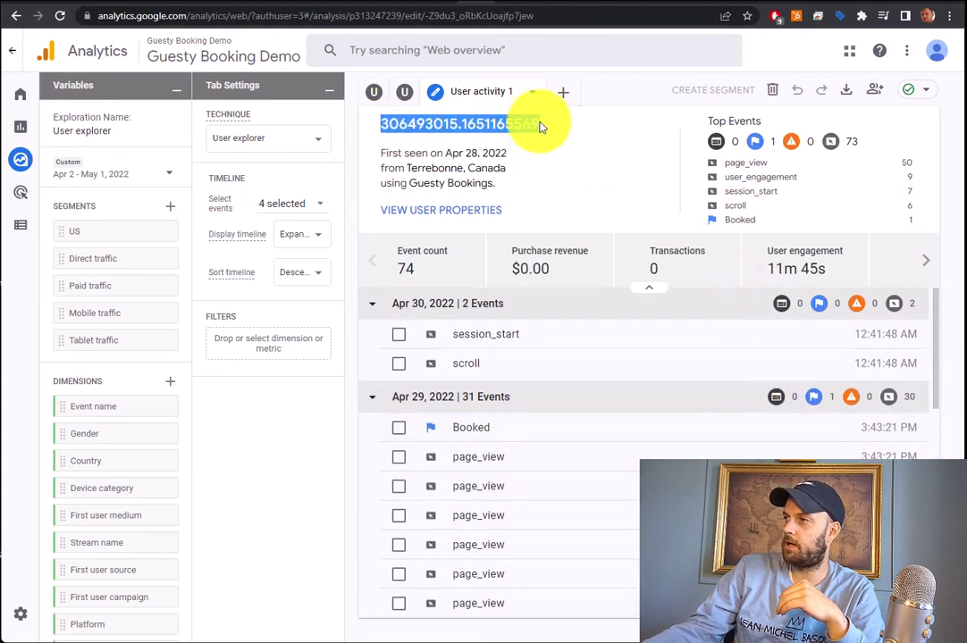
left_click(580, 143)
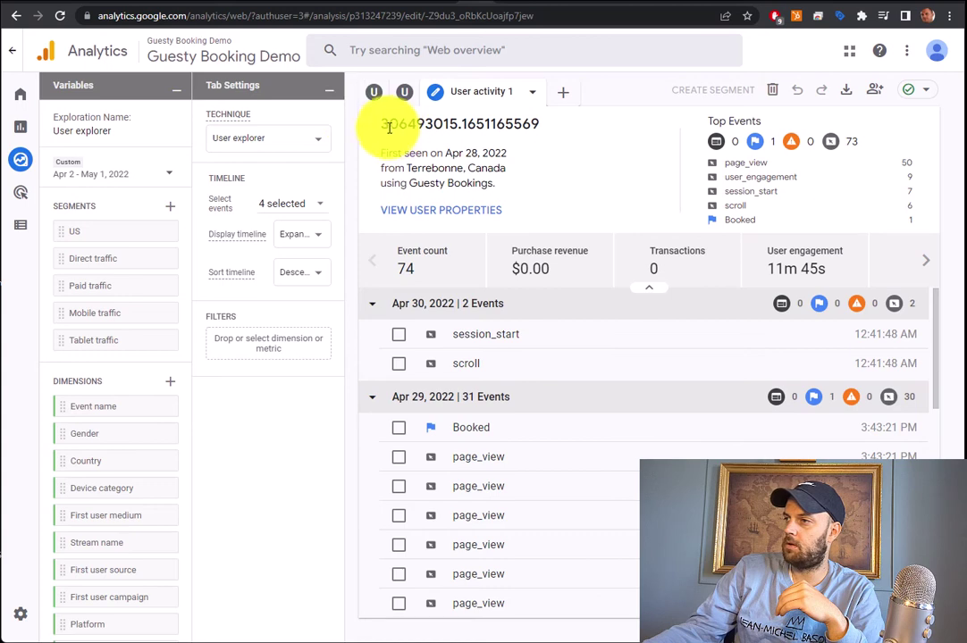
left_click_drag(386, 126, 533, 123)
left_click(545, 132)
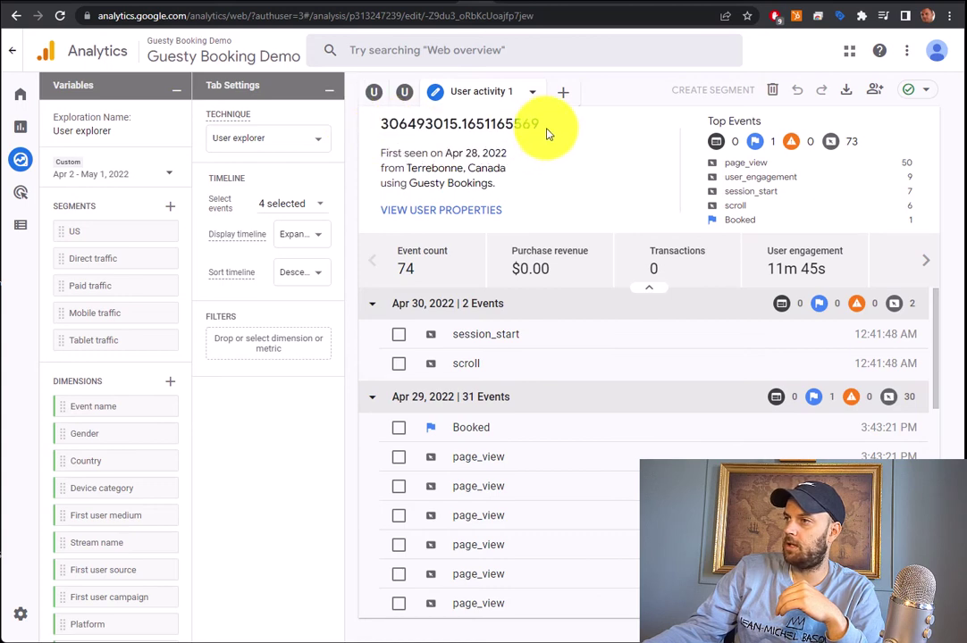
left_click(400, 429)
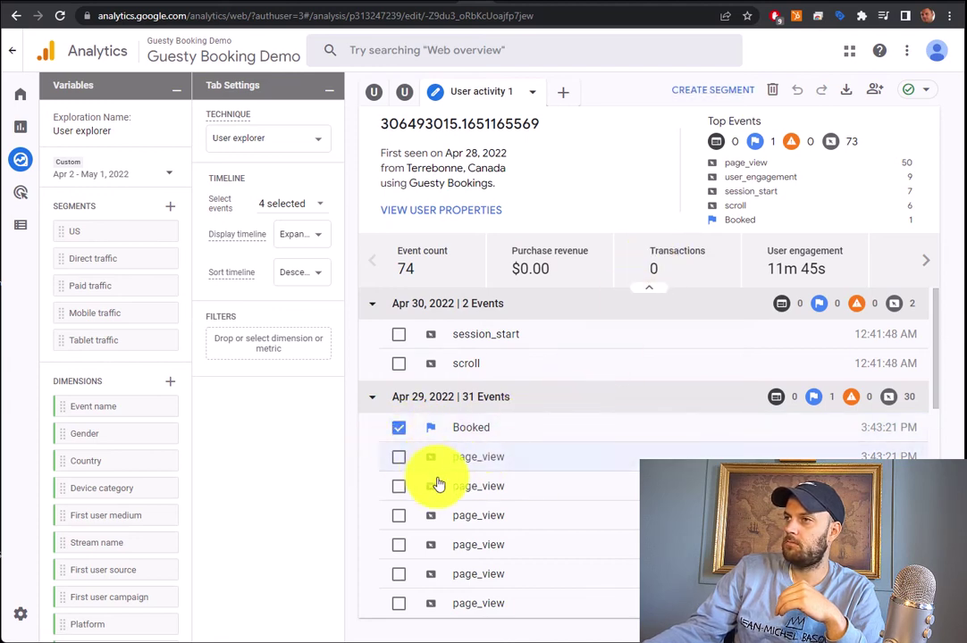
Create a Booked segment without building an audience, cancelling the audience trigger setup
left_click(725, 90)
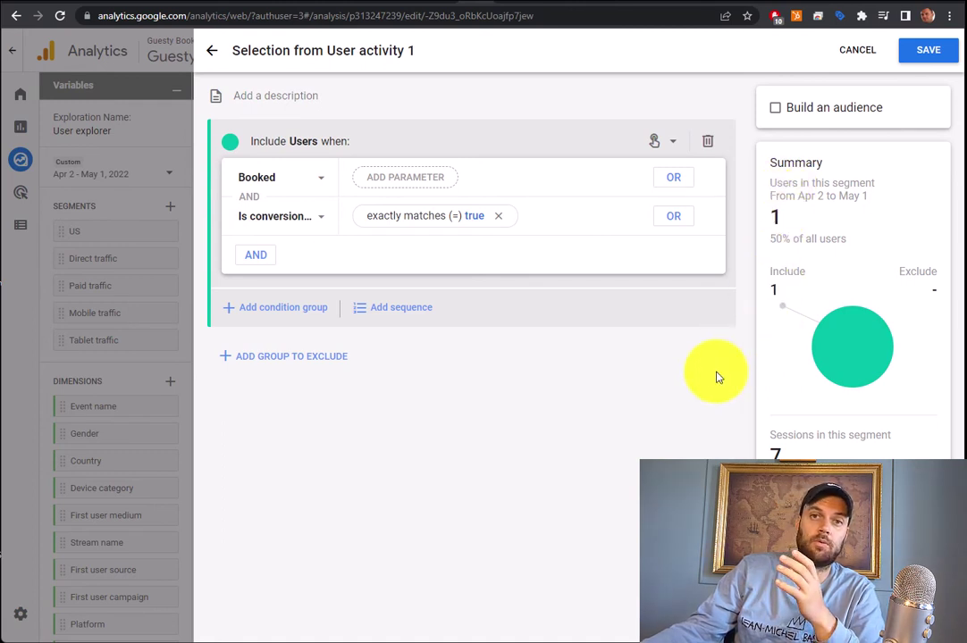
left_click(775, 108)
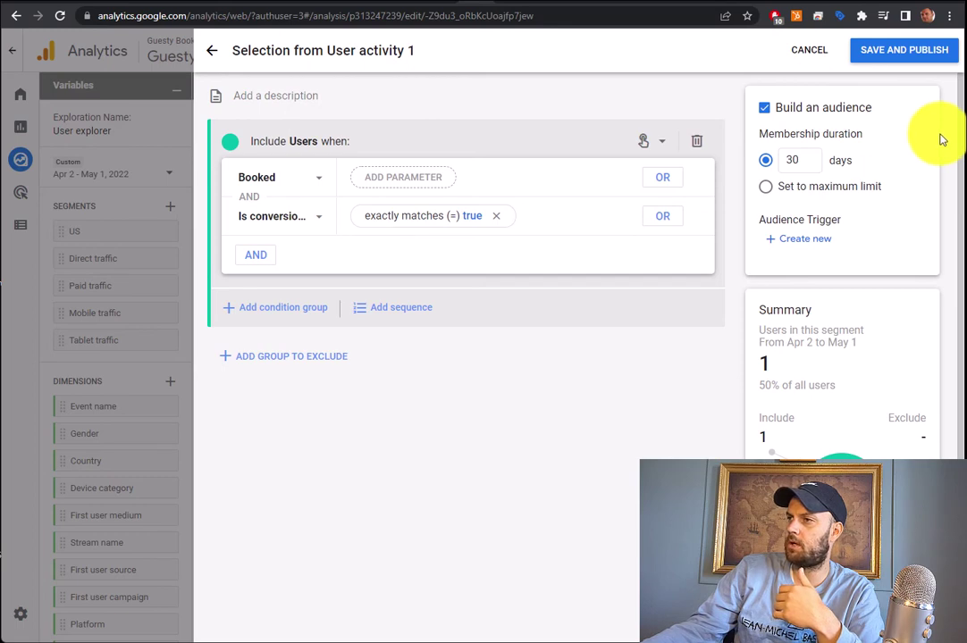
left_click(809, 243)
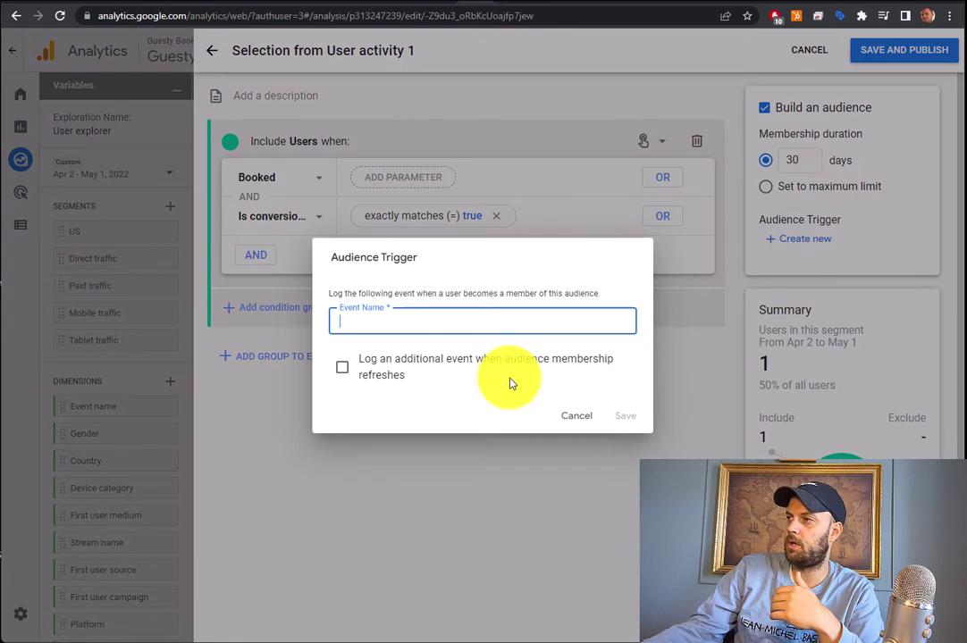
left_click(572, 418)
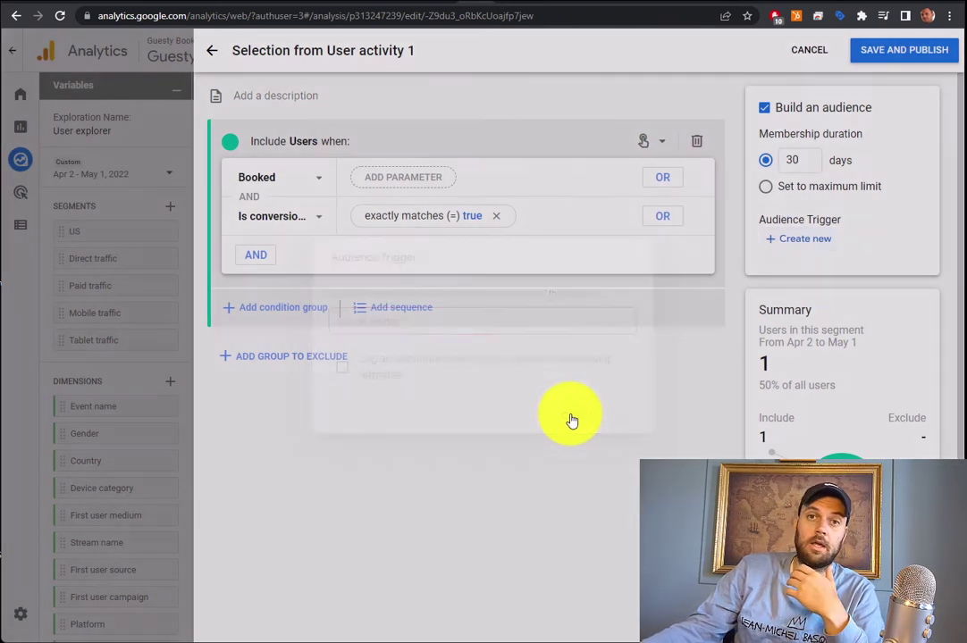
left_click(767, 112)
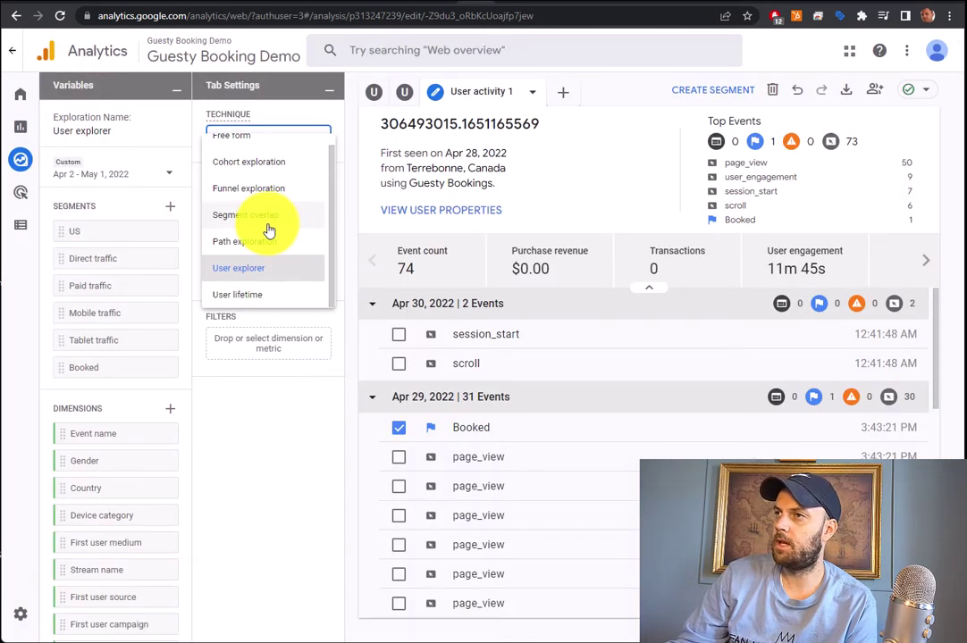
Leave the exploration for Reports and open Engagement > Pages and screens
left_click(288, 112)
mouse_move(20, 127)
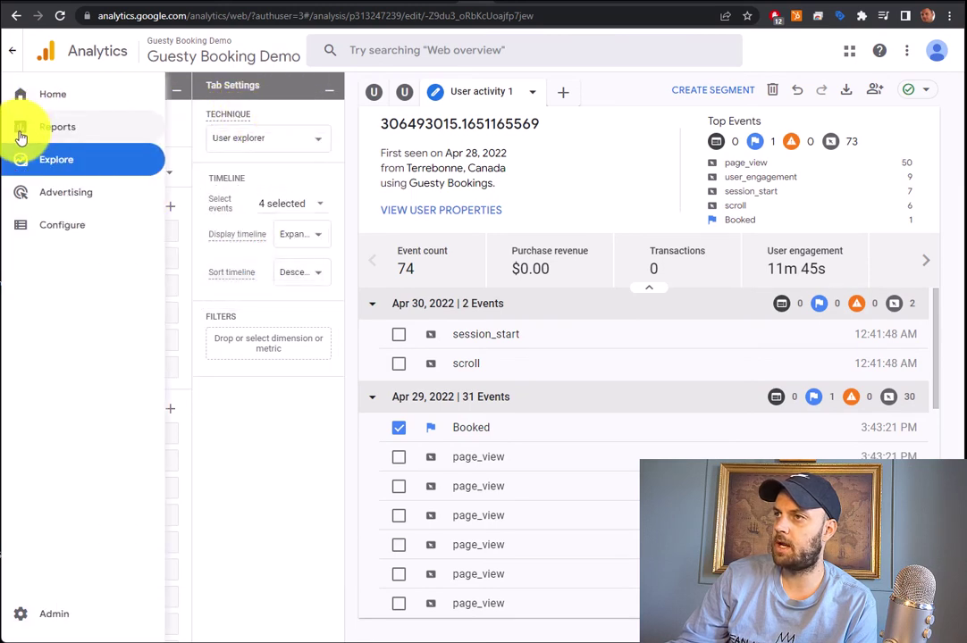
left_click(81, 132)
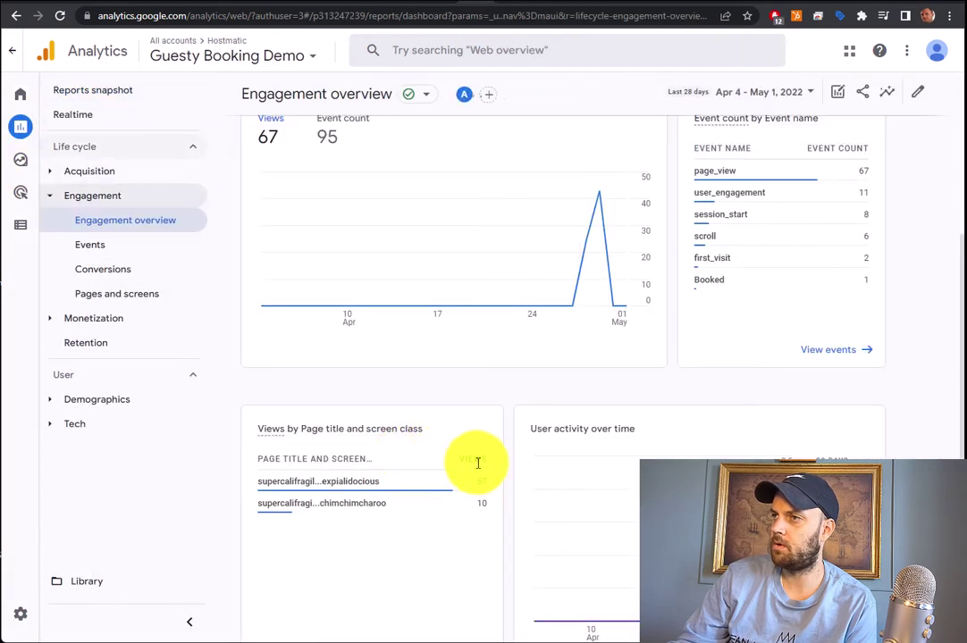
scroll(487, 464, "down", 1)
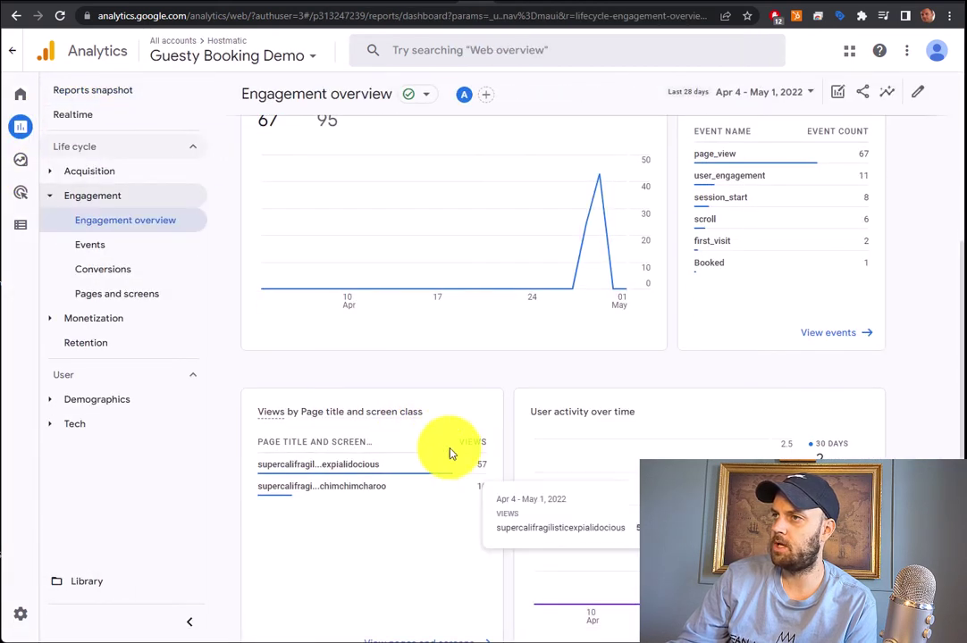
scroll(378, 437, "down", 5)
scroll(378, 438, "up", 8)
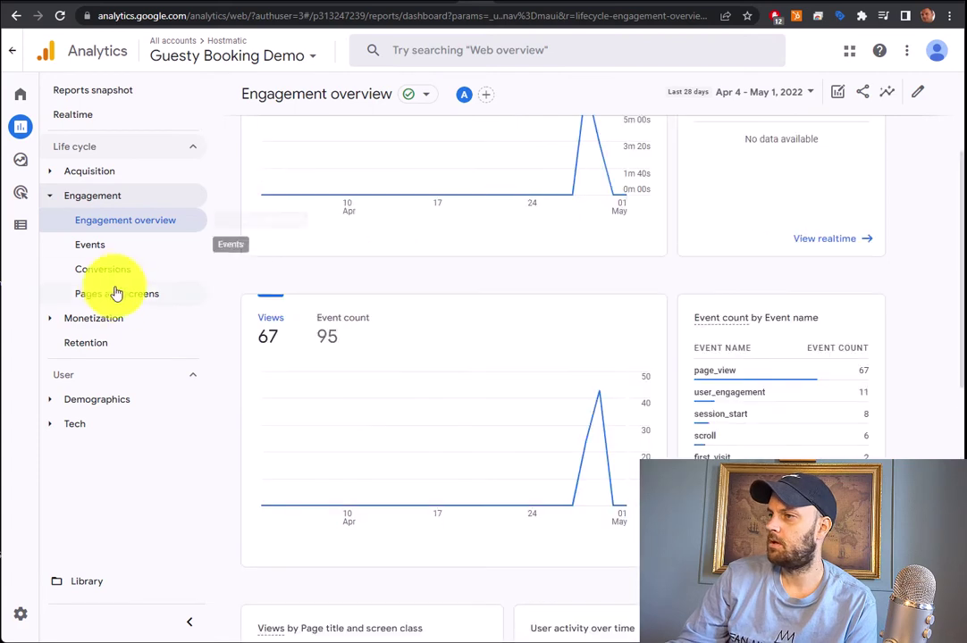
left_click(118, 294)
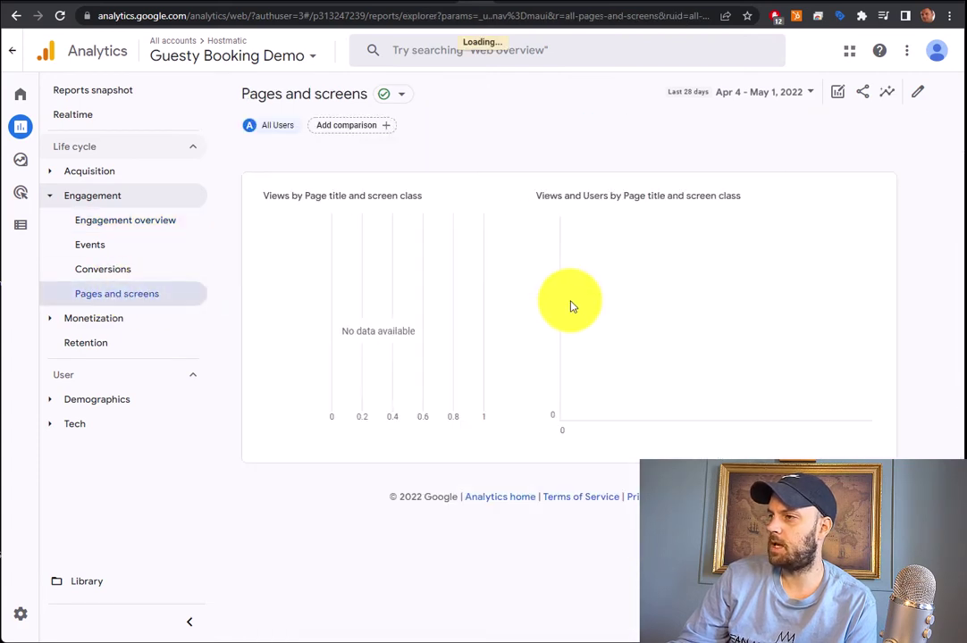
Break the pages table down by Page path + query string and screen class
scroll(523, 231, "down", 2)
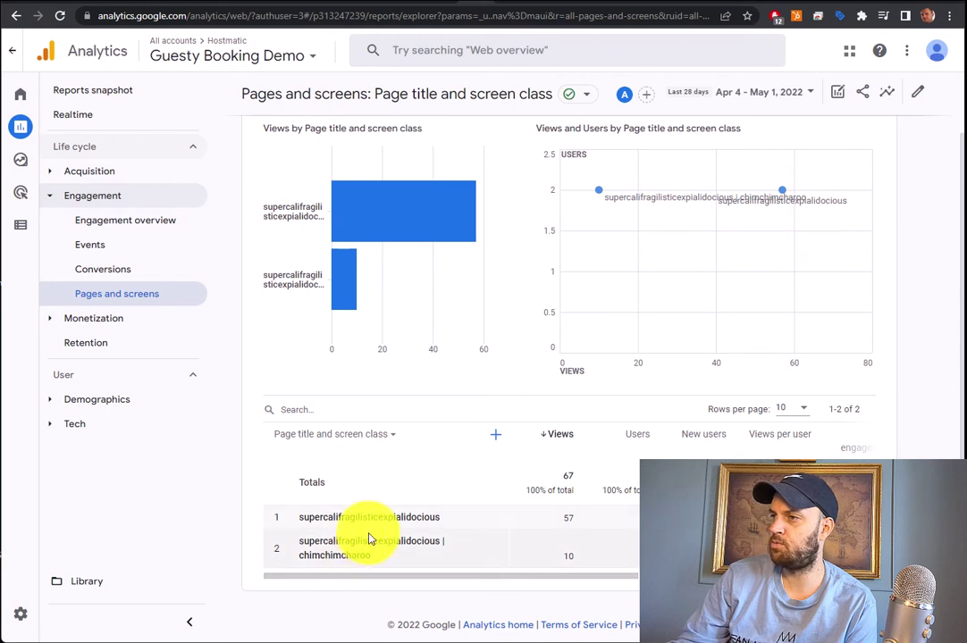
left_click(394, 442)
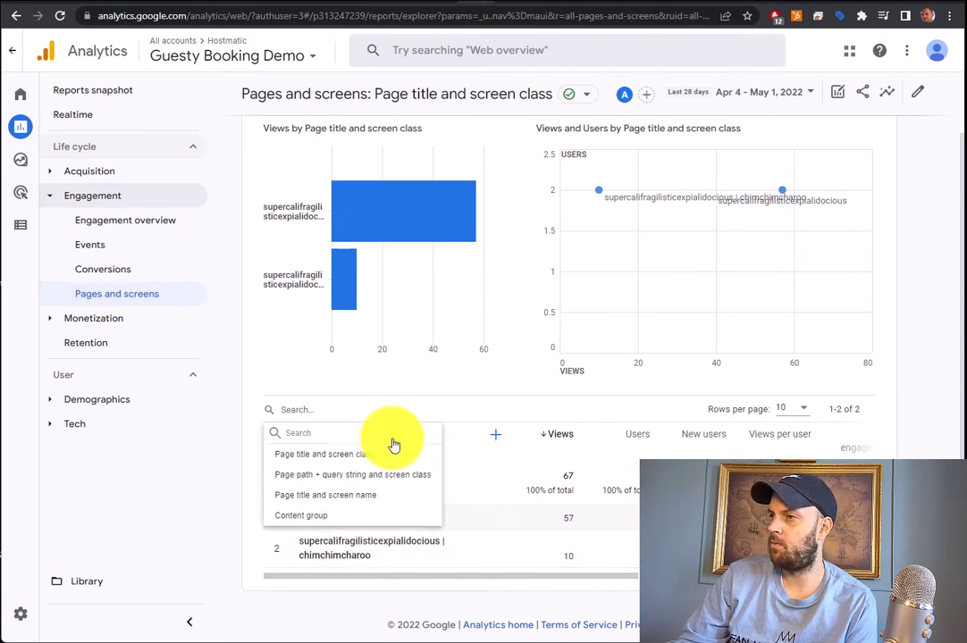
left_click(353, 482)
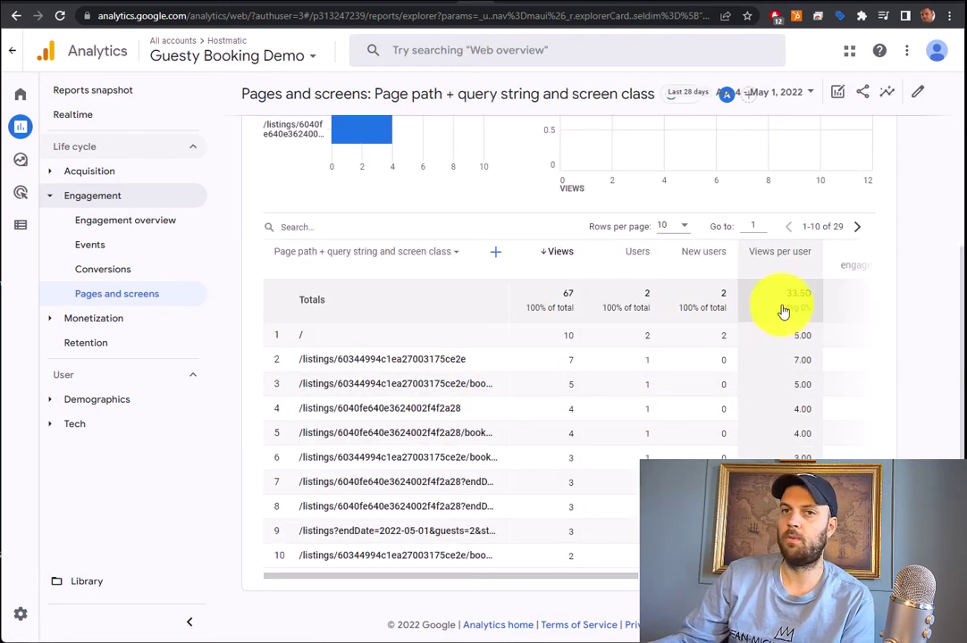
left_click_drag(574, 583, 815, 585)
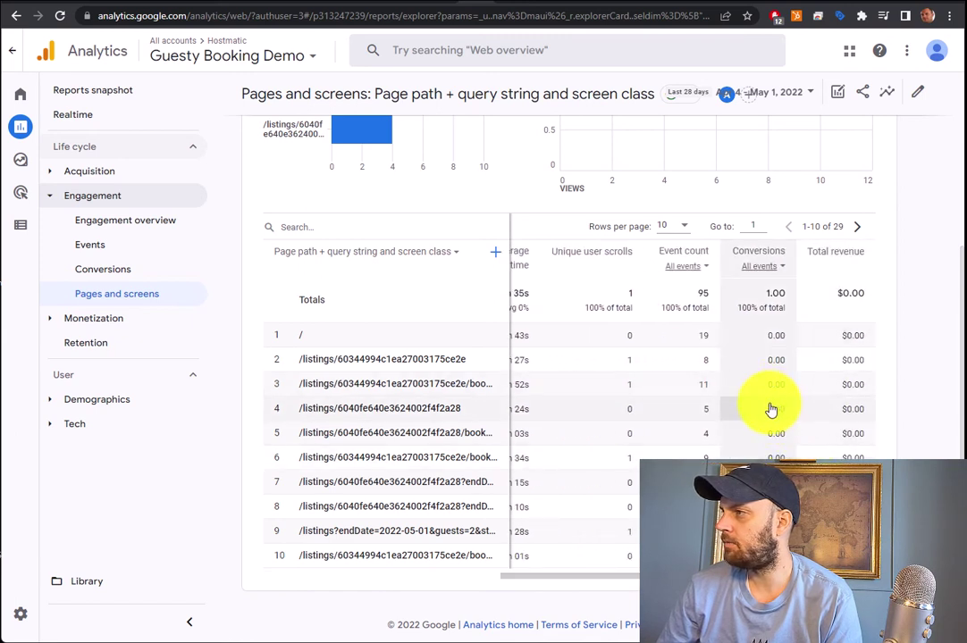
Set the Conversions column to Booked and show rows 11-20
left_click(779, 266)
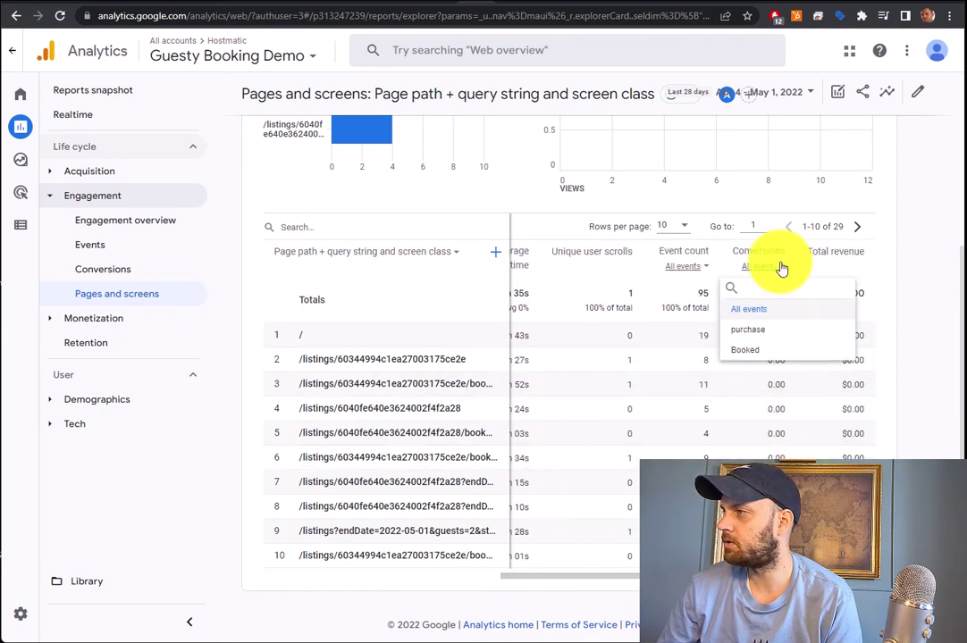
left_click(751, 351)
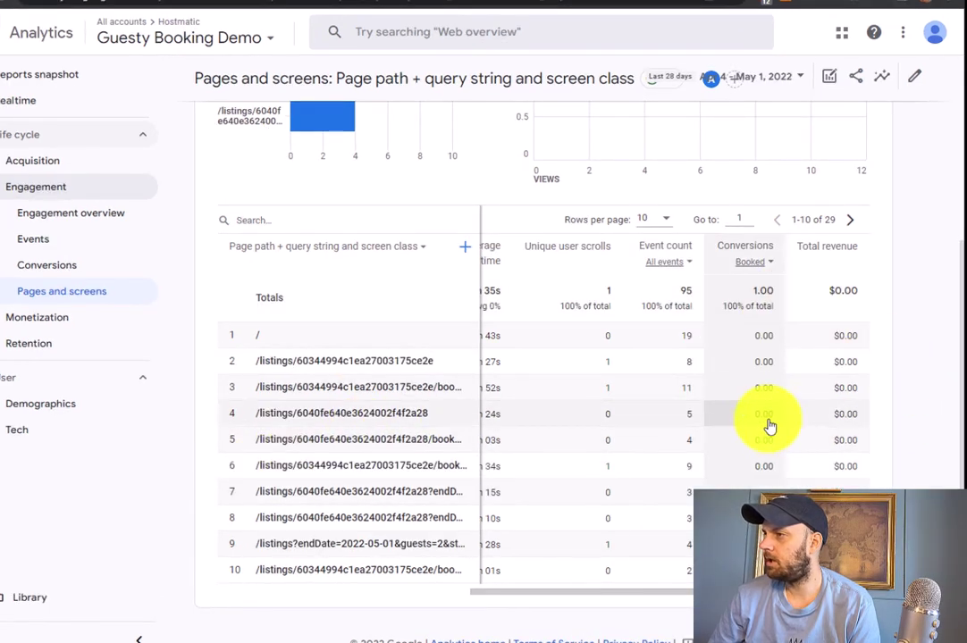
left_click(850, 219)
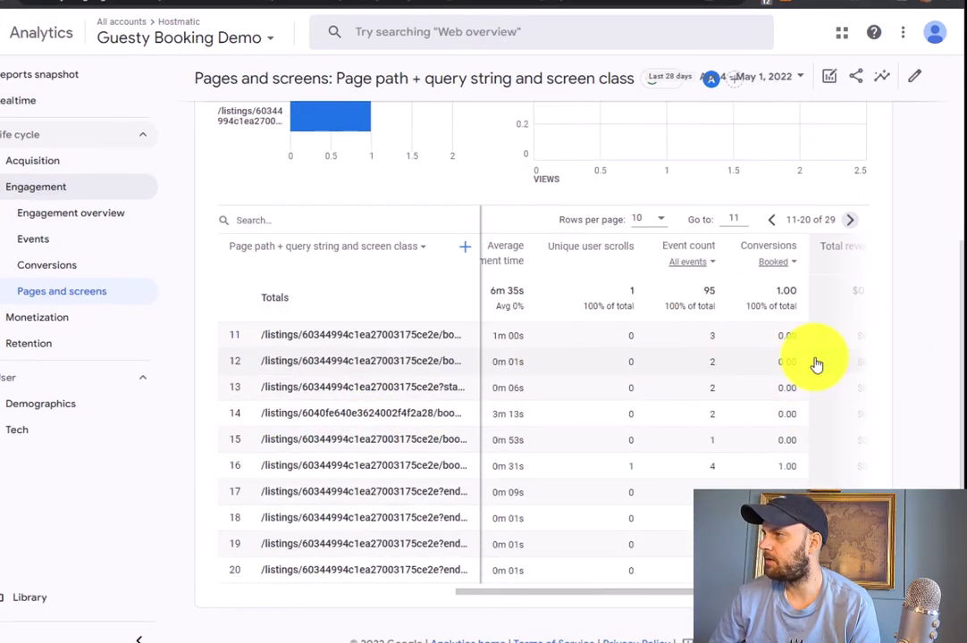